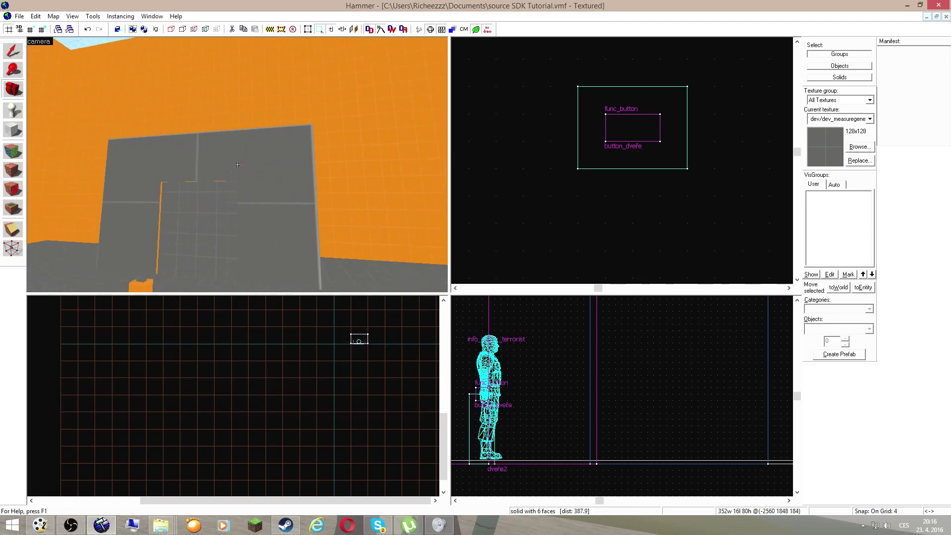
Step: Examine the room, the player spawn and the wall with the double doorway in the 3D view
key("w")
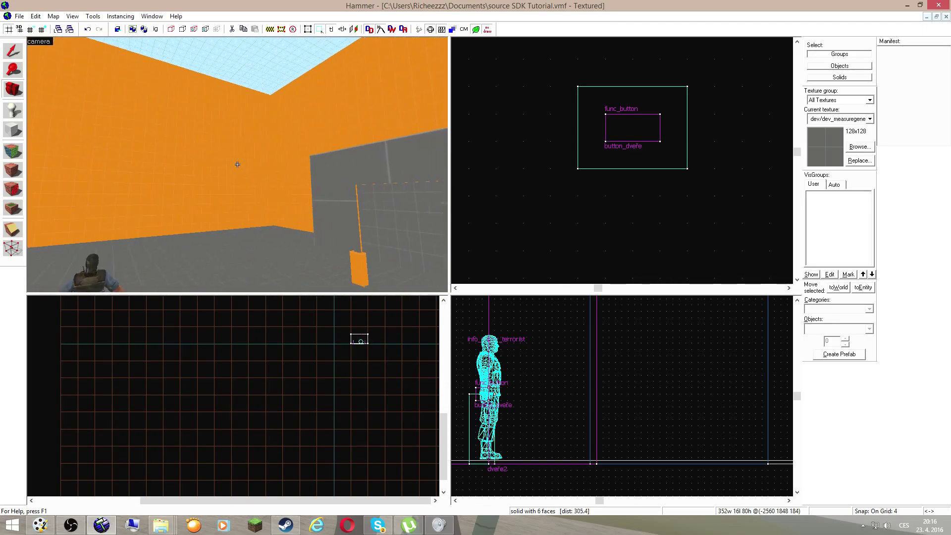
key("w")
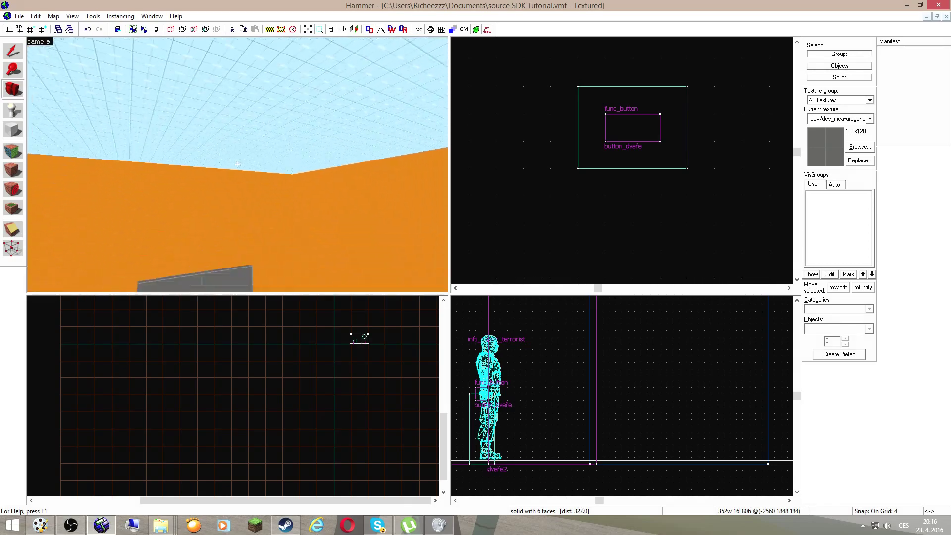
key("w")
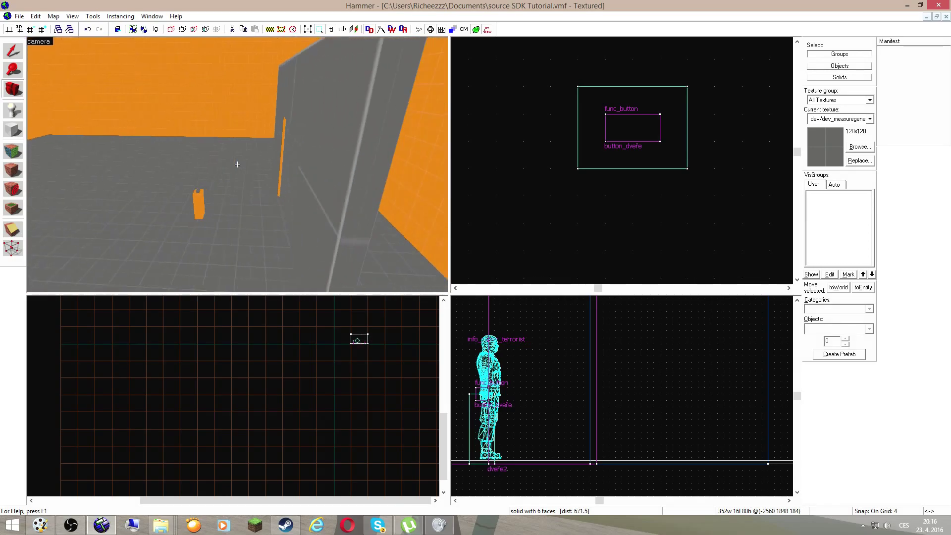
key("w")
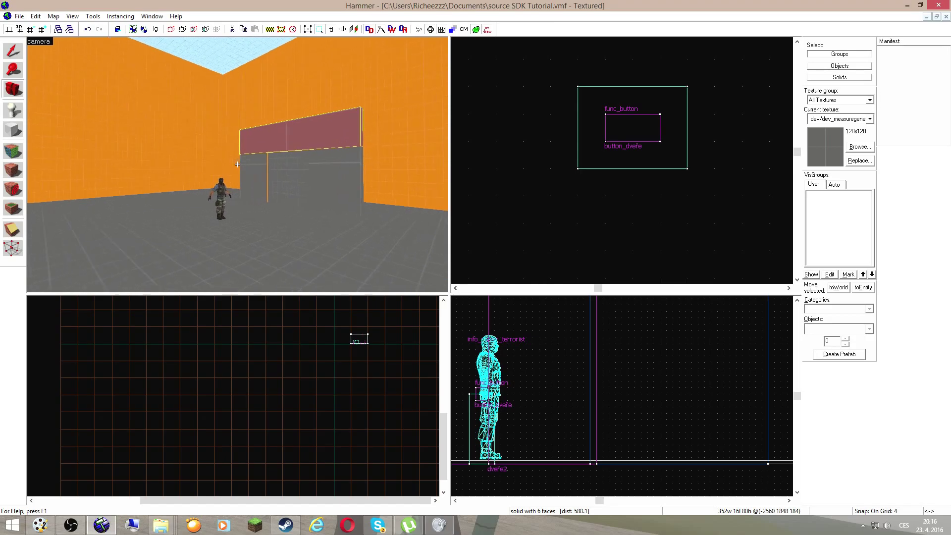
key("w")
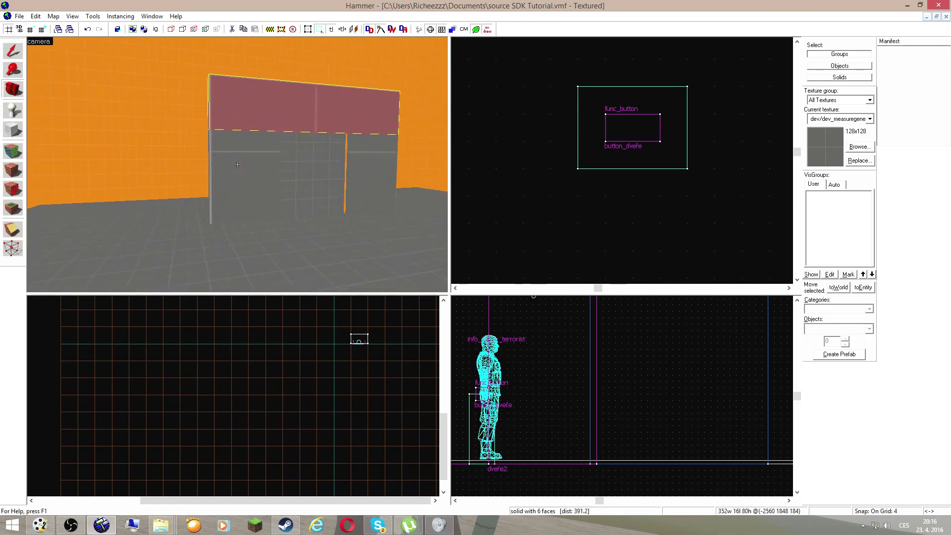
key("s")
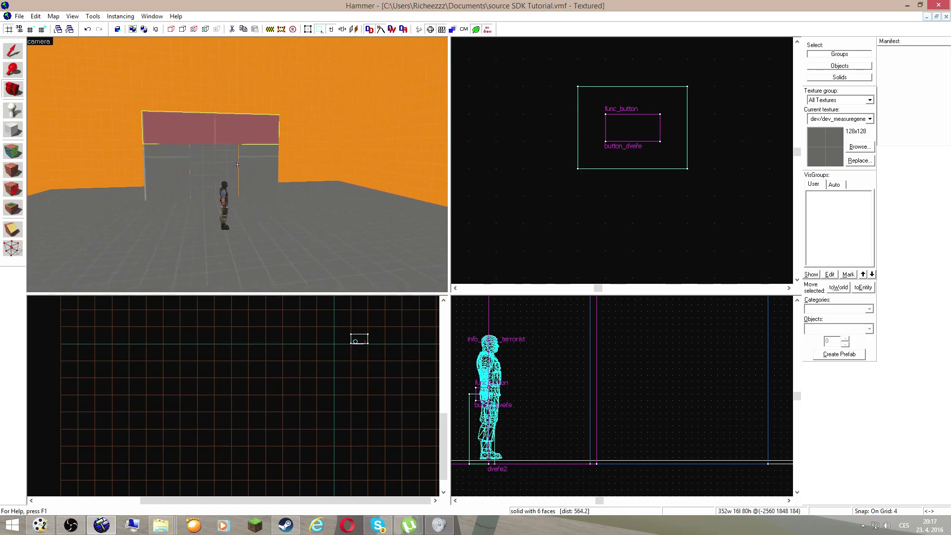
key("w")
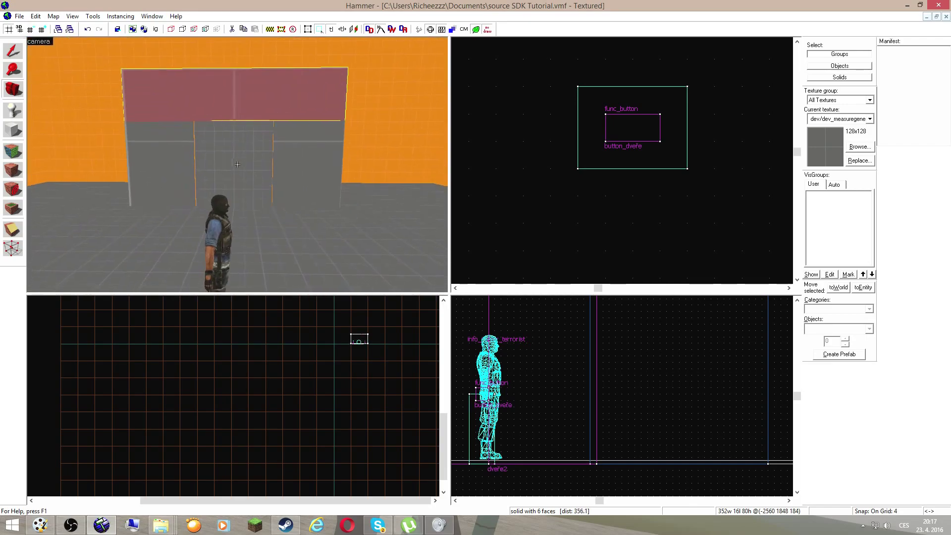
key("w")
key("s")
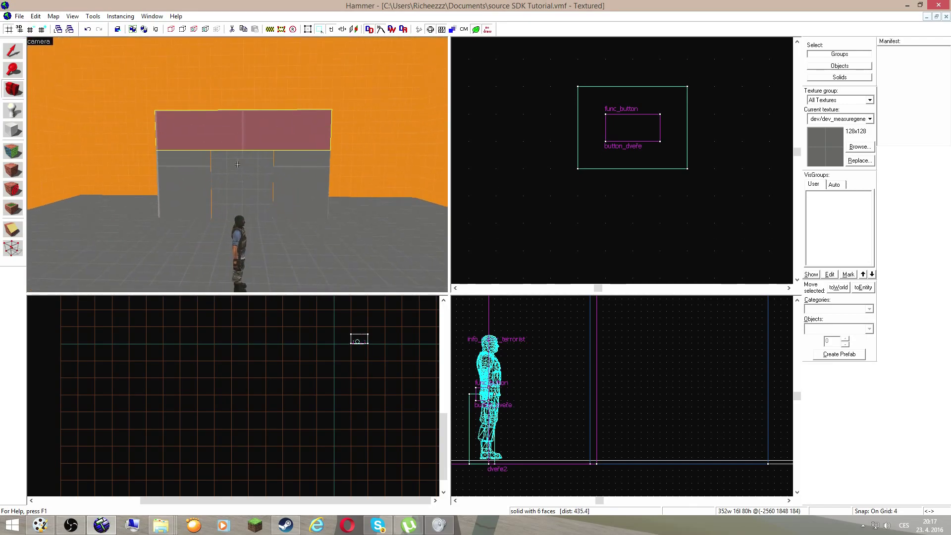
key("w")
key("s")
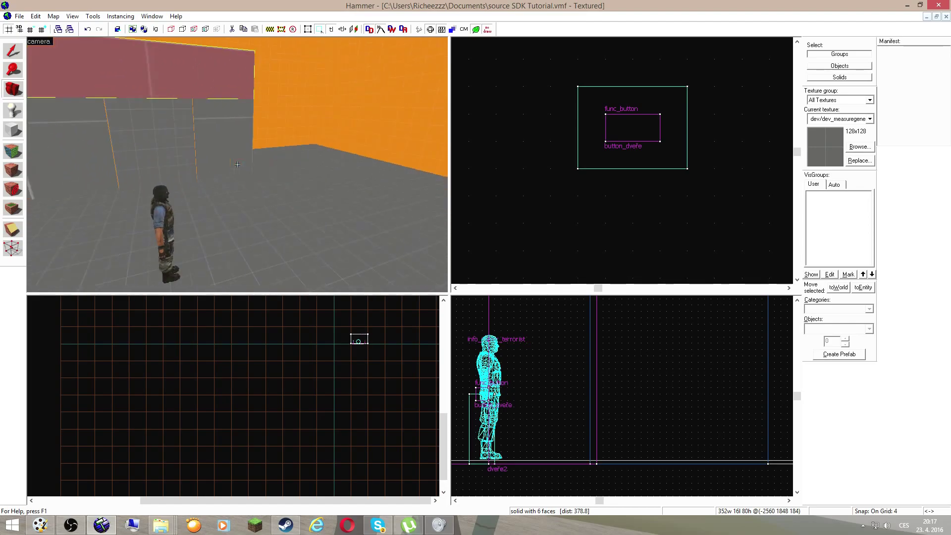
key("w")
key("s")
key("w")
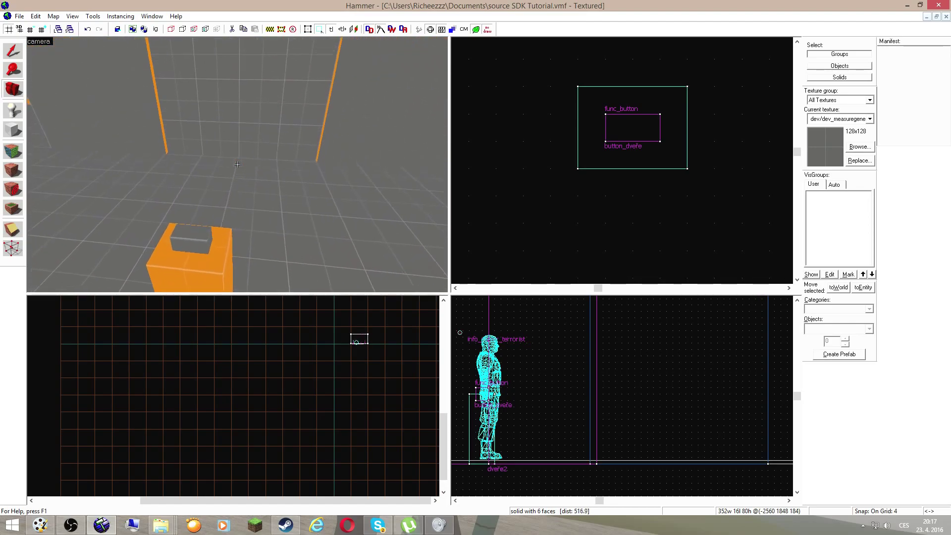
Step: Examine the orange button pedestal and the doorway behind it from several angles
key("s")
key("w")
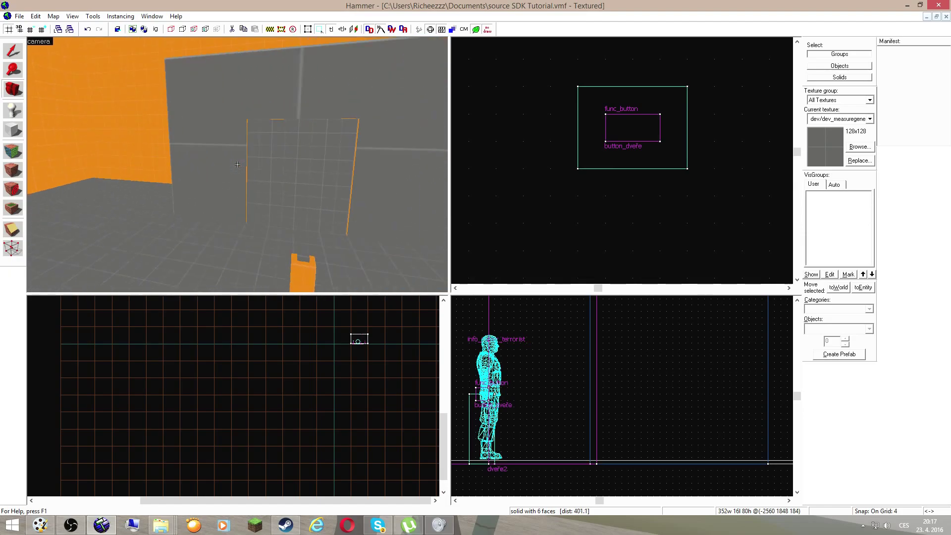
key("d")
key("s")
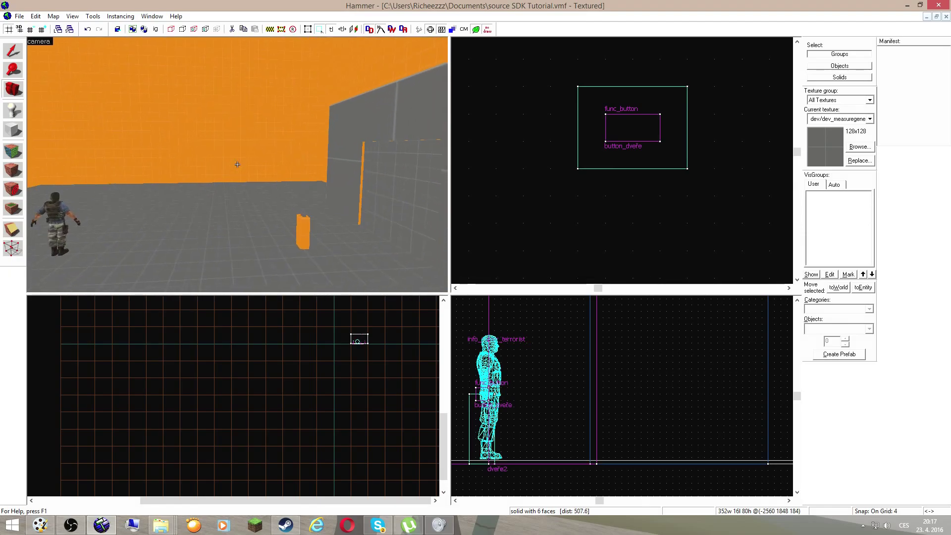
key("w")
key("s")
key("w")
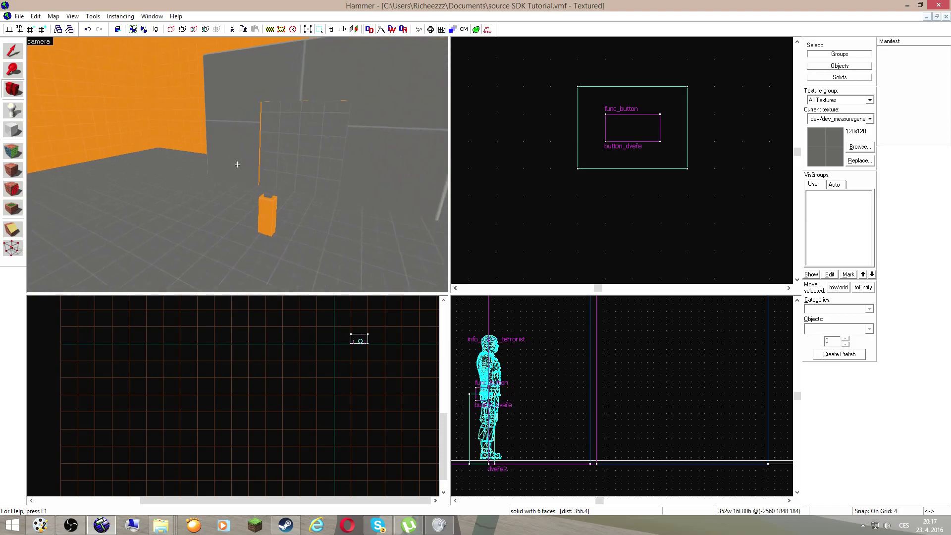
key("w")
key("d")
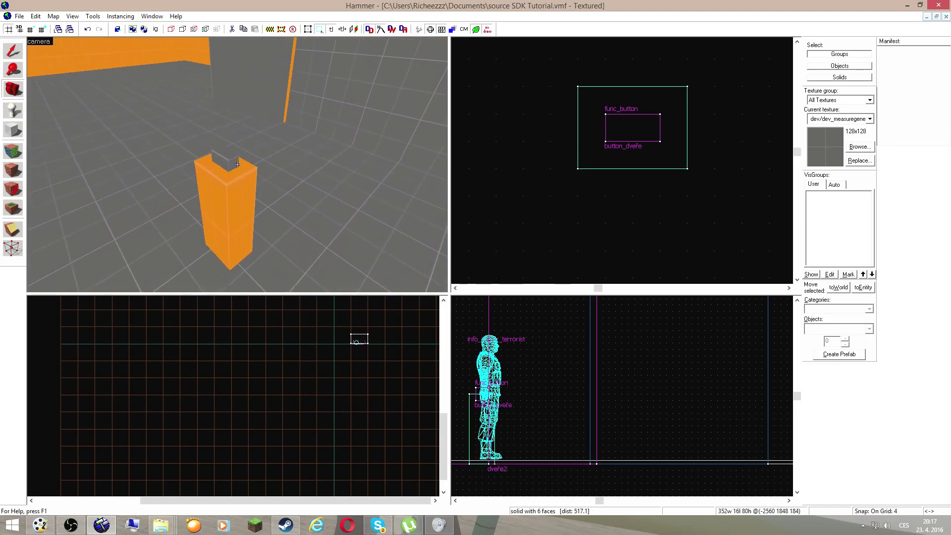
key("w")
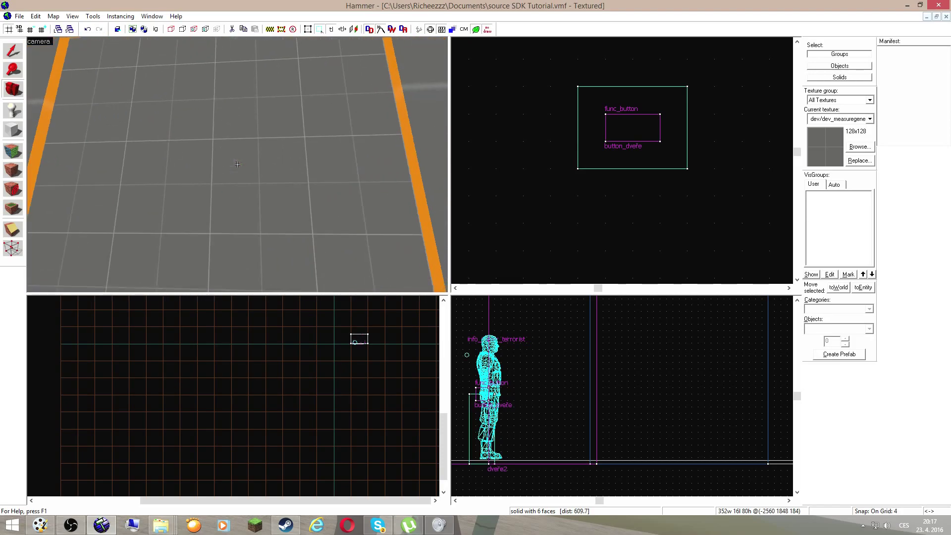
key("s")
key("a")
key("w")
key("z")
Step: Inspect the left func_door panel on the pedestal side of the doorway by selecting it
left_click(13, 51)
left_click(178, 154)
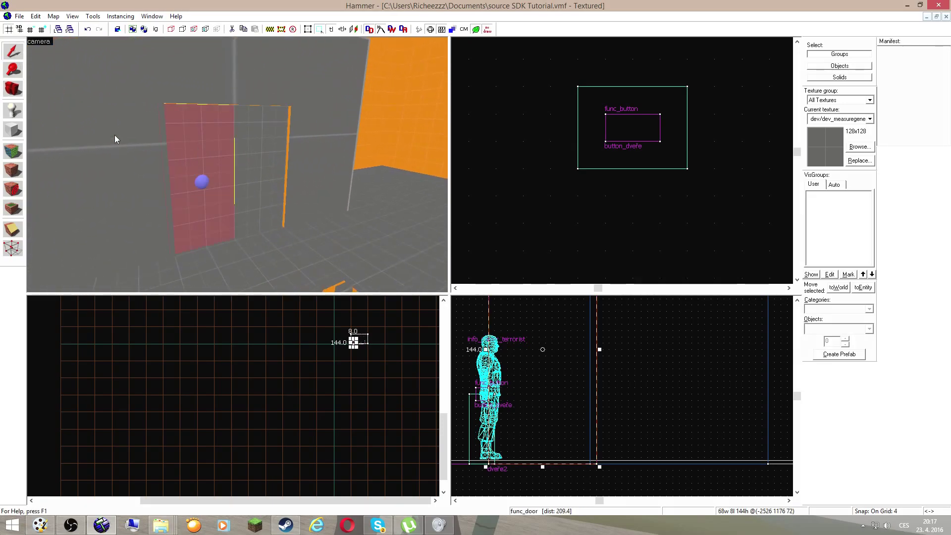
left_click(13, 89)
left_click_drag(198, 150, 227, 172)
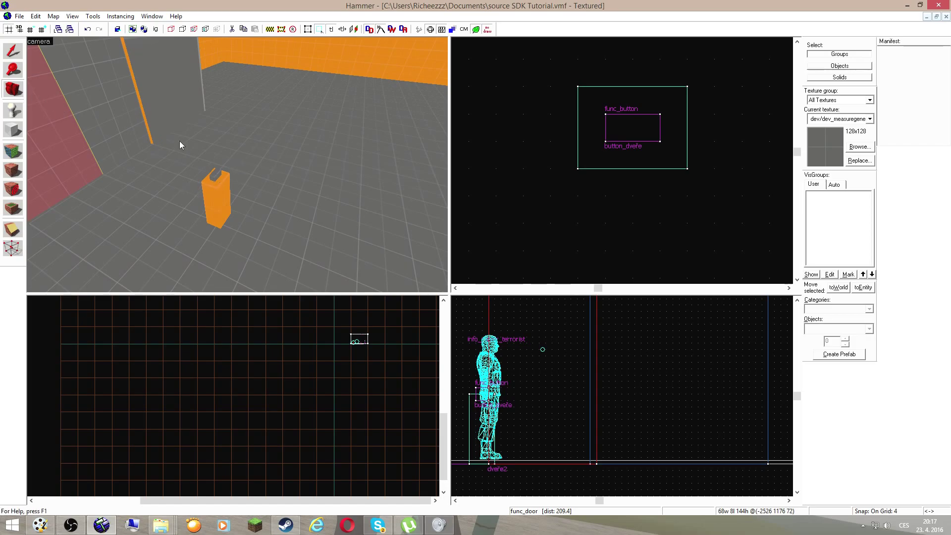
Step: Inspect the func_button on top of the orange pedestal by selecting it
left_click(13, 54)
left_click(218, 177)
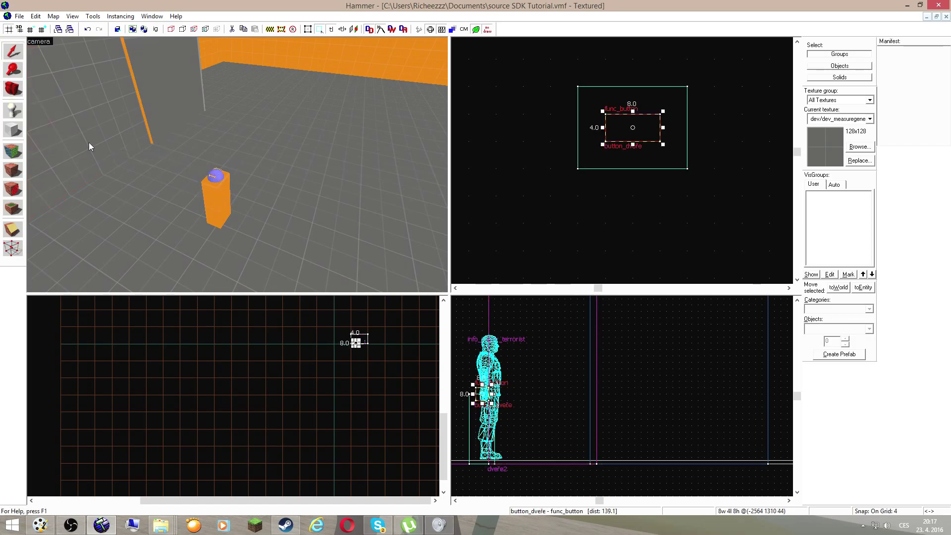
left_click(66, 130)
left_click(13, 89)
left_click_drag(213, 159, 238, 164)
key("w")
left_click_drag(69, 90, 237, 164)
Step: Identify the door panels dveře2 and Dveře1 by selecting each of them in the doorway
left_click(13, 51)
left_click(262, 159)
left_click(138, 203)
left_click(12, 90)
left_click_drag(198, 129, 237, 164)
left_click(13, 52)
left_click(160, 149)
left_click(212, 148)
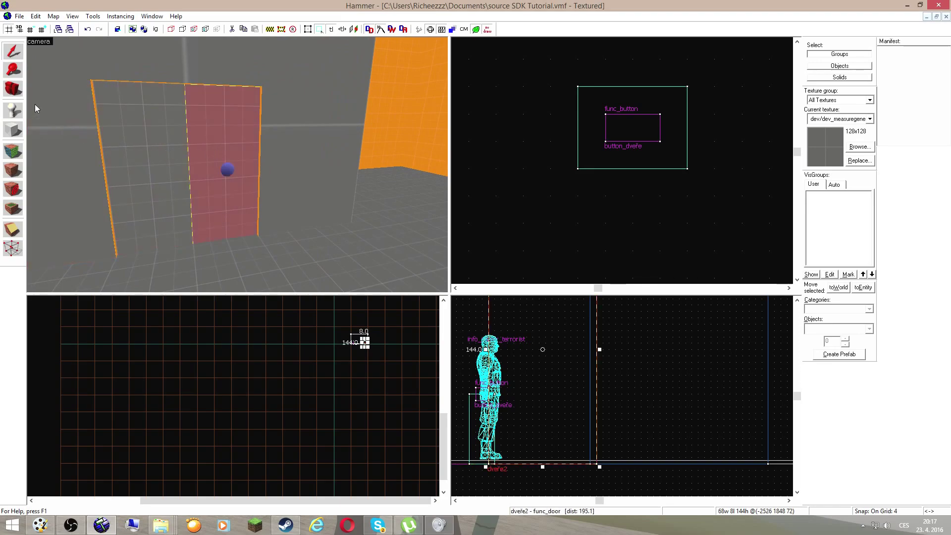
left_click(170, 100)
key("a")
key("w")
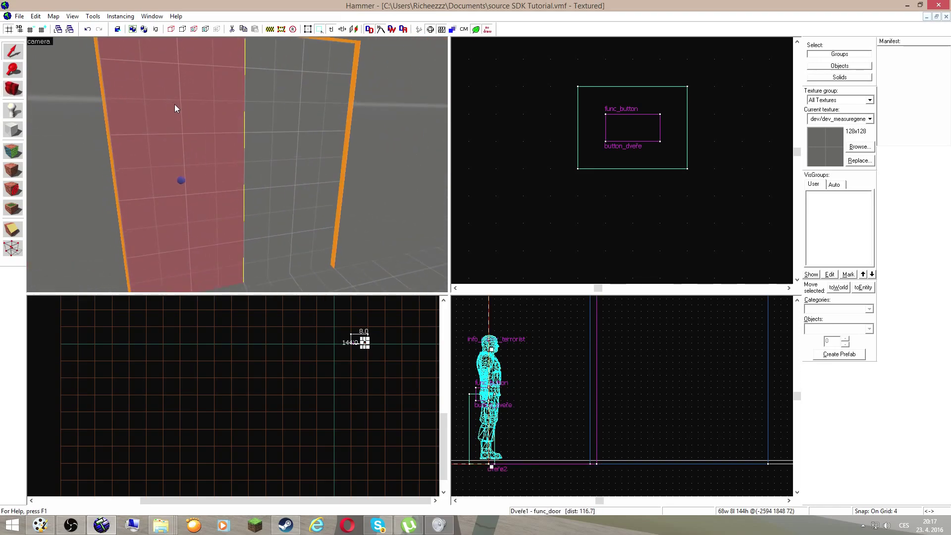
scroll(174, 103, "down", 3)
left_click(168, 102)
Step: Select the left door panel Dveře1 in the doorway from in front of the wall
left_click(13, 89)
left_click_drag(163, 126, 237, 164)
key("w")
key("s")
left_click(12, 51)
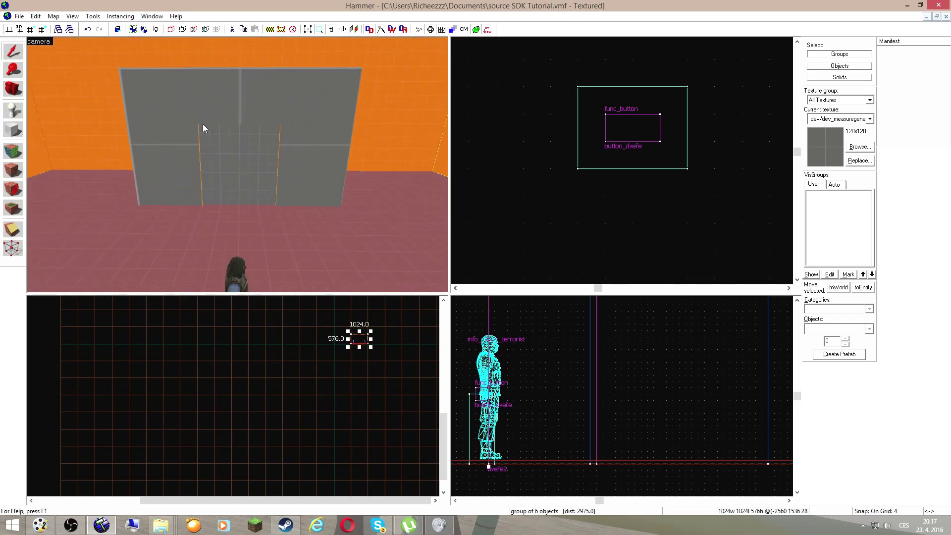
left_click(218, 99)
left_click(297, 163)
left_click(180, 154)
Step: Examine the Dveře1 panel up close and check in the top view how its outer end sits inside the wall
left_click(13, 89)
left_click_drag(149, 116, 190, 147)
key("w")
key("w")
key("s")
key("w")
key("shift+s")
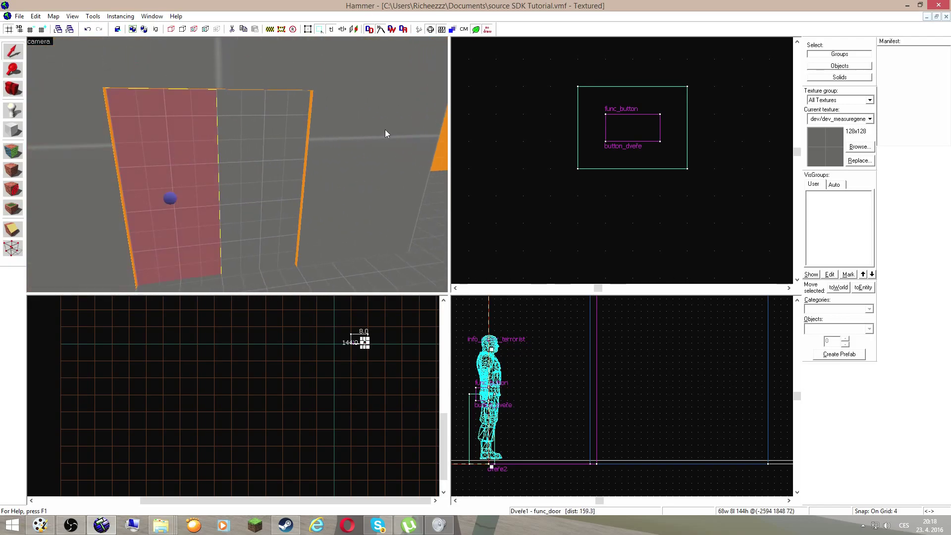
scroll(625, 218, "up", 5)
scroll(630, 131, "up", 10)
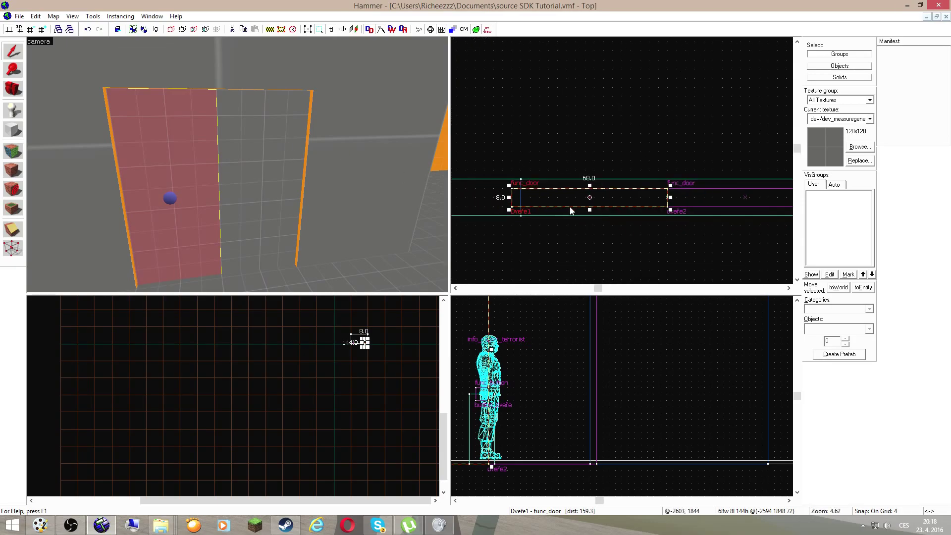
scroll(628, 208, "down", 3)
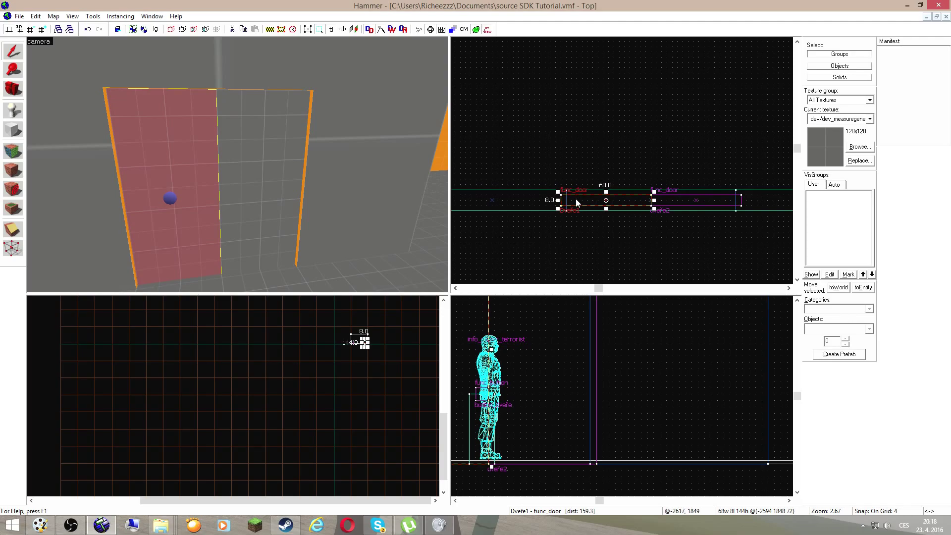
scroll(565, 203, "up", 7)
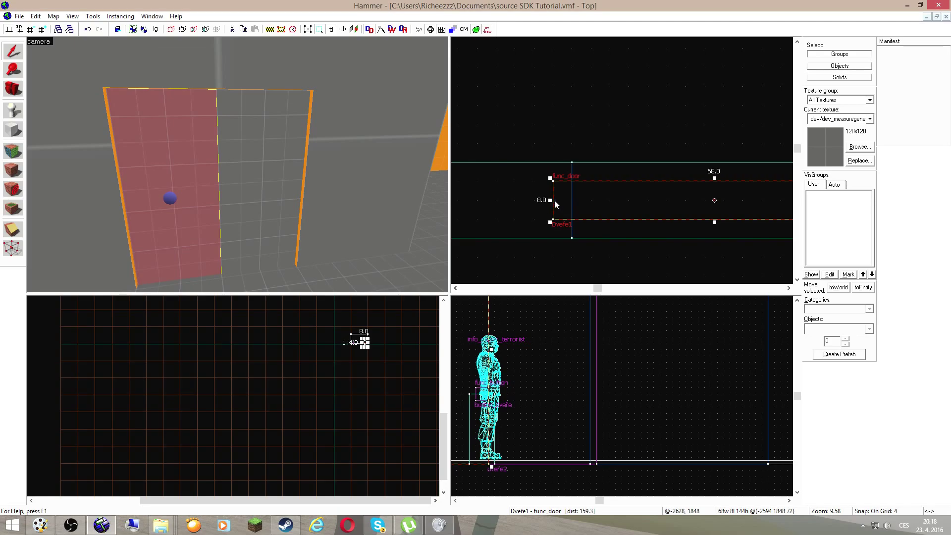
scroll(567, 197, "down", 3)
scroll(582, 198, "down", 3)
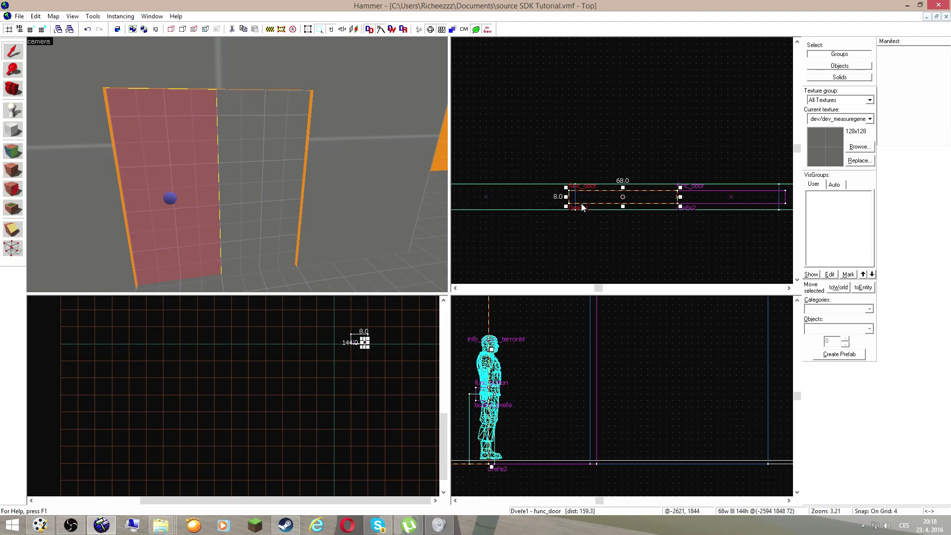
Step: Try sliding Dveře1 64 units sideways into the wall in the top view, and move it back to the closed position
left_click_drag(629, 199, 527, 196)
left_click(14, 92)
left_click_drag(111, 94, 238, 164)
left_click(13, 52)
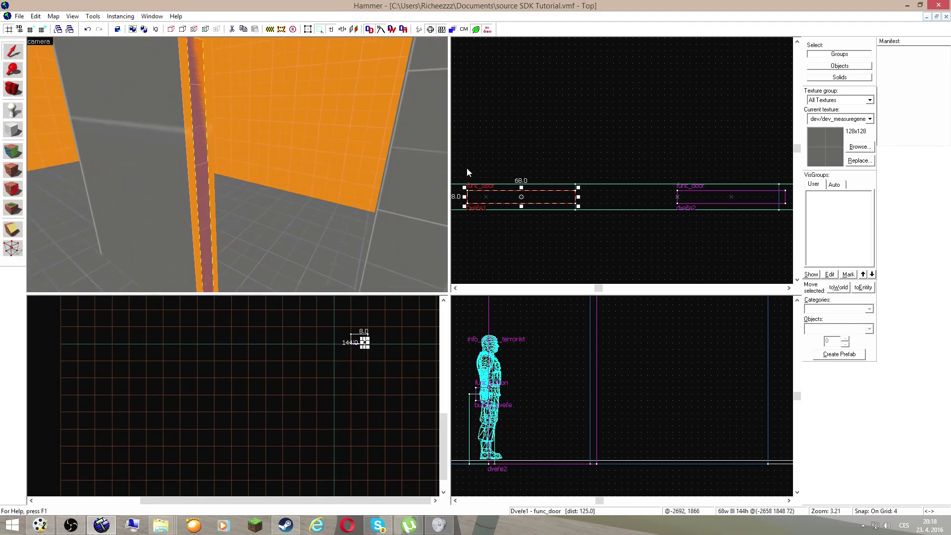
left_click_drag(495, 196, 596, 197)
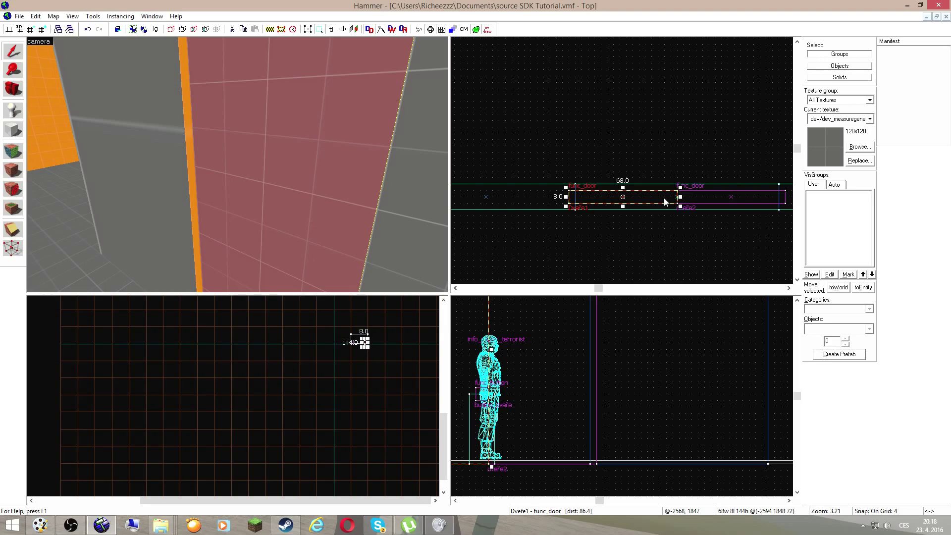
Step: Slide Dveře1 68 units sideways into the wall in the top view and inspect the opened doorway in 3D
left_click_drag(665, 200, 557, 200)
left_click(16, 89)
left_click_drag(149, 134, 237, 165)
key("z")
key("z")
key("w")
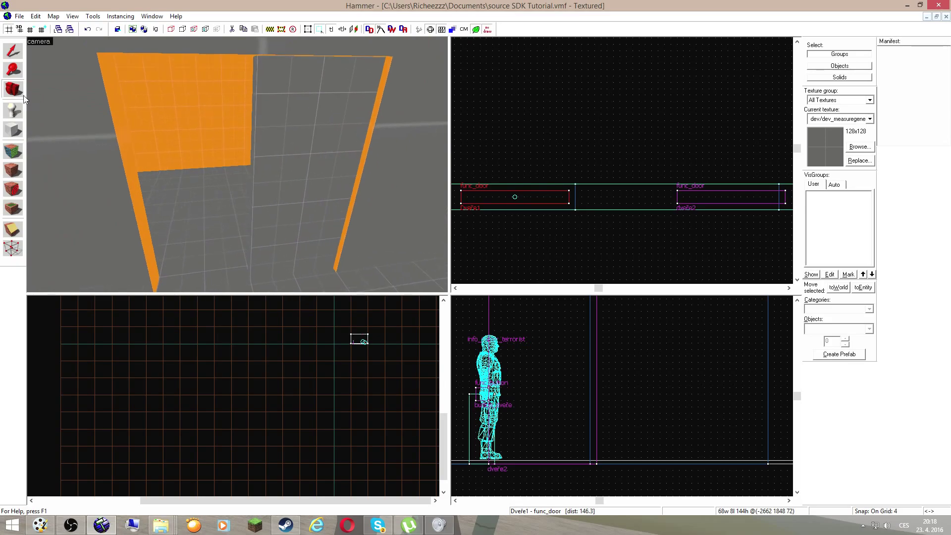
key("s")
key("a")
key("z")
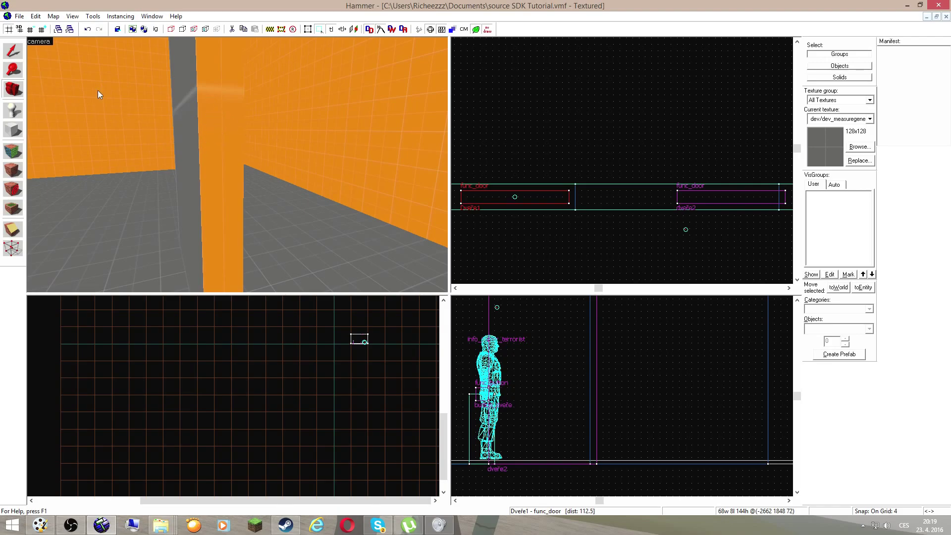
key("z")
key("s")
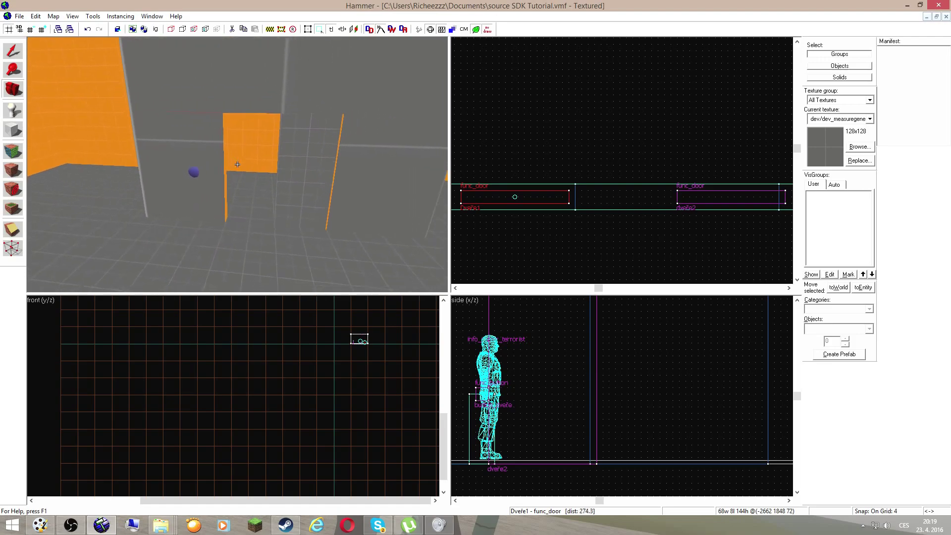
key("w")
key("s")
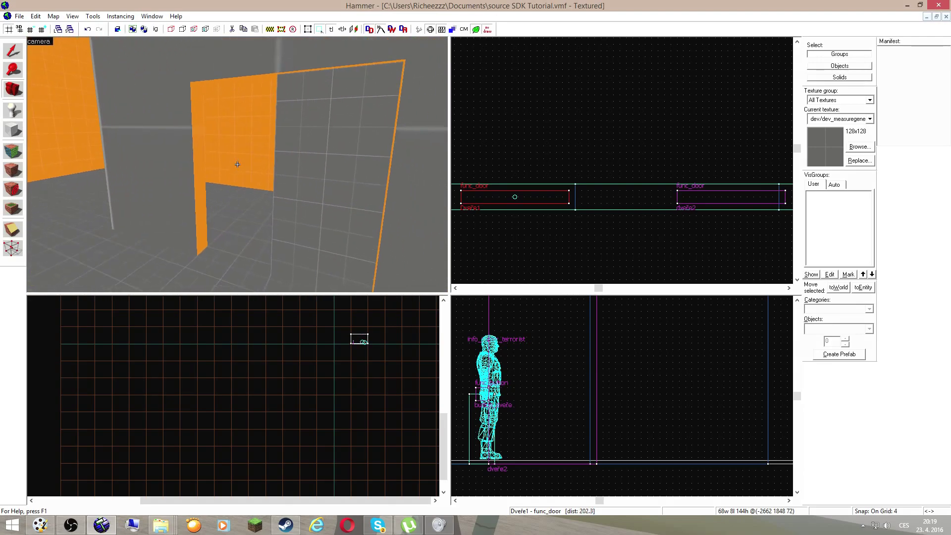
key("z")
Step: Move Dveře1 back to its closed position against dveře2 in the top view and check the doorway
left_click_drag(515, 197, 630, 199)
left_click(20, 84)
key("z")
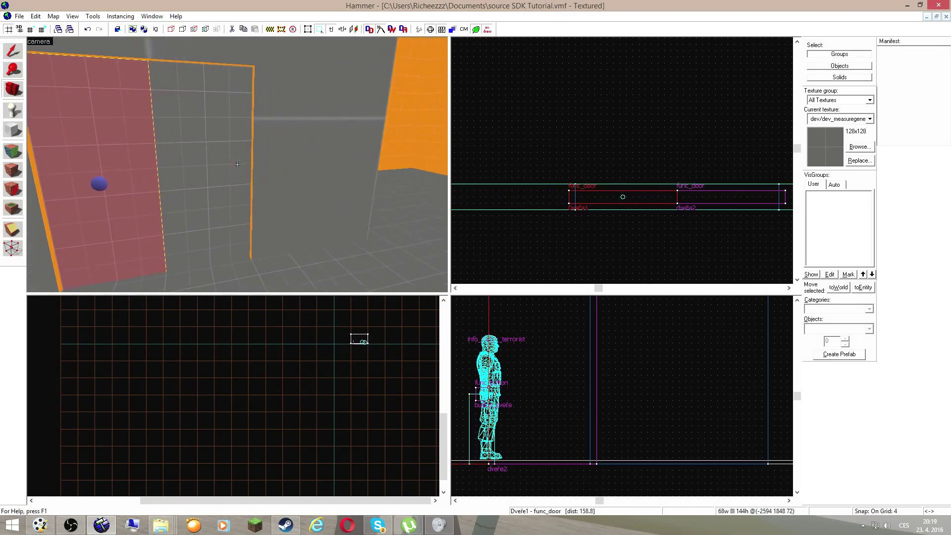
key("d")
key("z")
key("w")
Step: Tie Dveře1 to its existing func_door entity and review the class and name in its object properties
left_click(21, 55)
key("s")
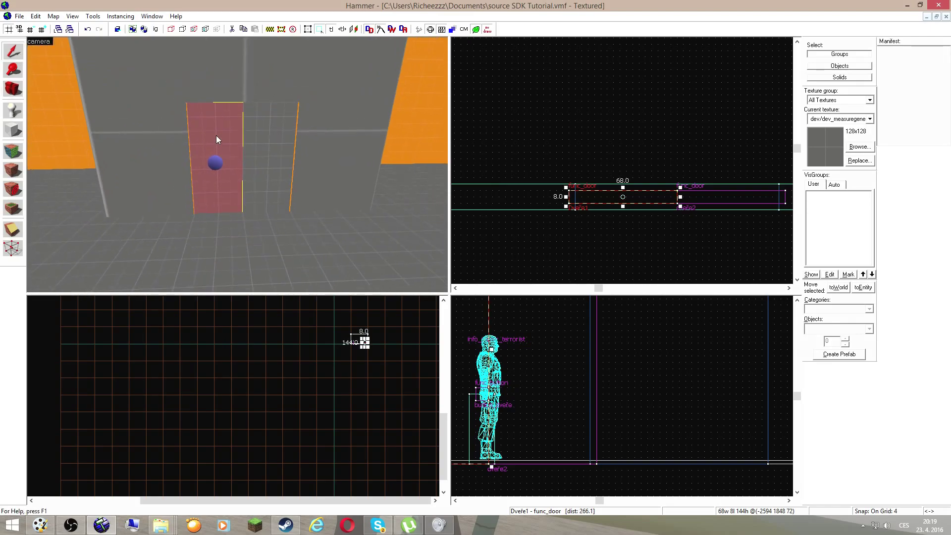
key("ctrl+t")
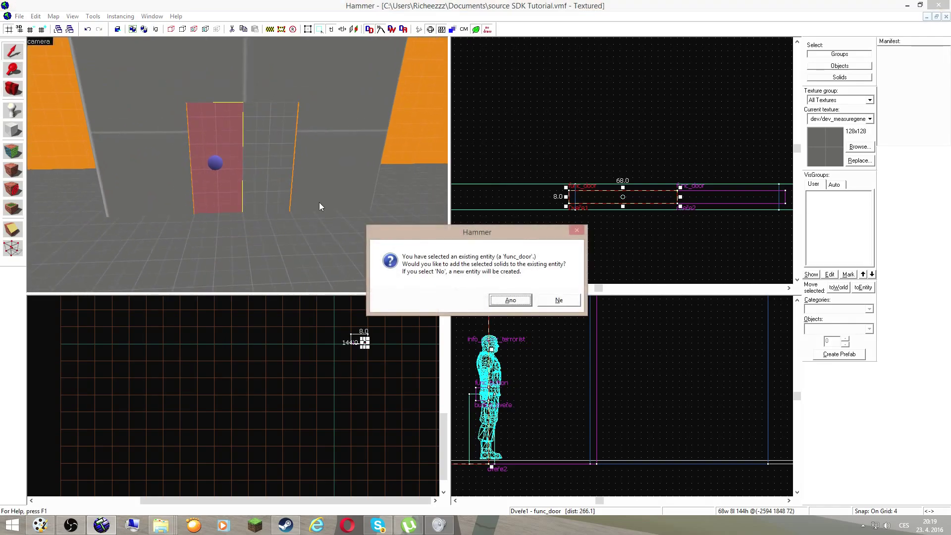
left_click(510, 300)
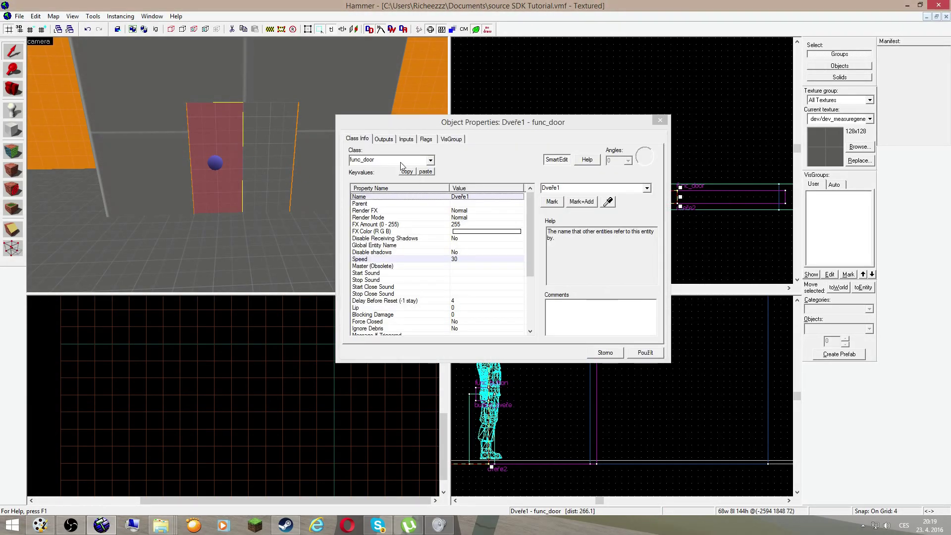
left_click_drag(400, 161, 352, 165)
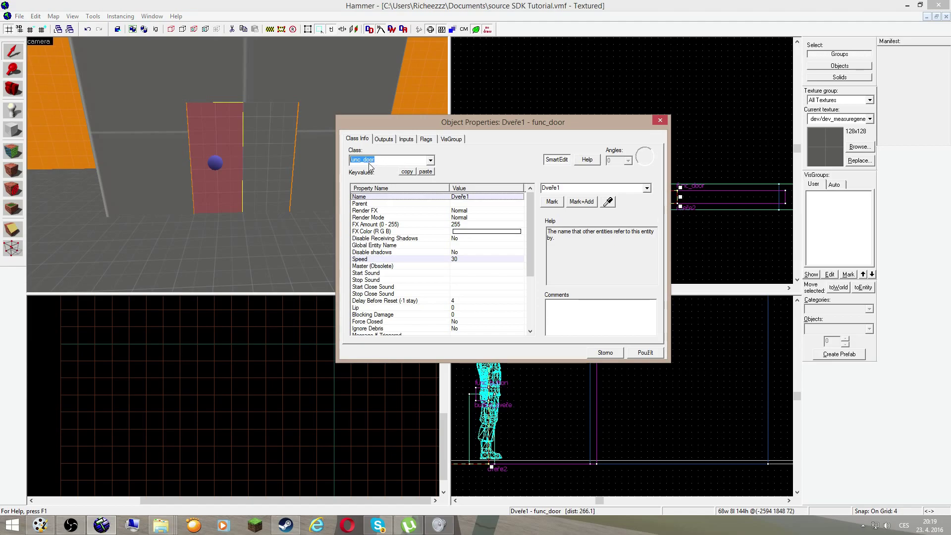
left_click(355, 160)
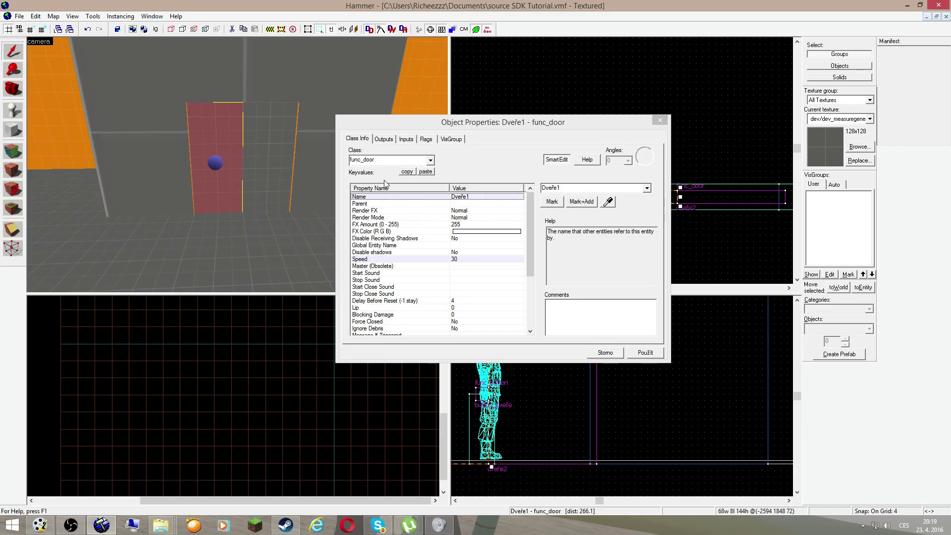
left_click(456, 175)
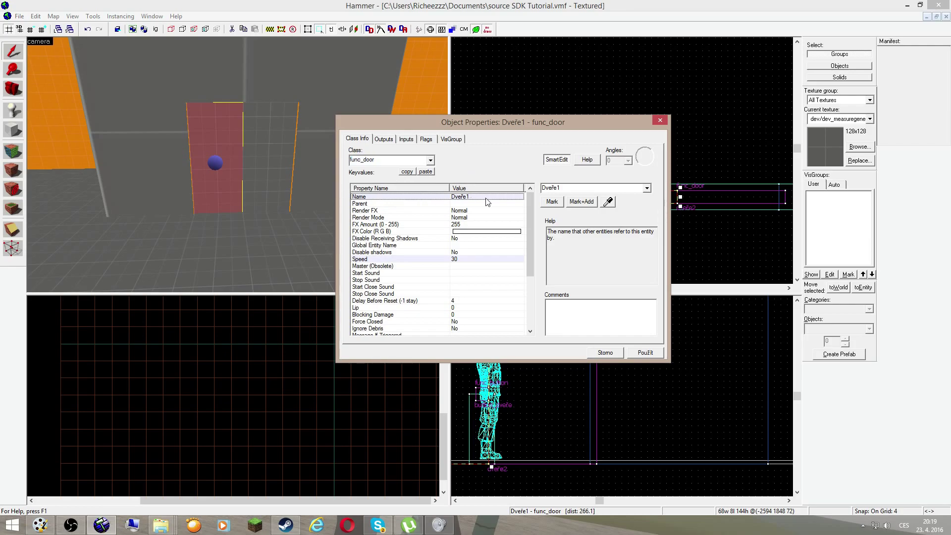
left_click(215, 448)
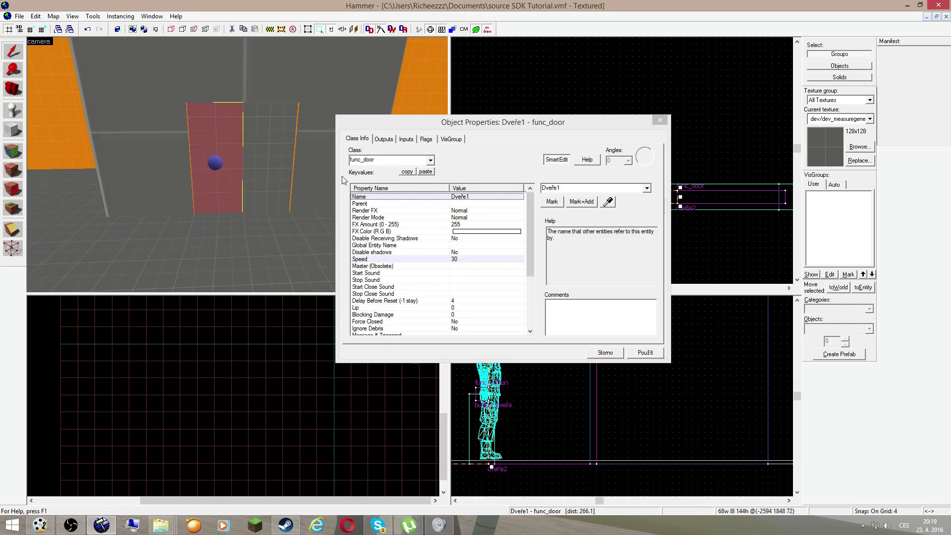
Step: Examine Dveře1's Move Direction (Pitch Yaw Roll) property and compare it with the panel's opening direction in the top view
left_click_drag(529, 204, 538, 266)
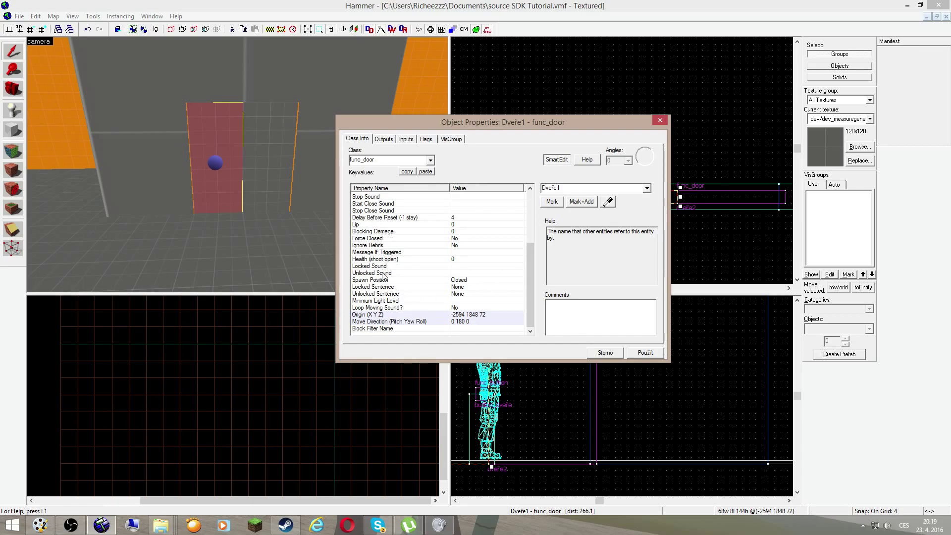
left_click(389, 321)
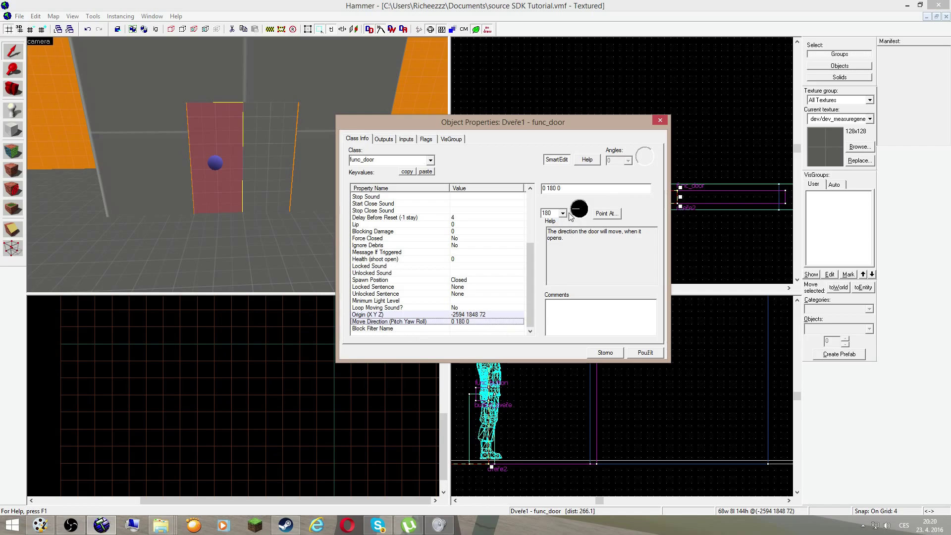
left_click_drag(569, 126, 394, 221)
left_click(634, 201)
scroll(633, 201, "up", 2)
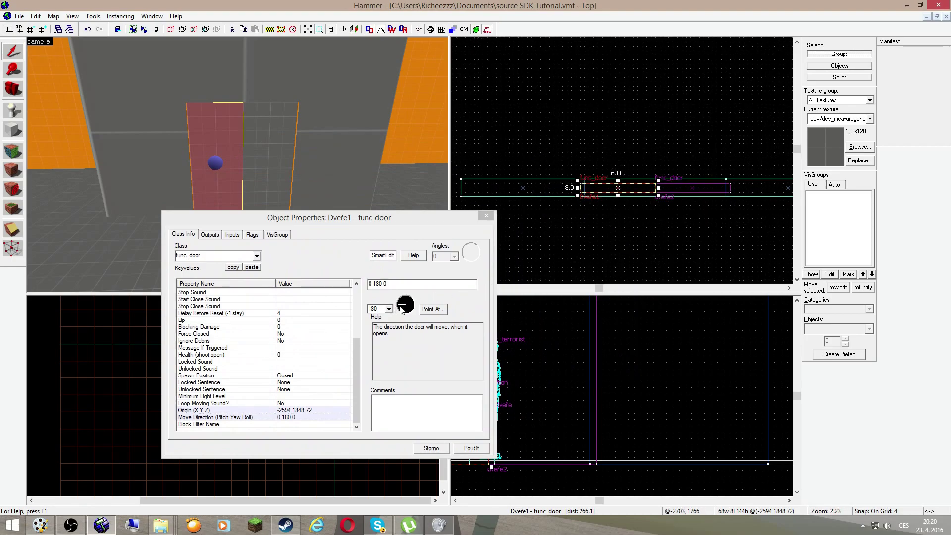
scroll(594, 199, "up", 2)
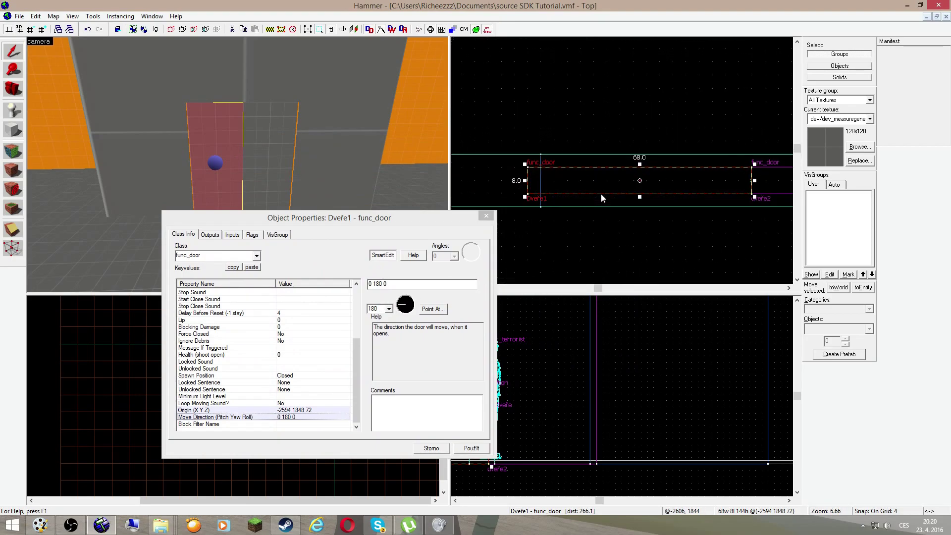
left_click(13, 90)
left_click_drag(408, 222, 400, 180)
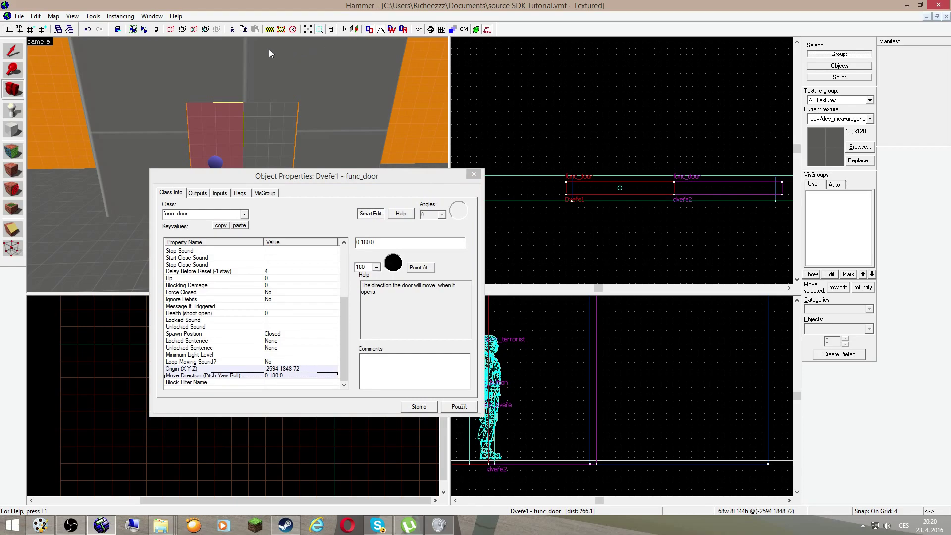
left_click_drag(436, 177, 400, 186)
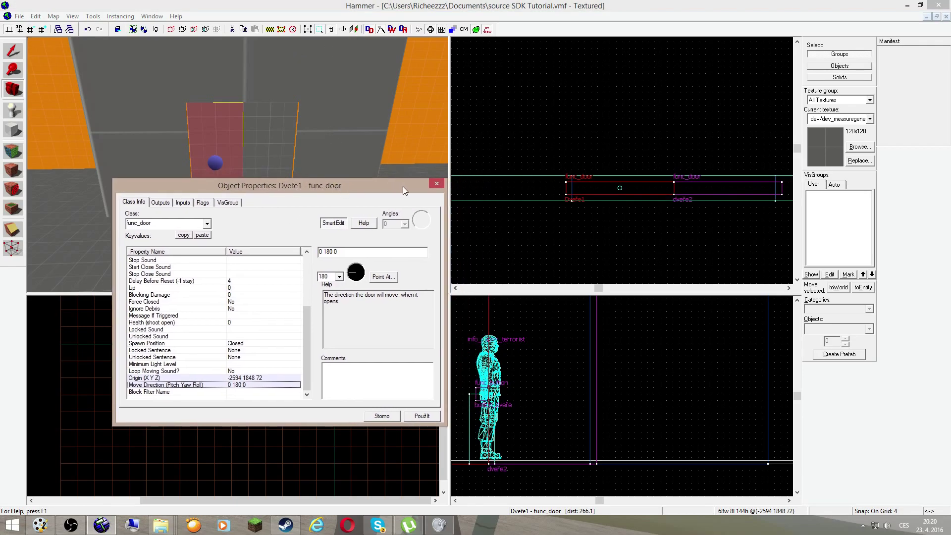
left_click(437, 184)
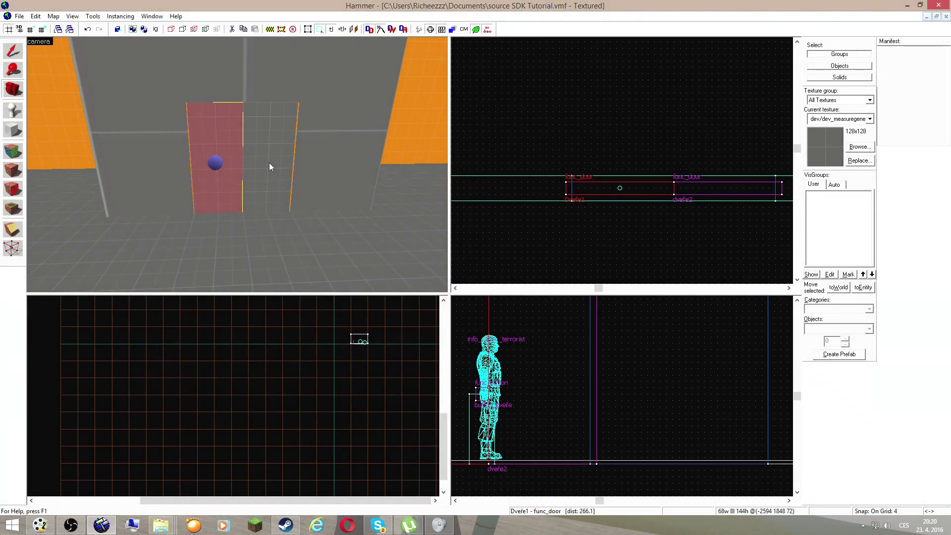
Step: Examine the flags of Dveře1, in particular Use Opens and Touch Opens, and close its properties
double_click(227, 139)
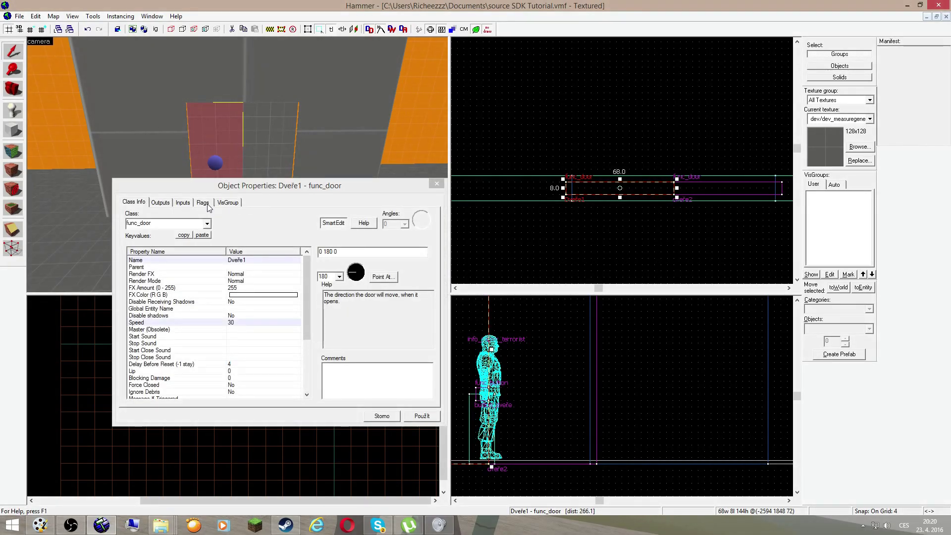
left_click(203, 203)
left_click_drag(241, 188, 310, 162)
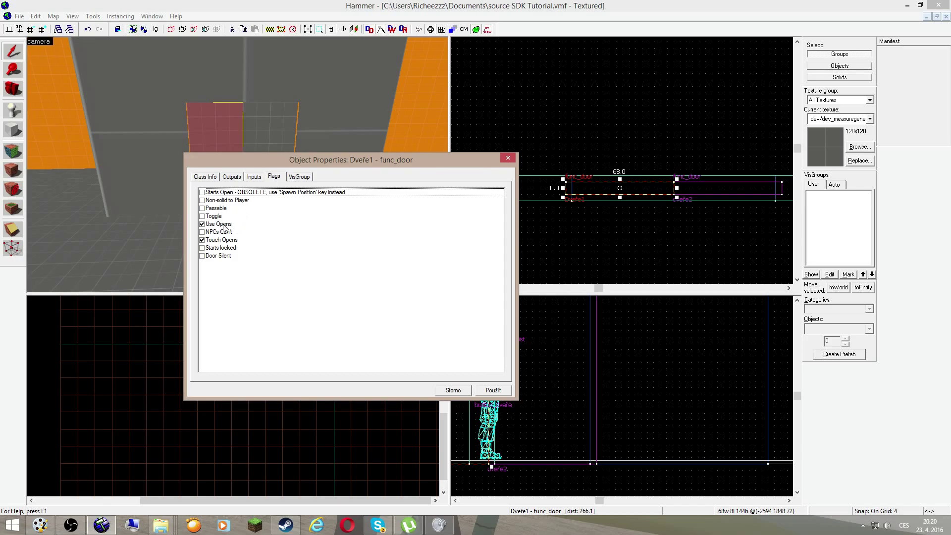
left_click(243, 131)
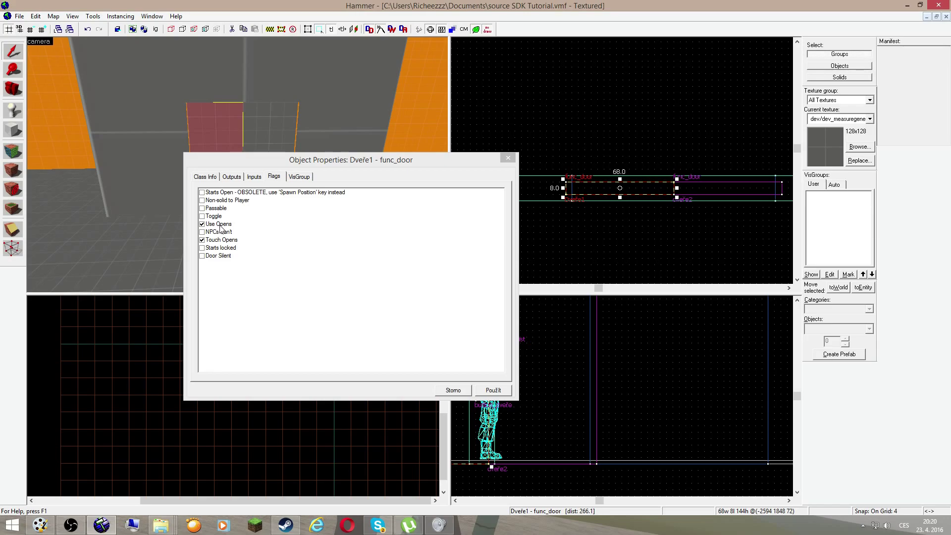
left_click(231, 242)
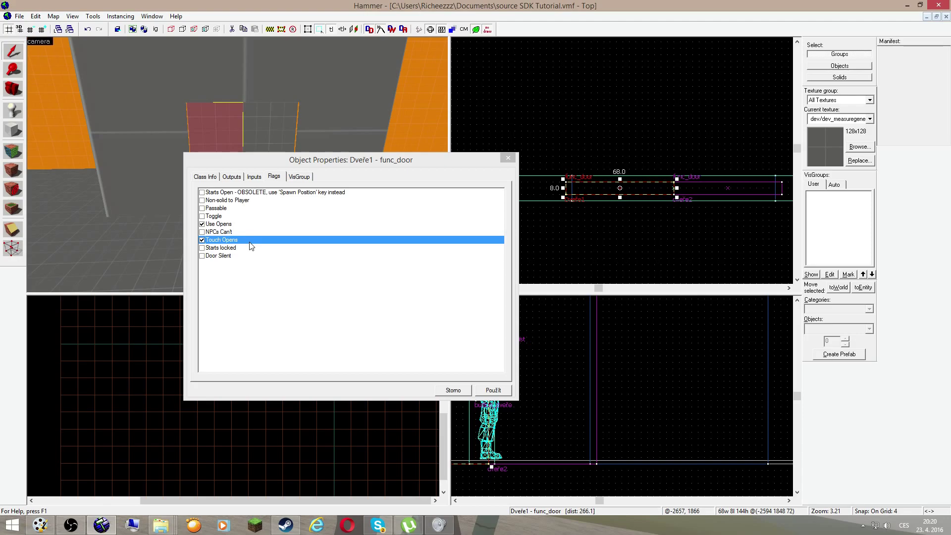
left_click(508, 158)
Step: Review the Move Direction (Pitch Yaw Roll) property of dveře2 and close its properties
left_click(270, 142)
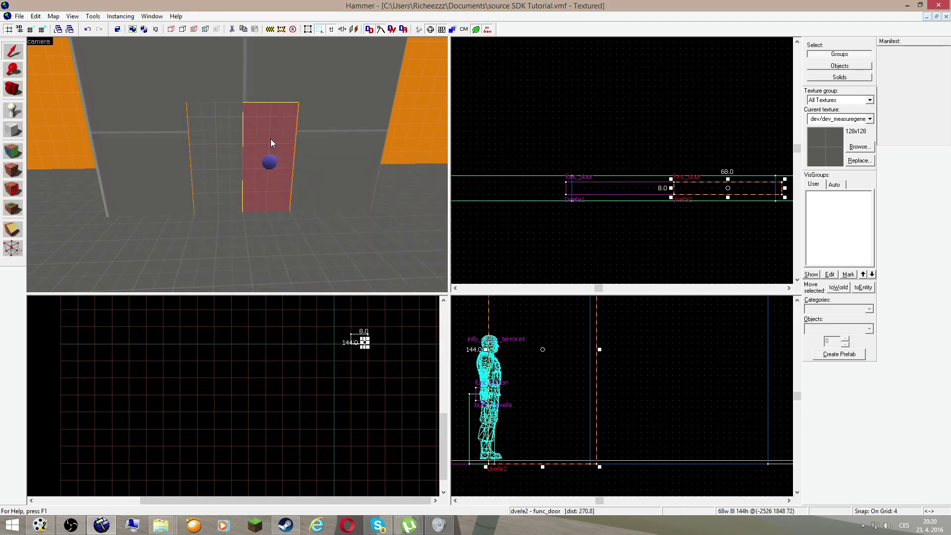
double_click(271, 140)
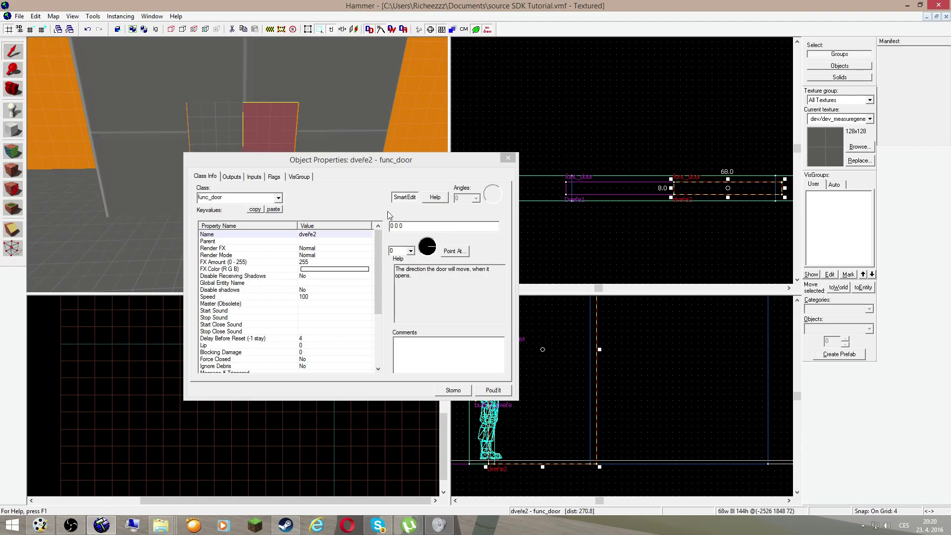
left_click_drag(377, 243, 375, 238)
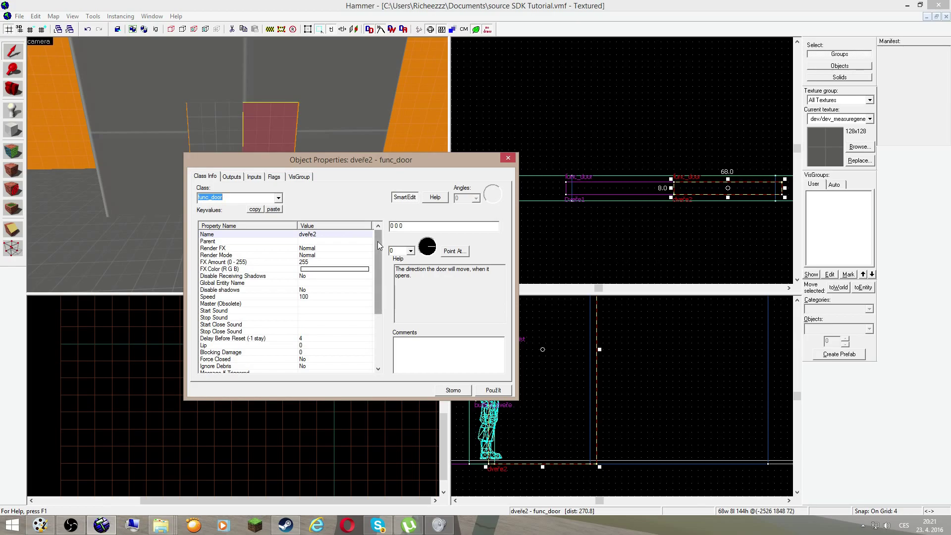
left_click_drag(377, 242, 373, 316)
left_click(257, 360)
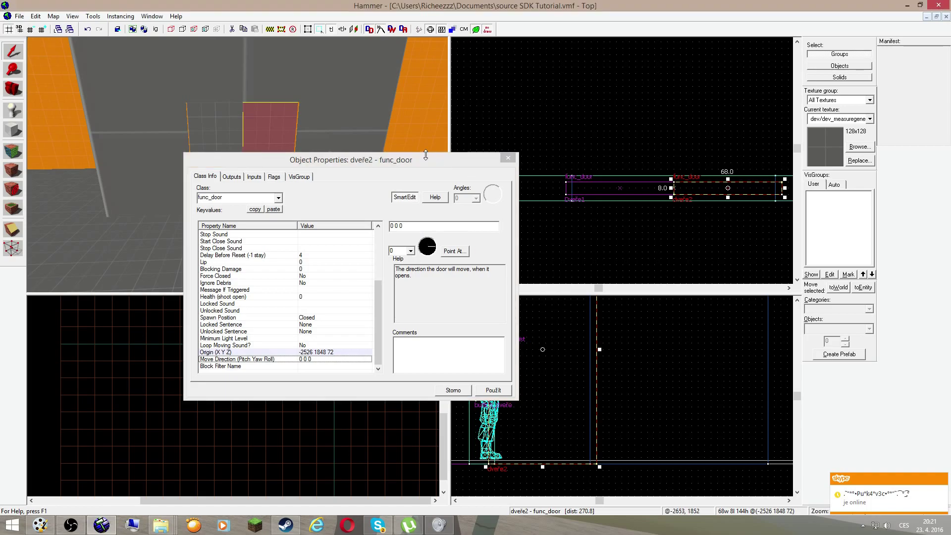
left_click_drag(406, 162, 318, 219)
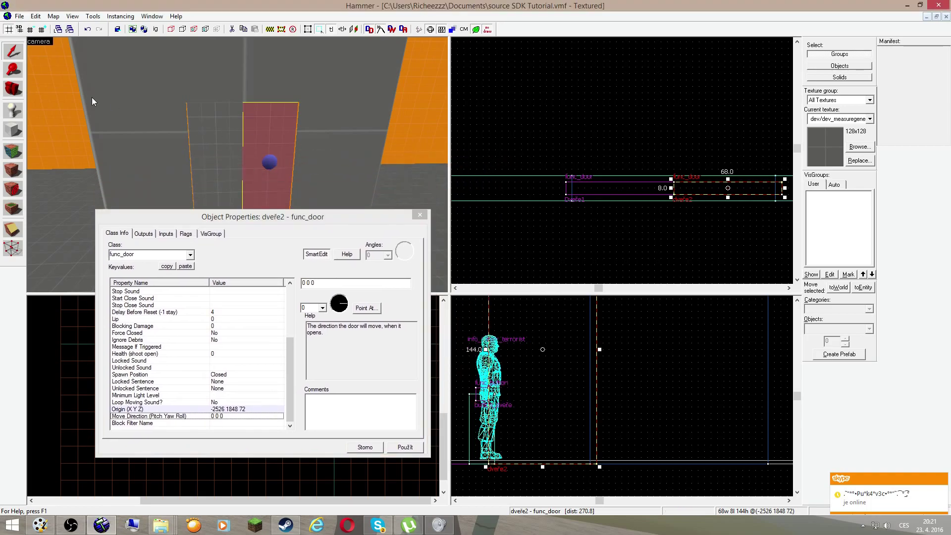
left_click(15, 89)
left_click_drag(168, 114, 158, 138)
left_click(420, 215)
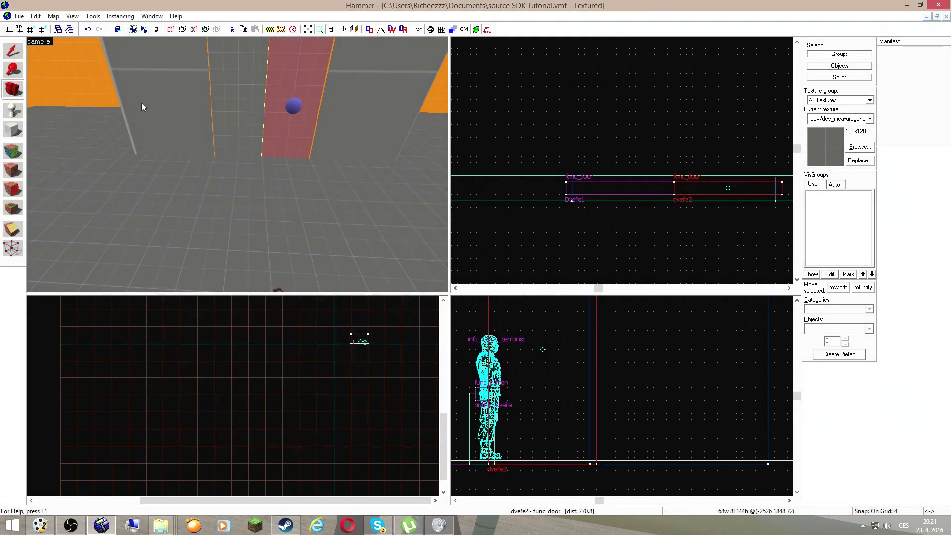
Step: Examine the doorway and the dveře2 panel from several sides in the 3D view
key("z")
key("w")
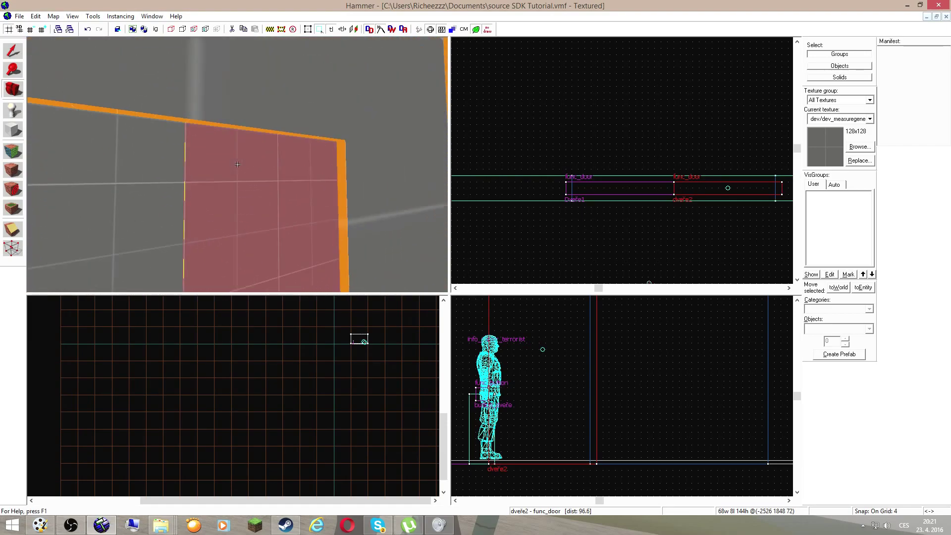
key("s")
key("a")
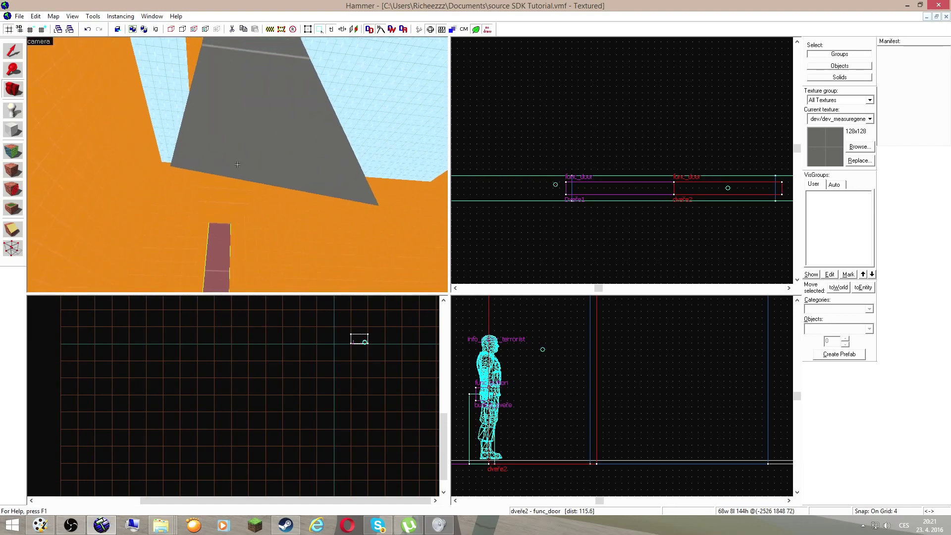
key("a")
key("w")
key("s")
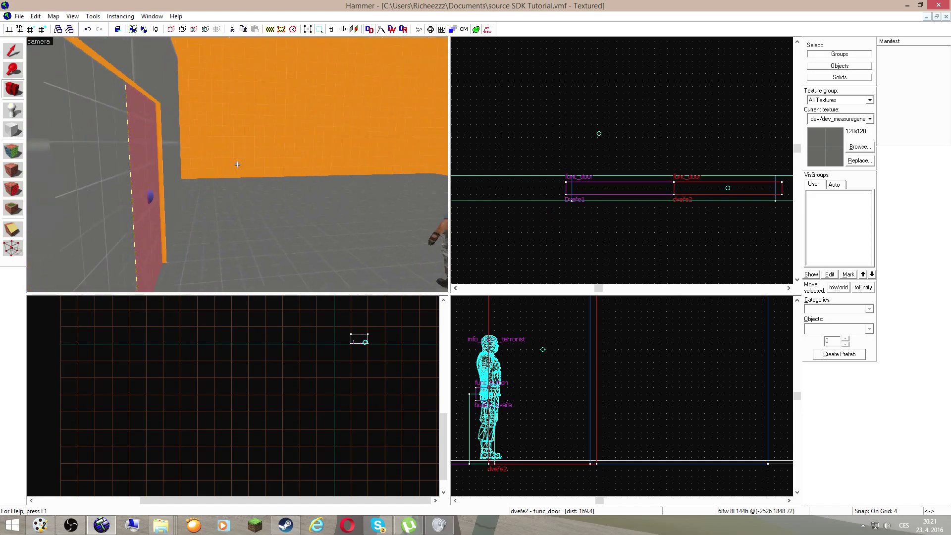
key("z")
left_click(22, 52)
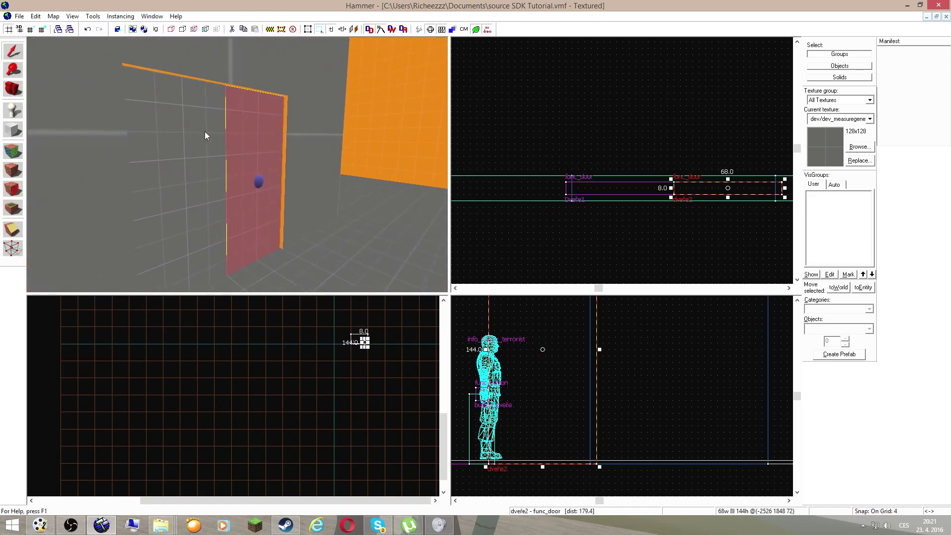
key("w")
key("s")
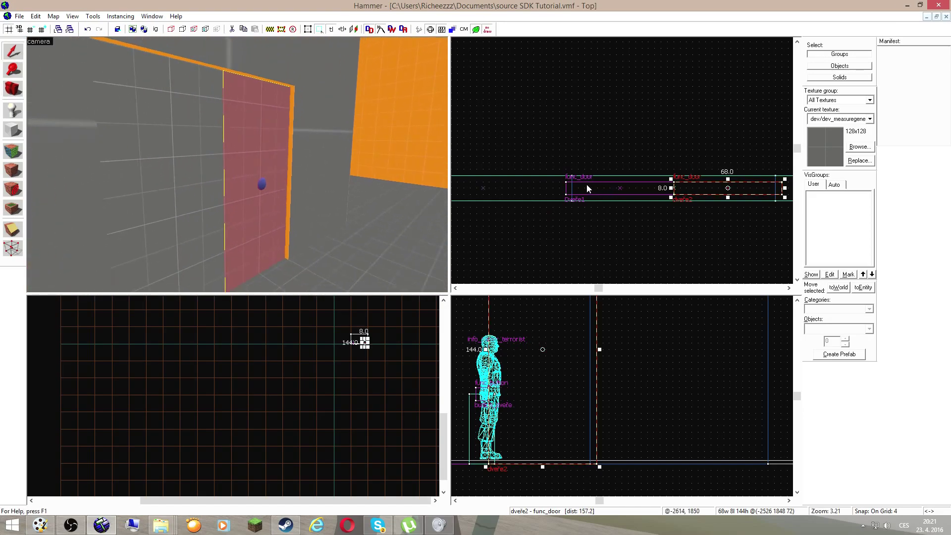
Step: Thicken Dveře1 to 16 units to match the wall and slide it 24 units sideways into the wall in the top view
left_click(608, 180)
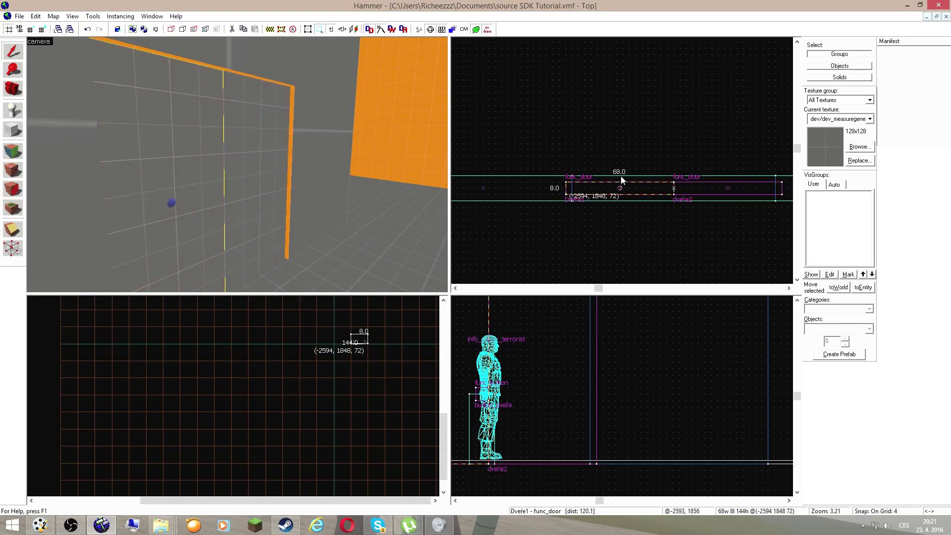
scroll(314, 159, "down", 5)
scroll(314, 164, "up", 3)
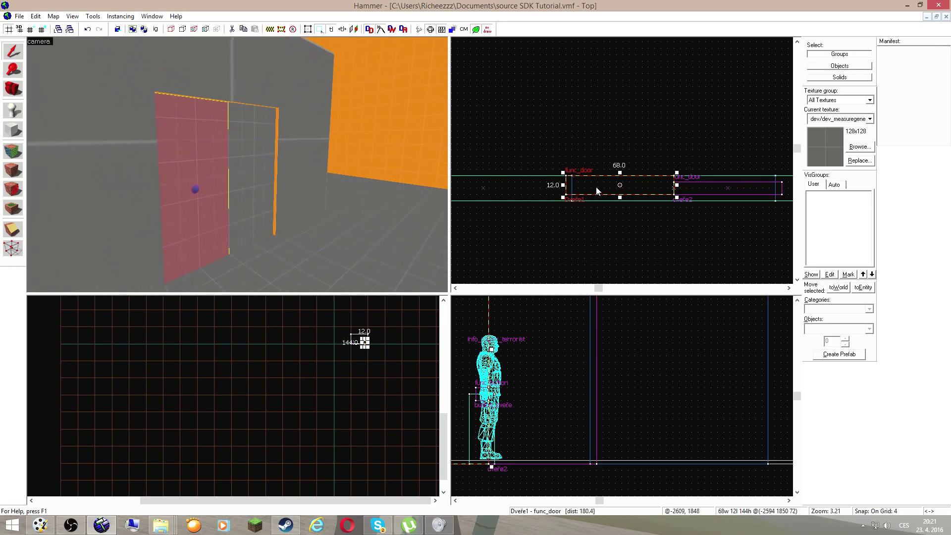
left_click_drag(620, 198, 583, 193)
scroll(226, 151, "up", 2)
scroll(237, 156, "down", 6)
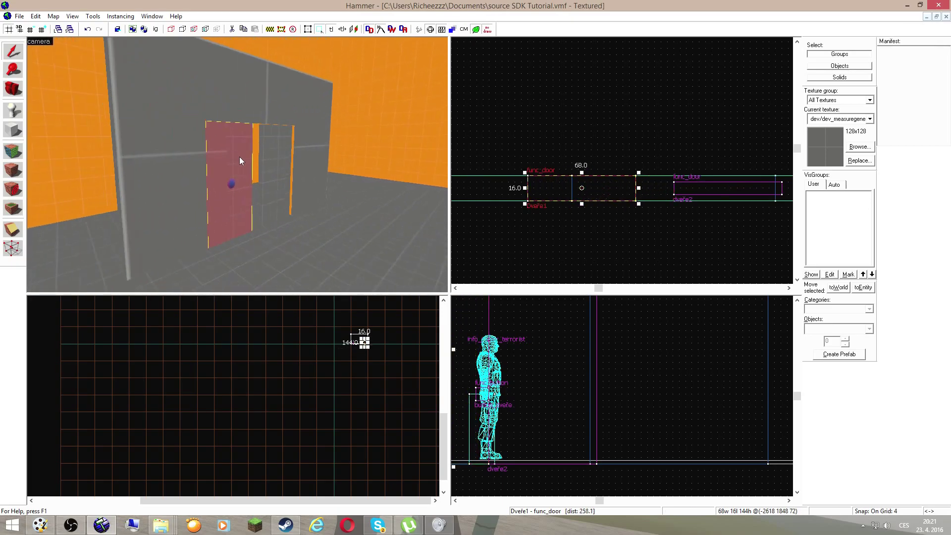
scroll(242, 160, "up", 6)
scroll(261, 163, "down", 3)
scroll(268, 165, "down", 5)
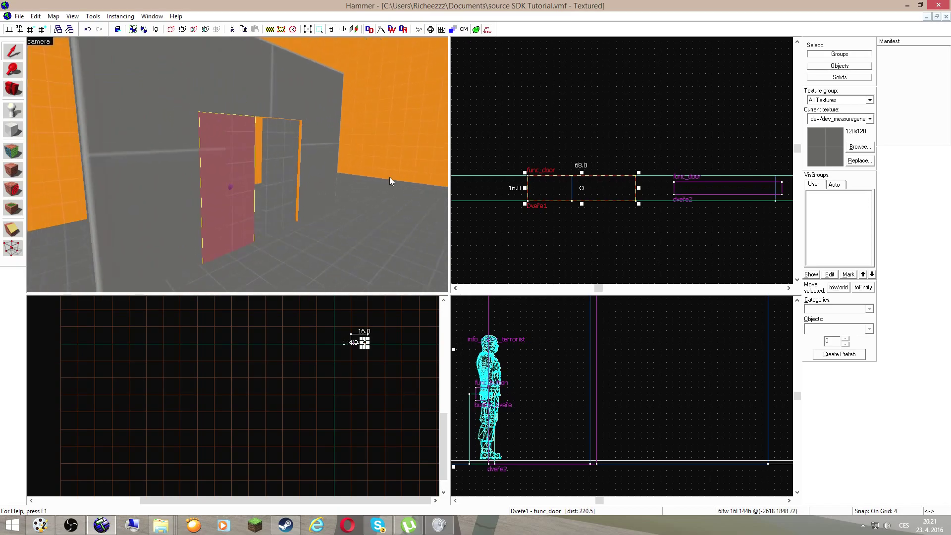
Step: Slide Dveře1 another 40 units into the wall in the top view and inspect its overlapping faces up close in 3D
left_click_drag(575, 191, 516, 188)
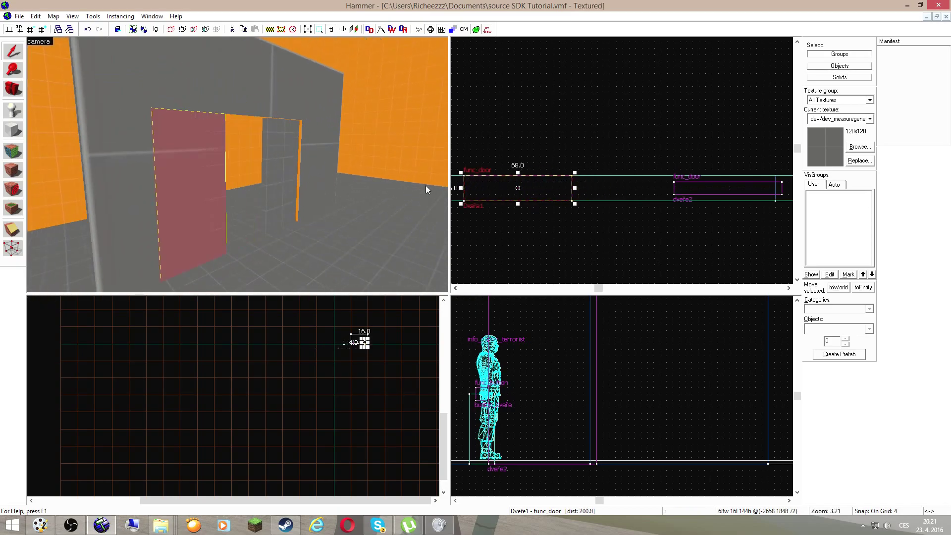
scroll(298, 174, "up", 3)
scroll(297, 174, "down", 3)
scroll(296, 173, "up", 4)
scroll(294, 174, "down", 3)
scroll(293, 173, "down", 1)
left_click(16, 91)
left_click_drag(208, 158, 237, 164)
scroll(237, 164, "down", 2)
scroll(237, 165, "up", 3)
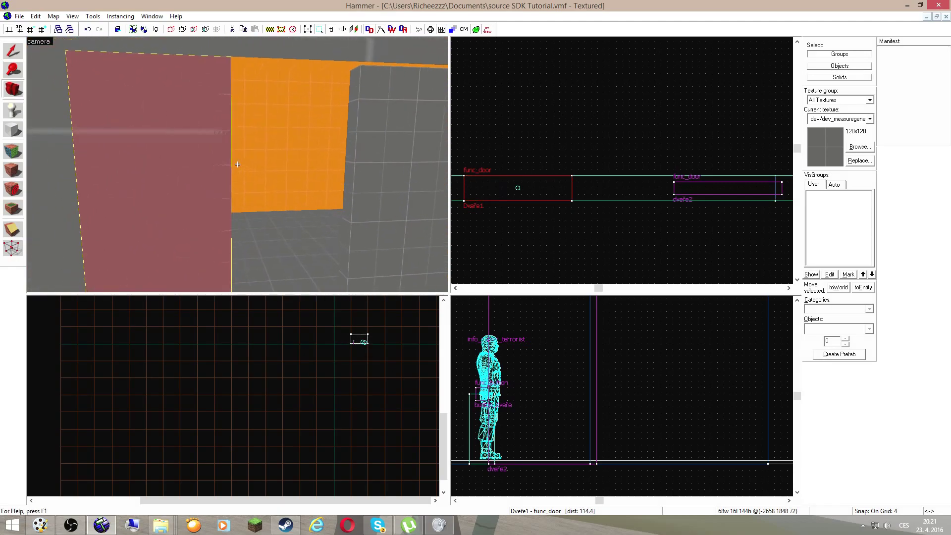
Step: Examine Dveře1 inside the wall and select the wall section beside the doorway for comparison
scroll(237, 164, "down", 3)
scroll(237, 164, "up", 2)
key("z")
left_click(21, 56)
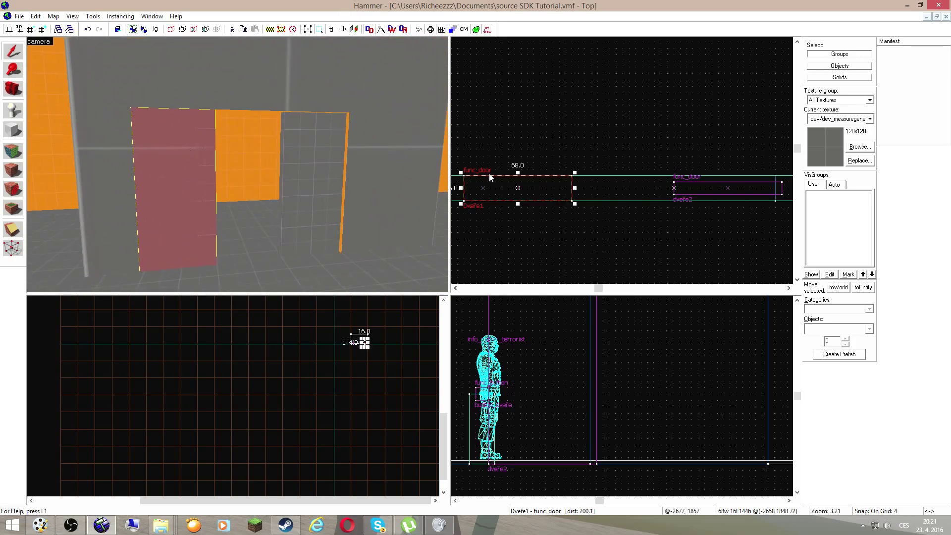
left_click_drag(514, 169, 518, 174)
left_click(518, 175)
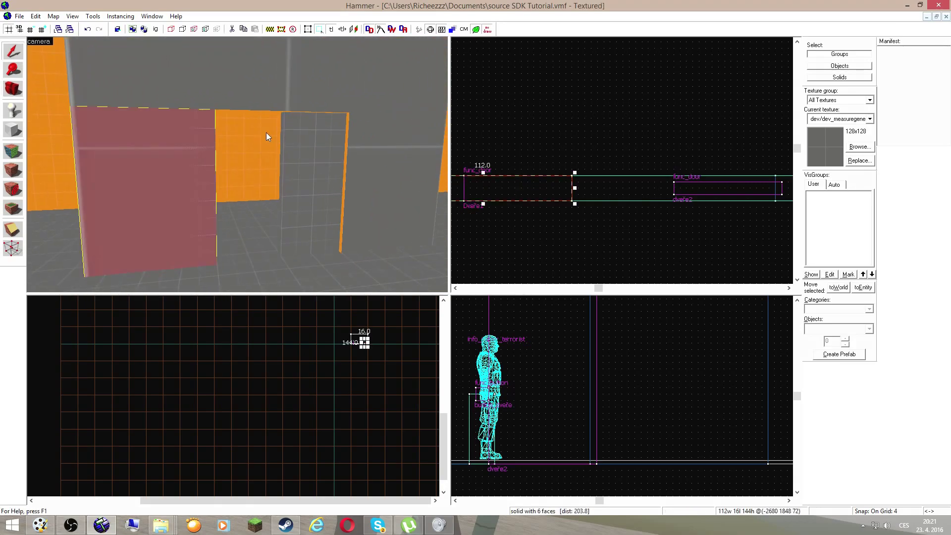
Step: Move Dveře1 64 units back into the doorway against dveře2 and thin it to 8 units
left_click(517, 190)
left_click(517, 189)
key("Delete")
left_click(518, 190)
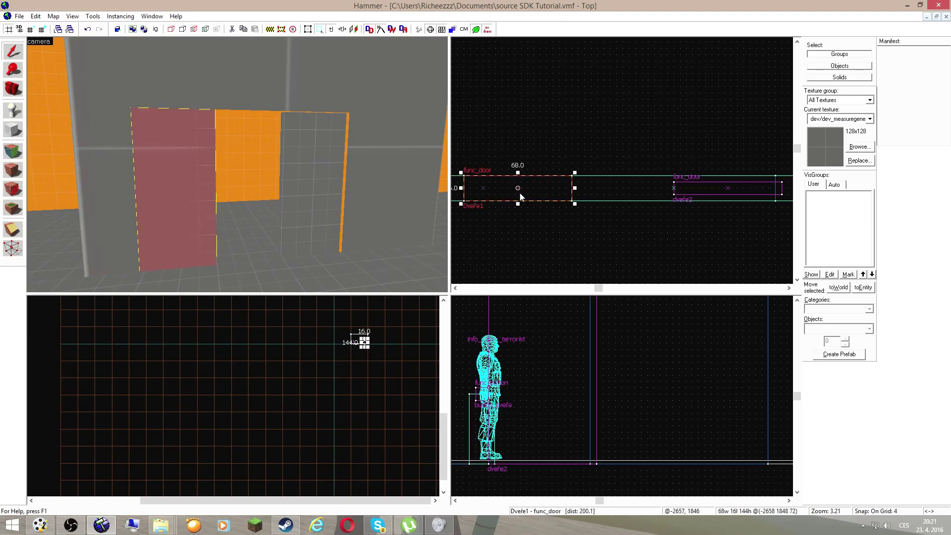
left_click_drag(519, 202, 602, 194)
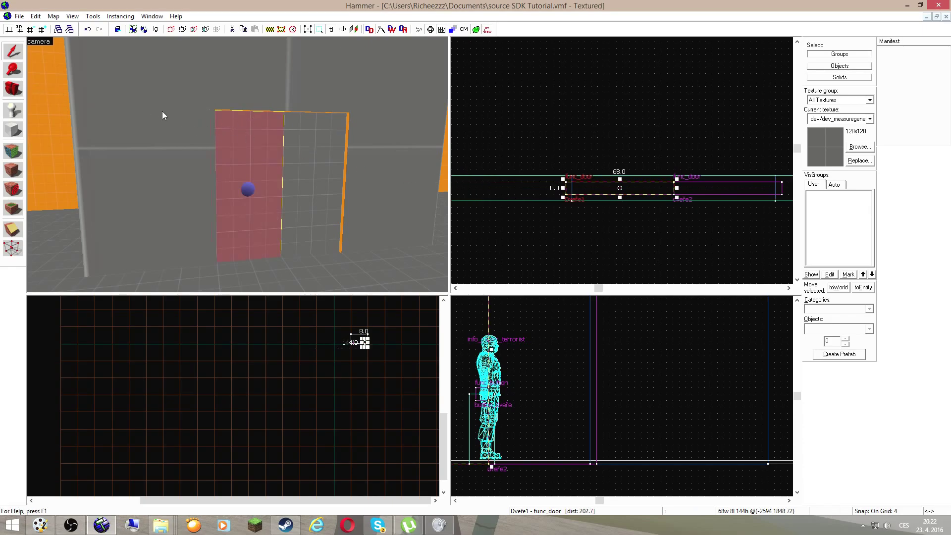
Step: Inspect the wall section above the closed doorway in the 3D view and clear the selection
left_click(156, 98)
key("w")
left_click(14, 90)
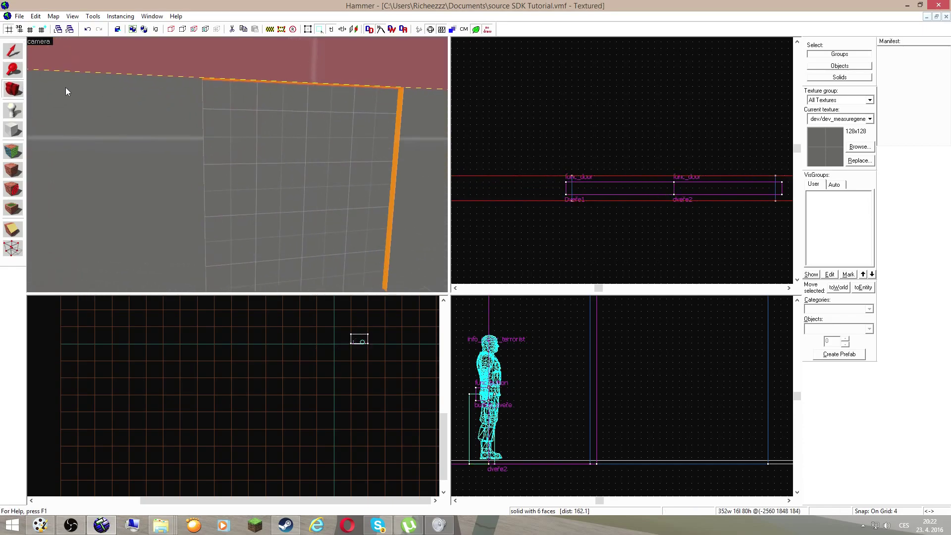
key("s")
left_click_drag(149, 124, 238, 164)
key("z")
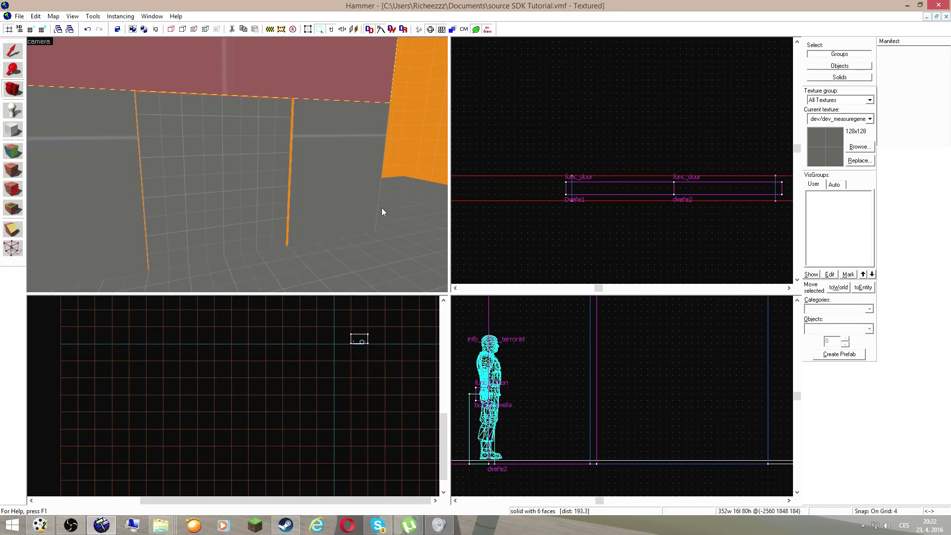
key("z")
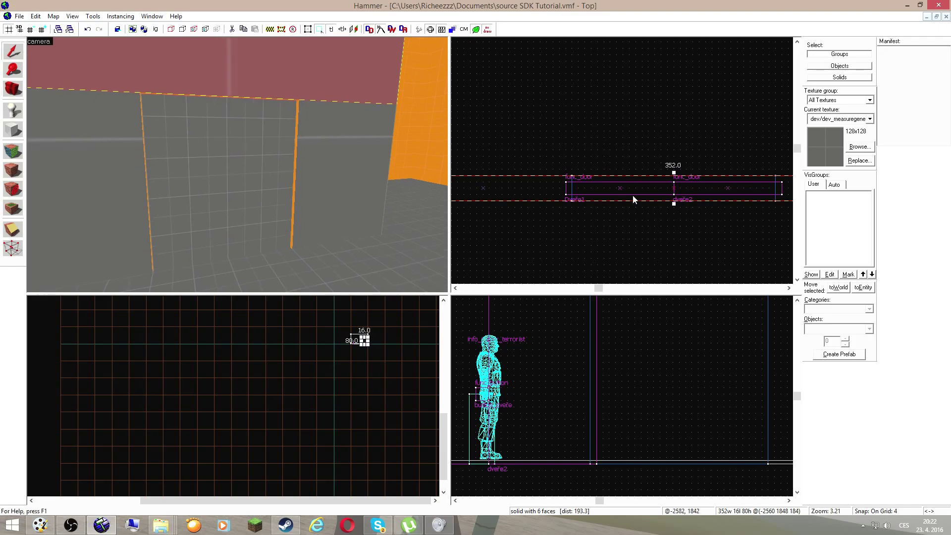
left_click(603, 223)
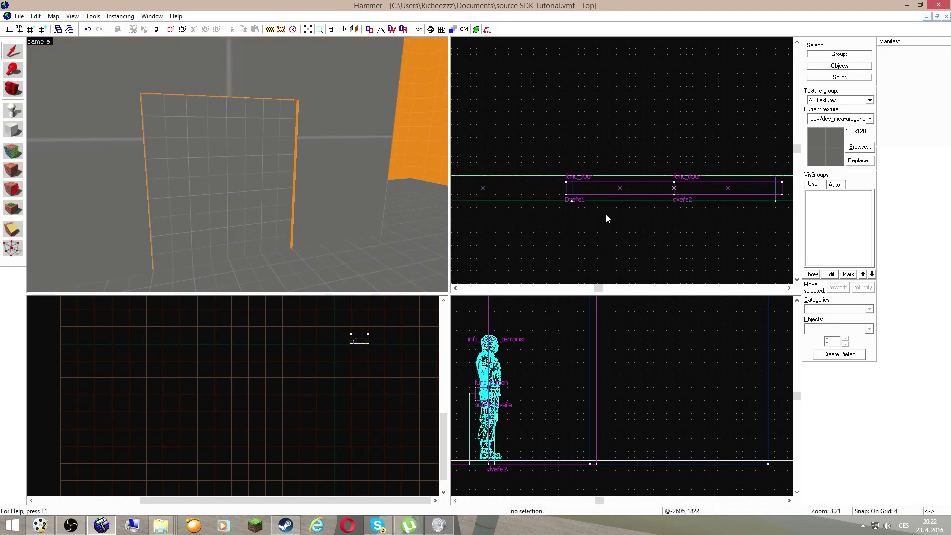
Step: Shift the origin marker of Dveře1 sideways in the top view and return it to the panel's centre
left_click(619, 188)
left_click_drag(620, 189, 639, 191)
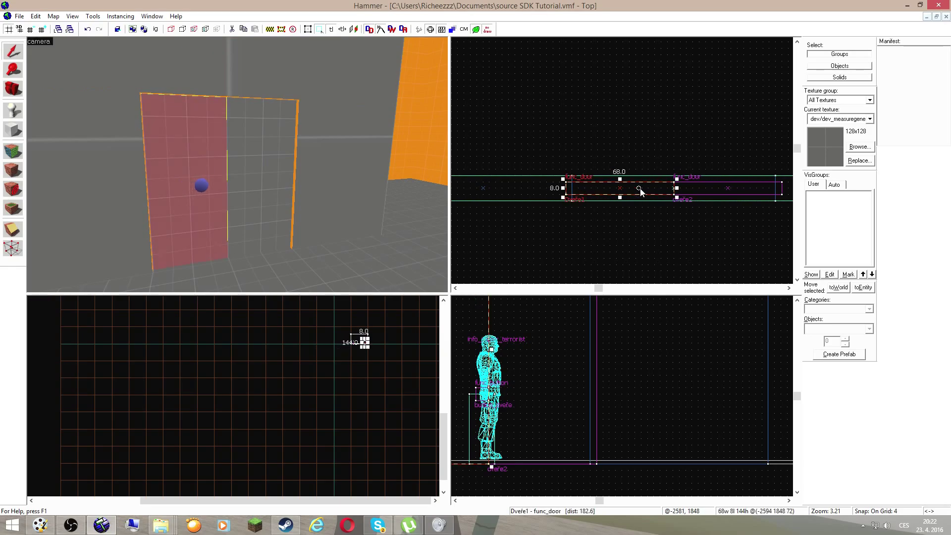
left_click_drag(641, 192, 621, 192)
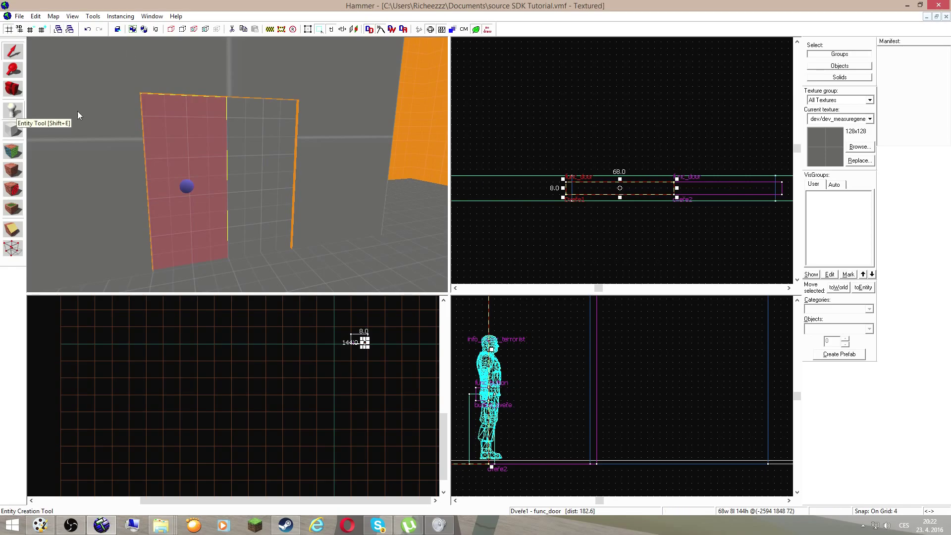
Step: Examine the closed double door and the origin marker of Dveře1 from several distances in the 3D view
left_click(21, 87)
left_click_drag(149, 138, 237, 165)
key("s")
key("w")
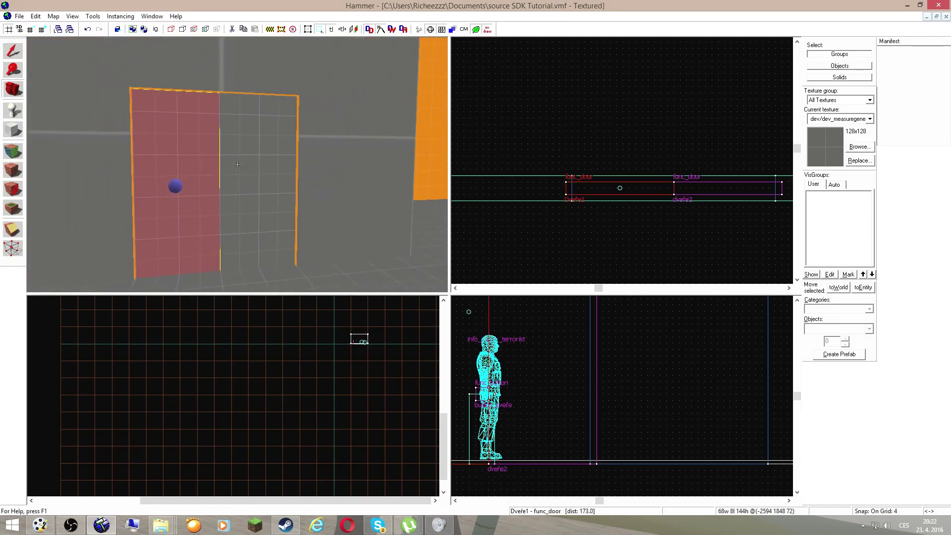
key("s")
key("z")
left_click(16, 53)
left_click(14, 88)
key("w")
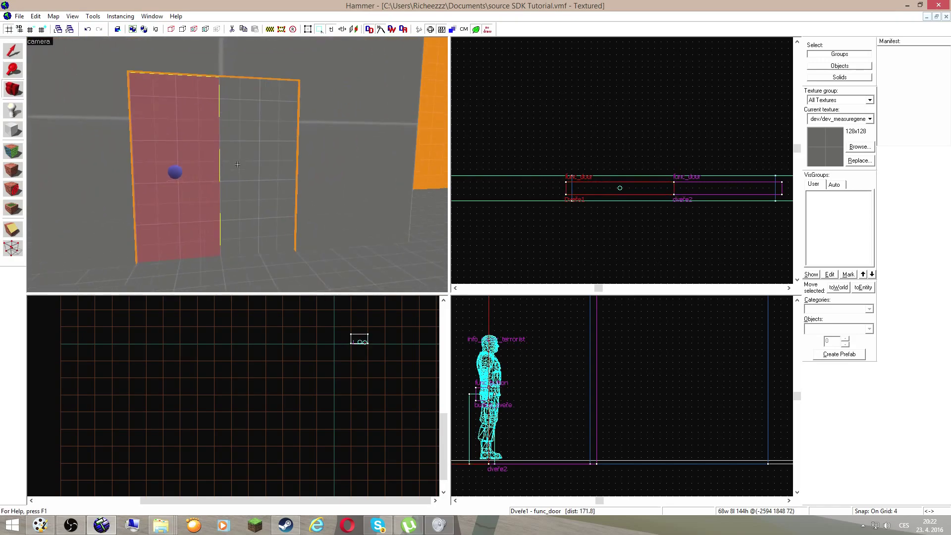
key("s")
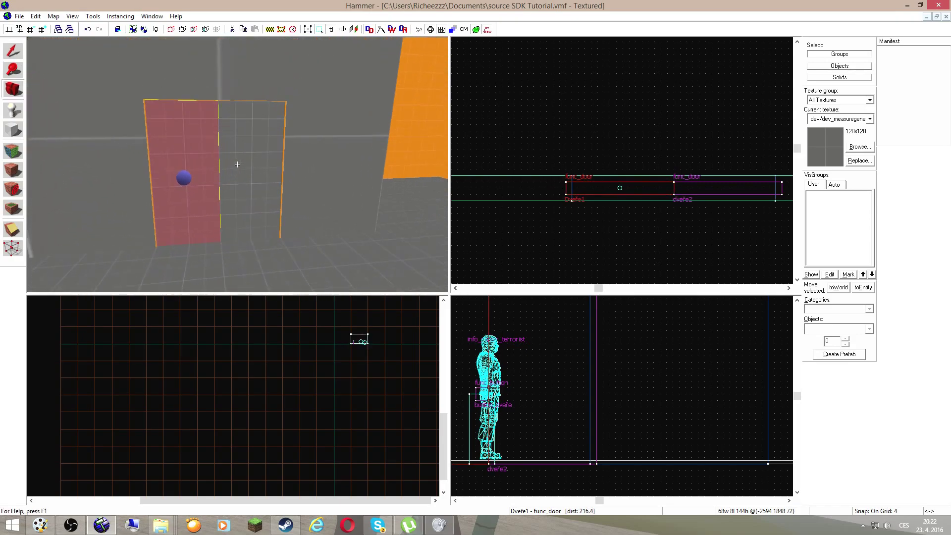
key("s")
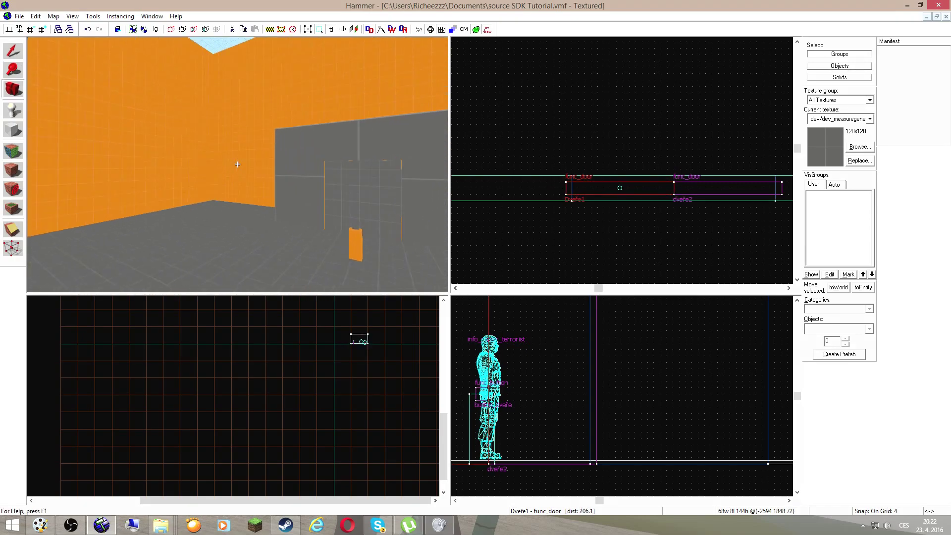
Step: Examine the button pedestal and the doorway behind it from several sides in the 3D view
key("w")
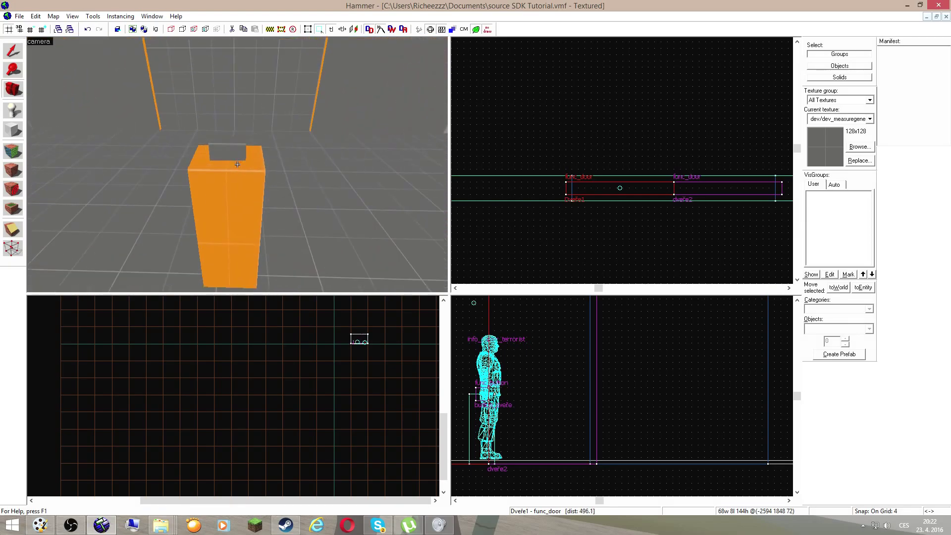
key("s")
key("w")
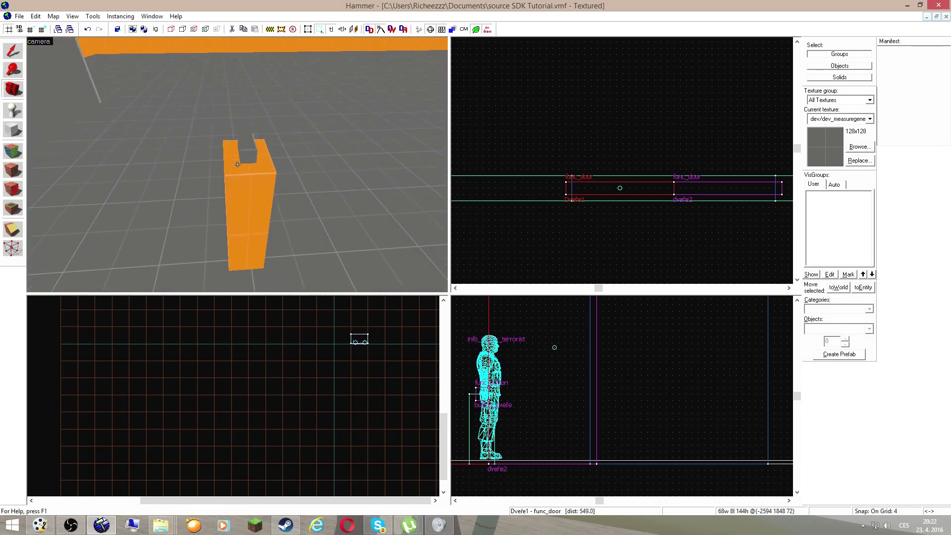
key("d")
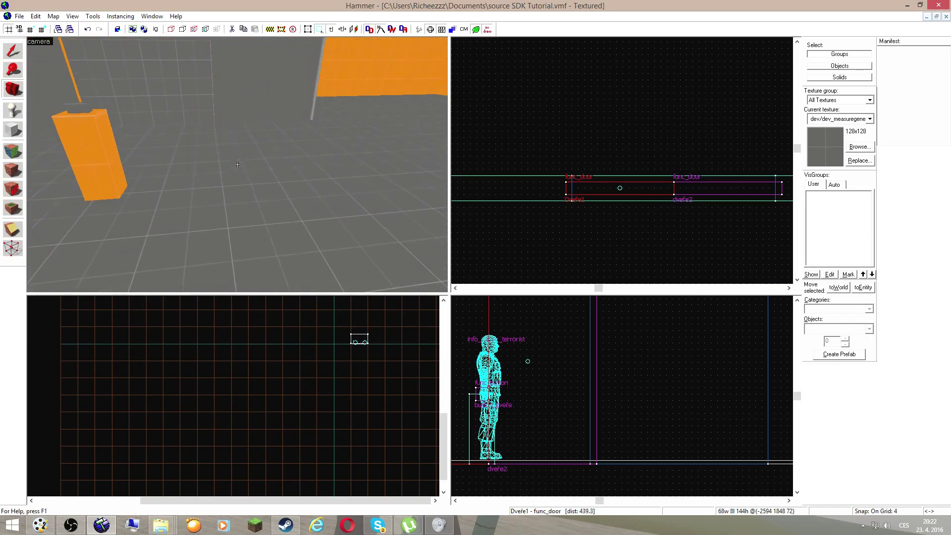
key("a")
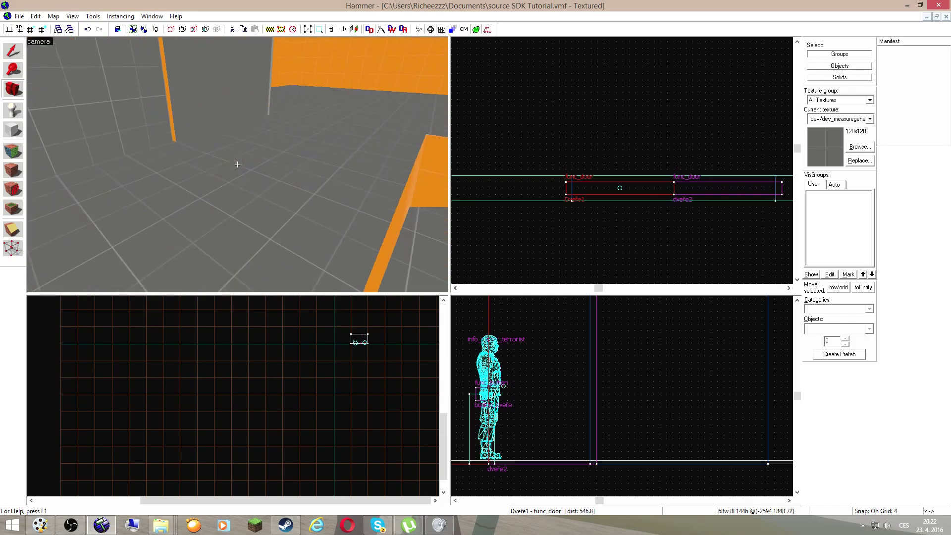
key("s")
key("s")
key("z")
left_click(12, 56)
left_click(13, 89)
key("z")
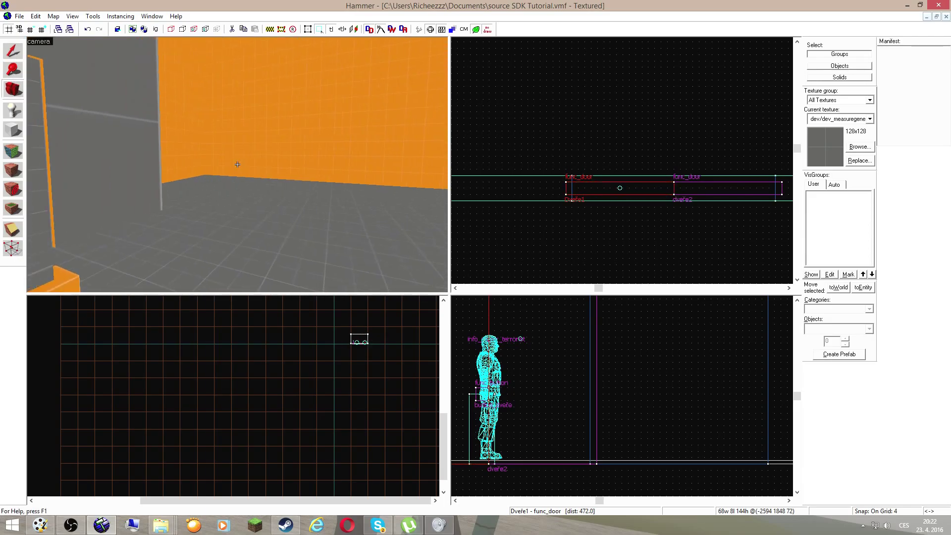
key("s")
key("s")
key("w")
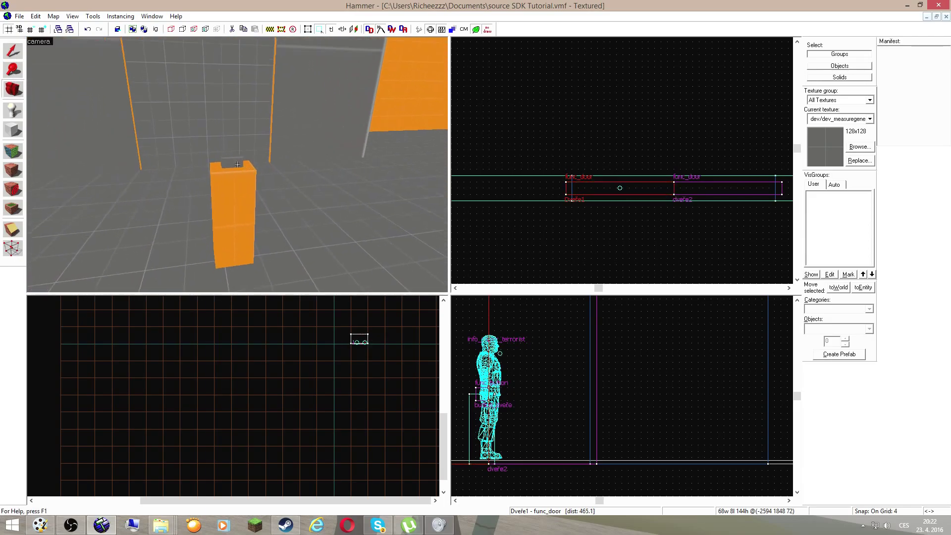
key("s")
key("s")
Step: Check the Move Direction property of the unnamed func_door panel behind the button pedestal and close its properties
left_click(13, 51)
double_click(159, 106)
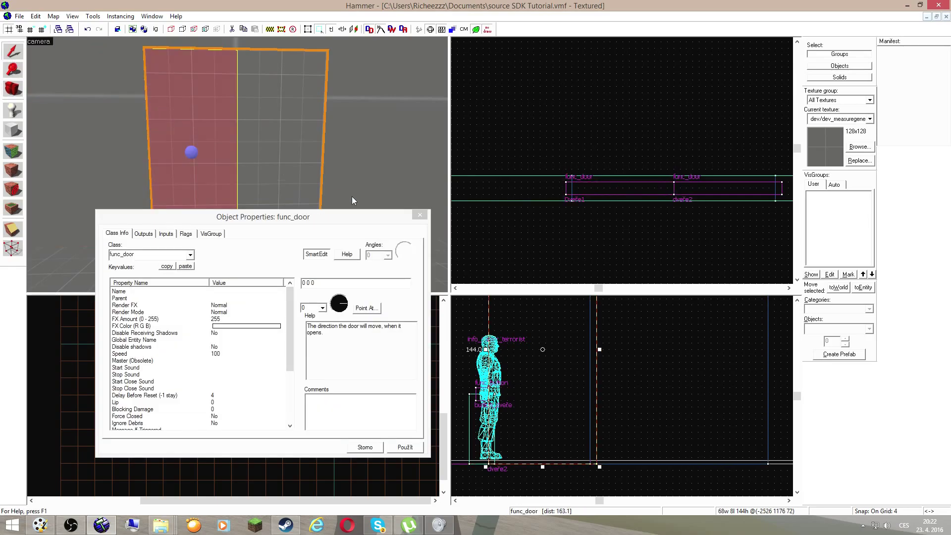
left_click(420, 214)
left_click(12, 89)
key("z")
key("s")
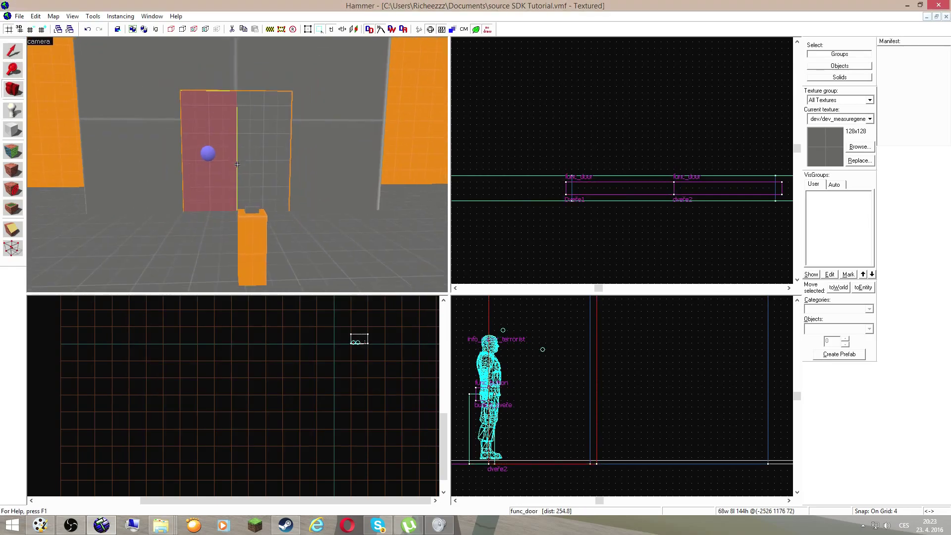
Step: Select the button block on the pedestal and tie it to its existing func_button entity
key("w")
key("z")
left_click(13, 51)
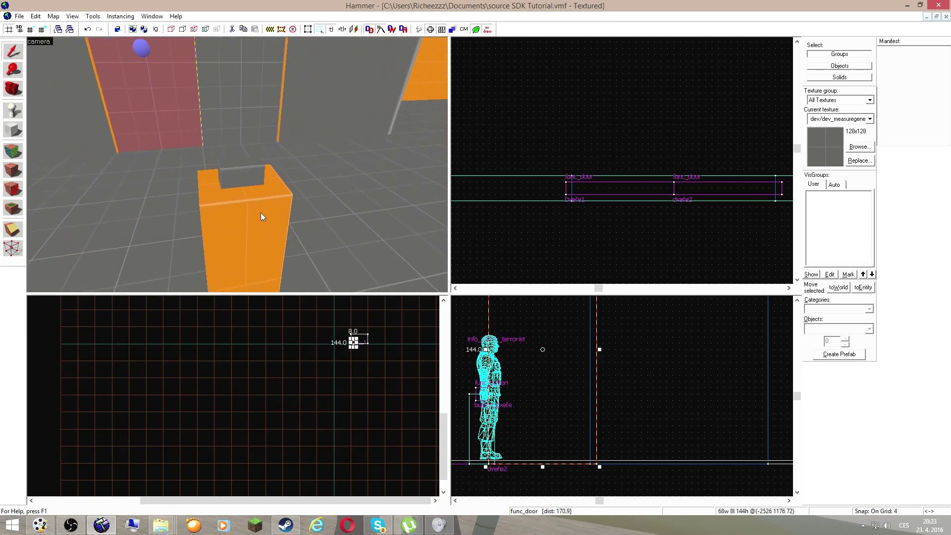
left_click(249, 173)
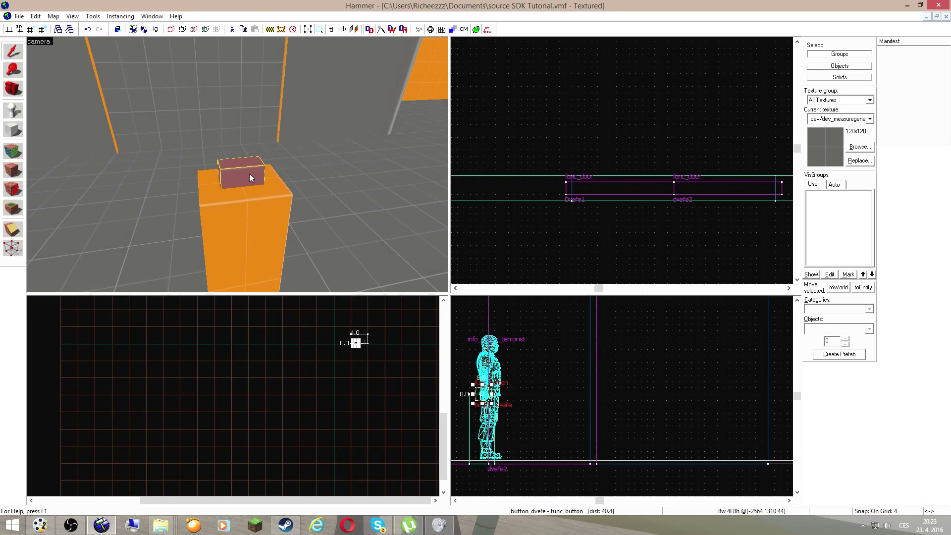
key("ctrl+t")
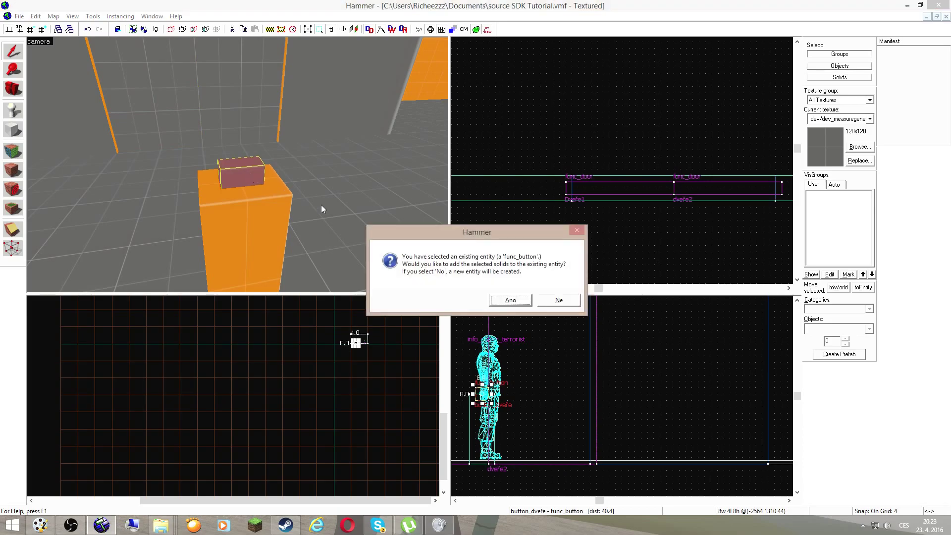
left_click(505, 302)
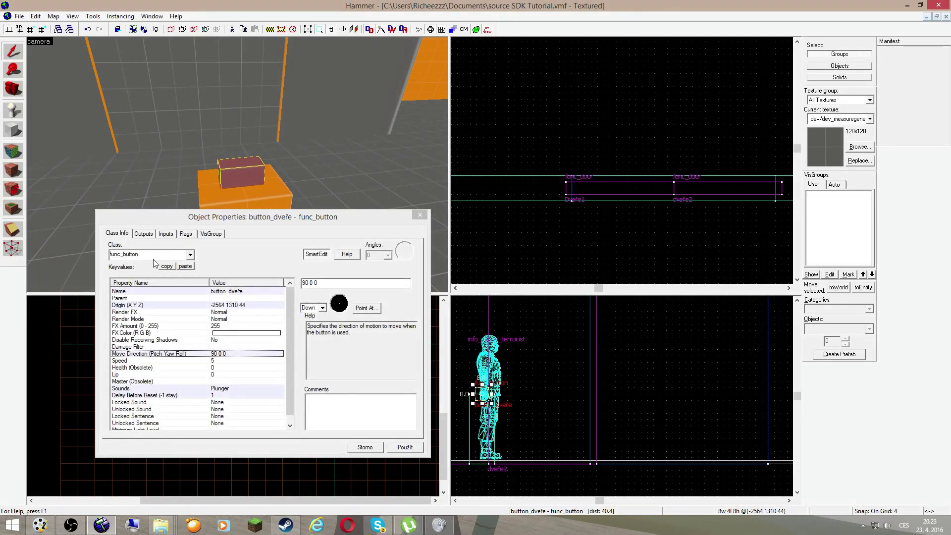
Step: Choose func_button as the class of button_dveře and apply the properties
left_click(189, 255)
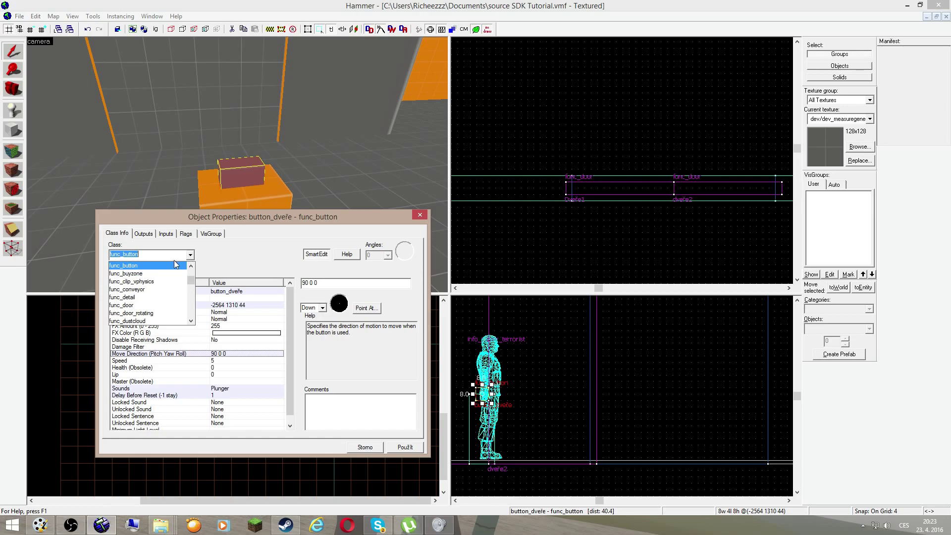
left_click(160, 266)
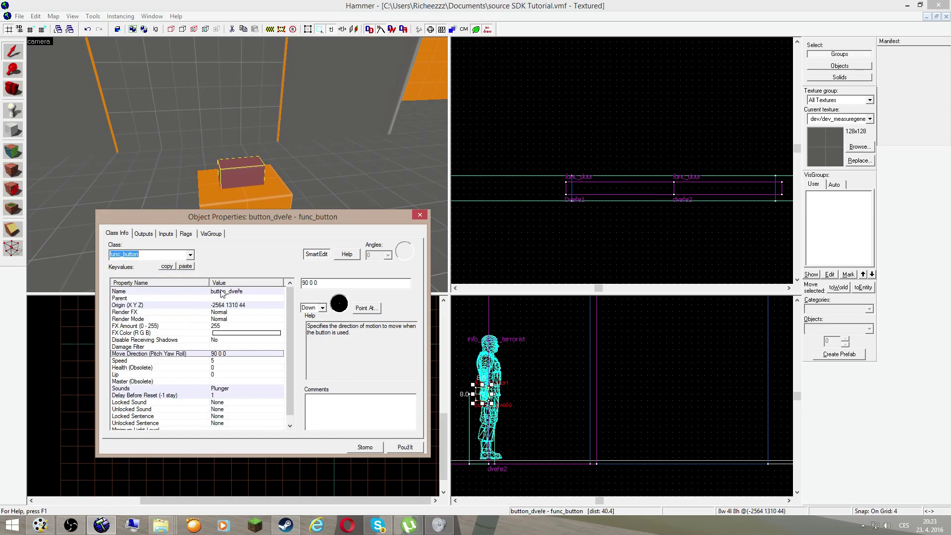
left_click(402, 447)
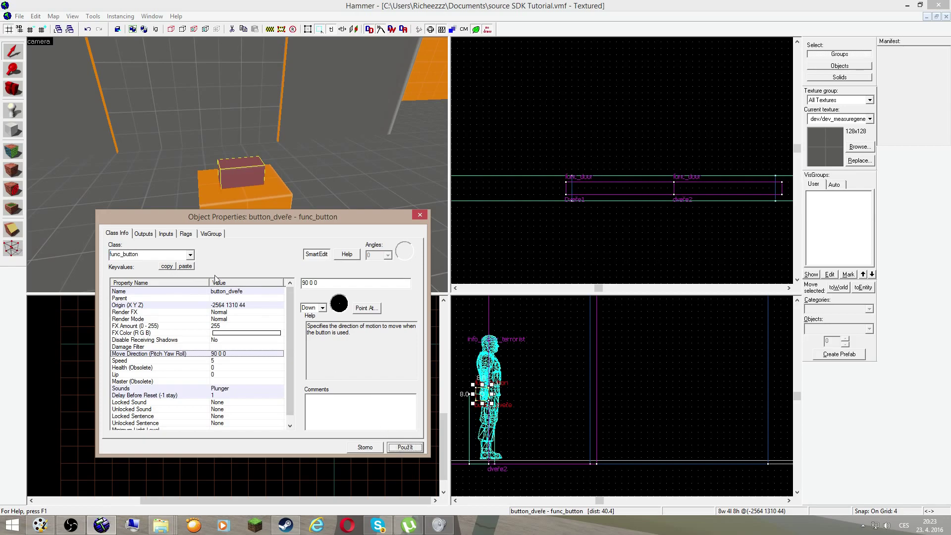
Step: Review the Name, Sounds and Move Direction (Pitch Yaw Roll) properties of button_dveře
left_click(235, 293)
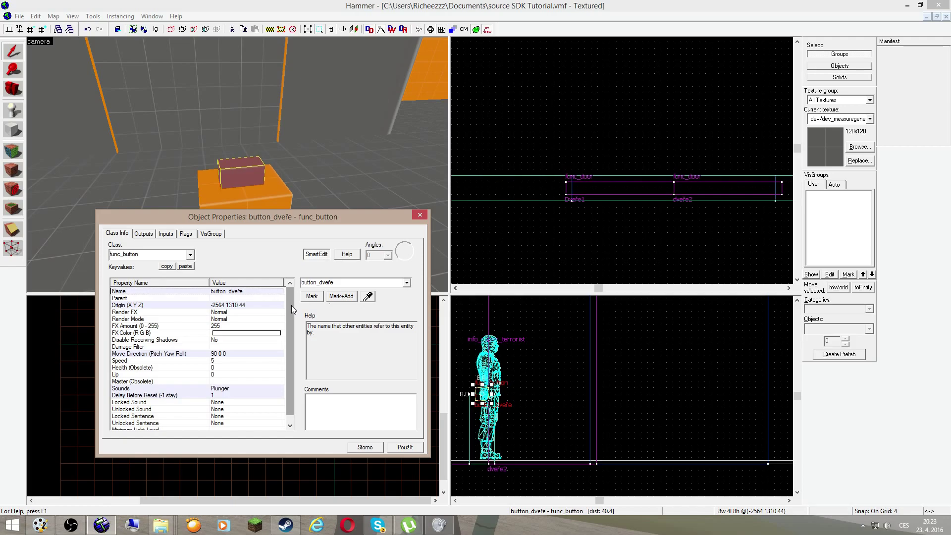
left_click_drag(290, 305, 290, 311)
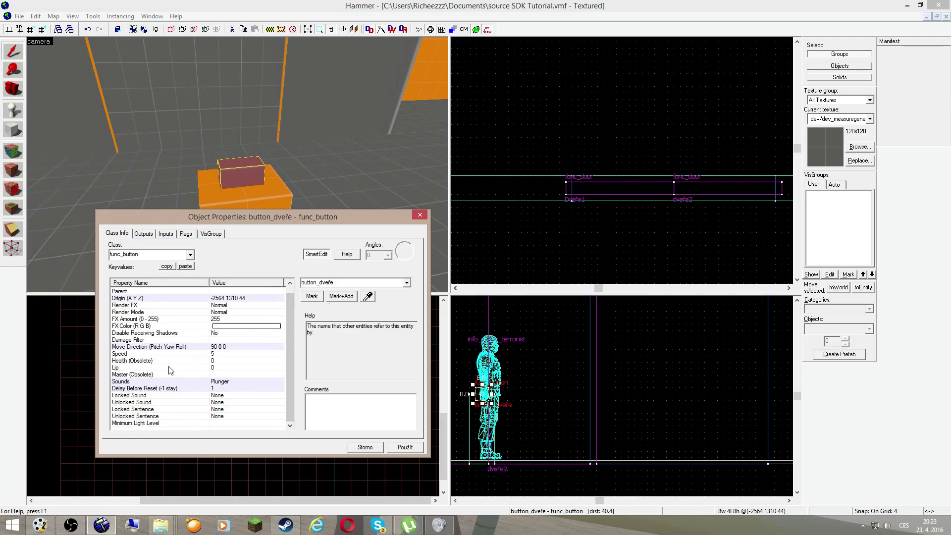
left_click(145, 382)
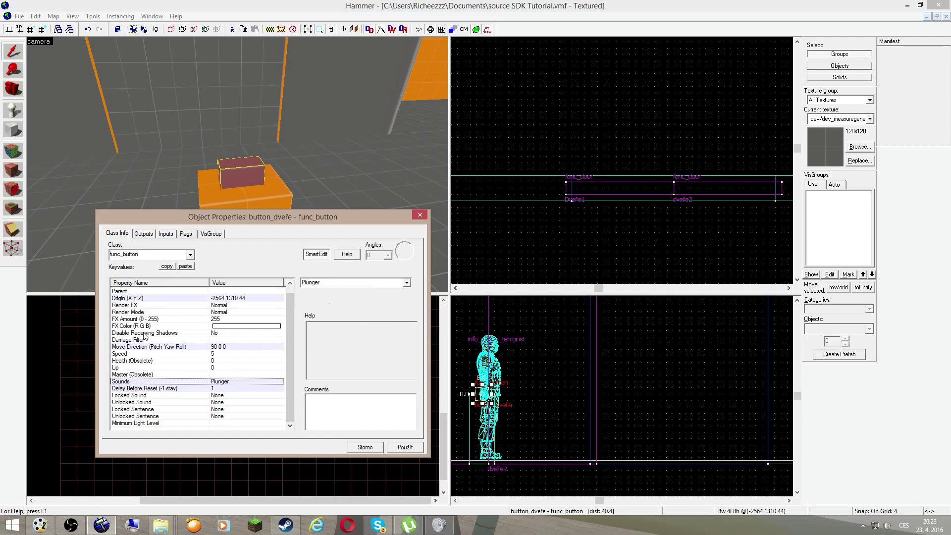
left_click(147, 348)
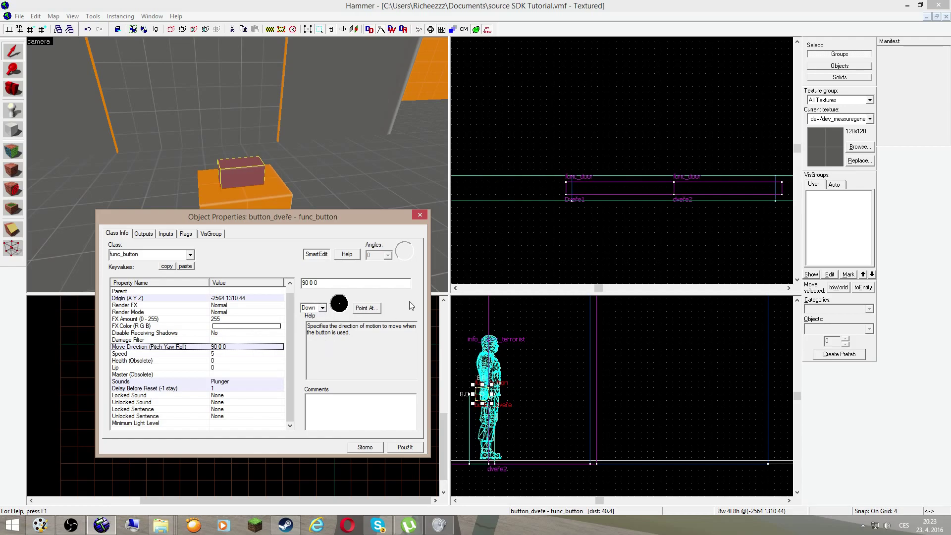
Step: Add a new empty output entry to the button_dveře func_button
left_click(318, 192)
left_click(10, 92)
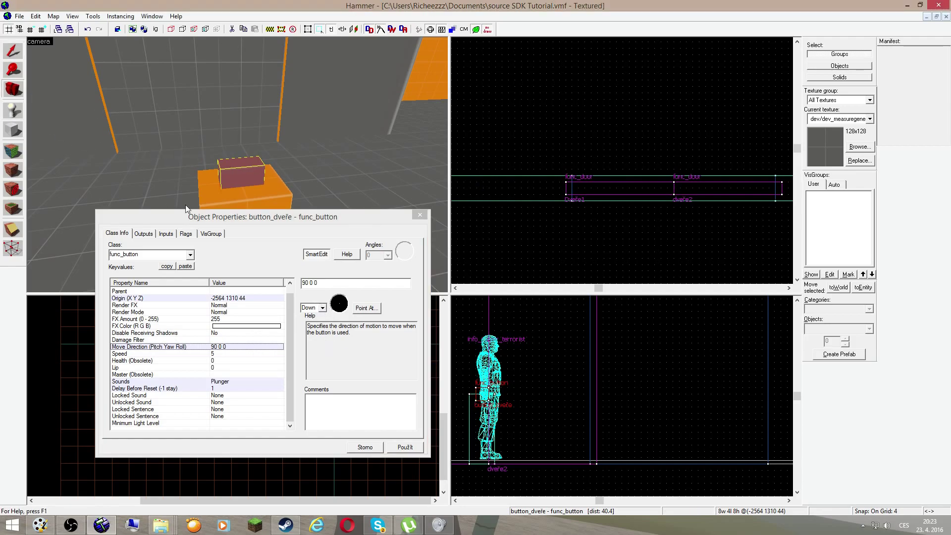
left_click(144, 234)
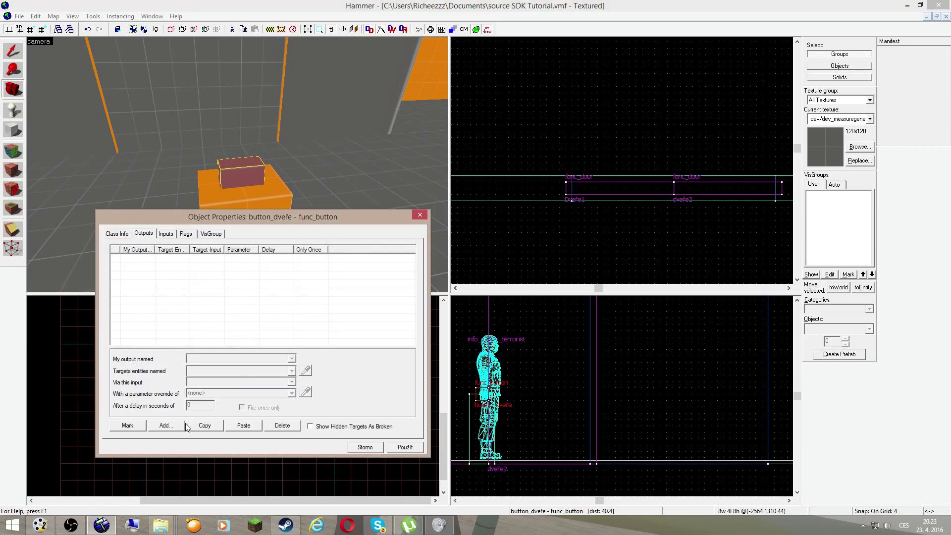
left_click_drag(274, 219, 630, 42)
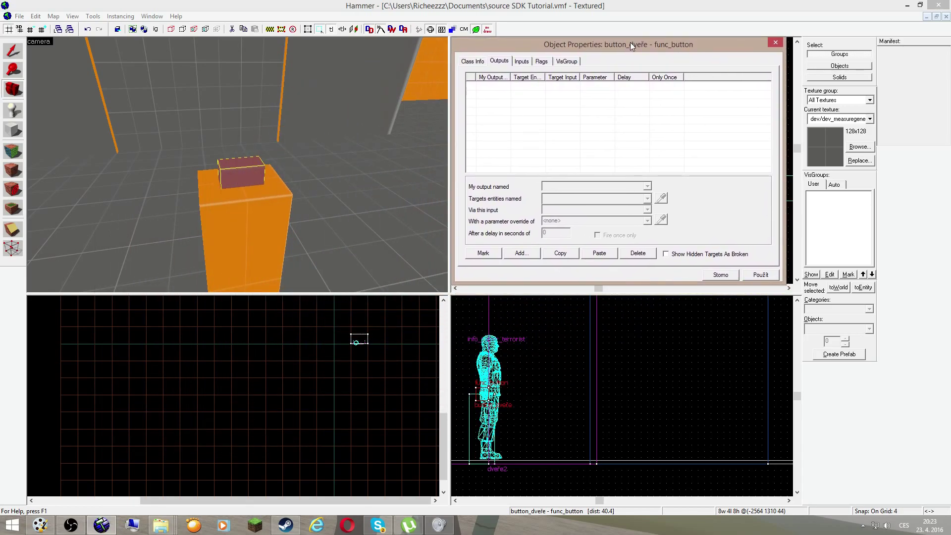
left_click(530, 254)
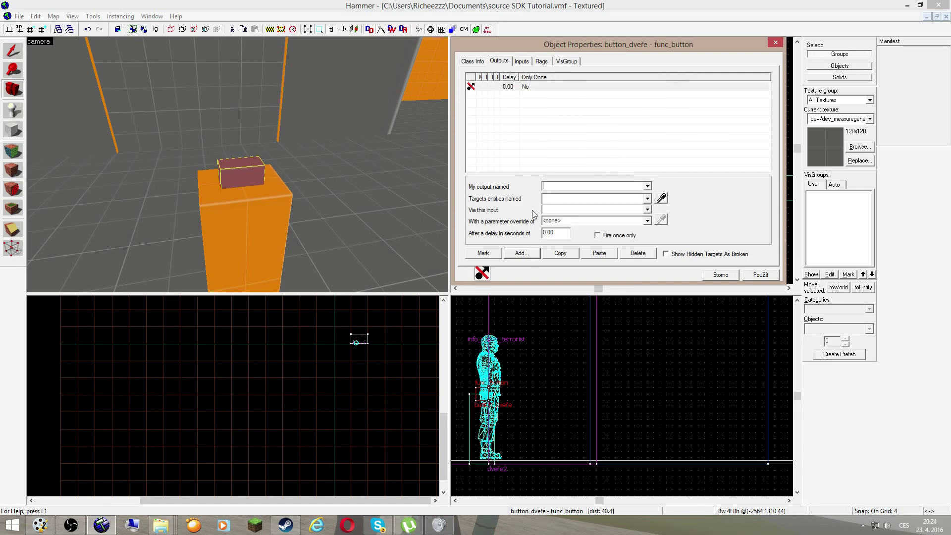
Step: Look through the available output names, target entities and target inputs for the new output entry
left_click(647, 187)
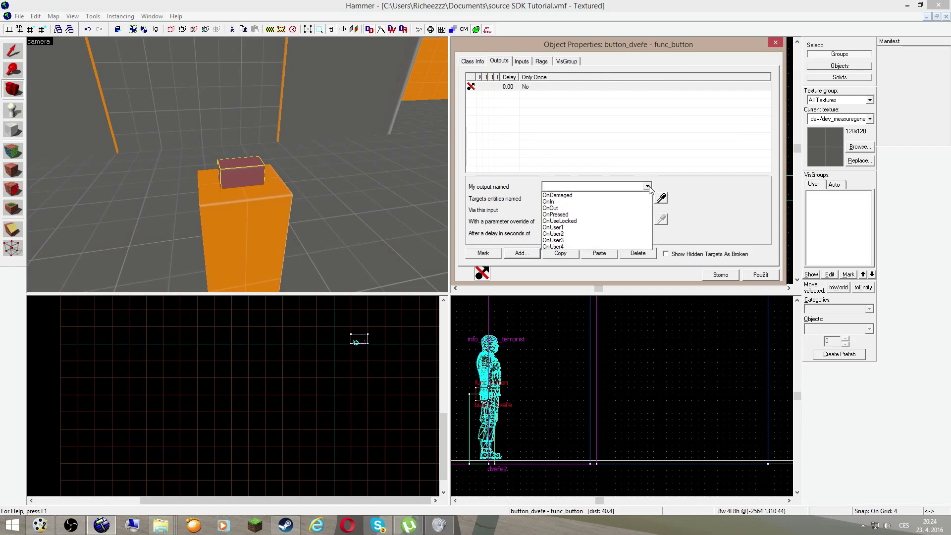
left_click(648, 187)
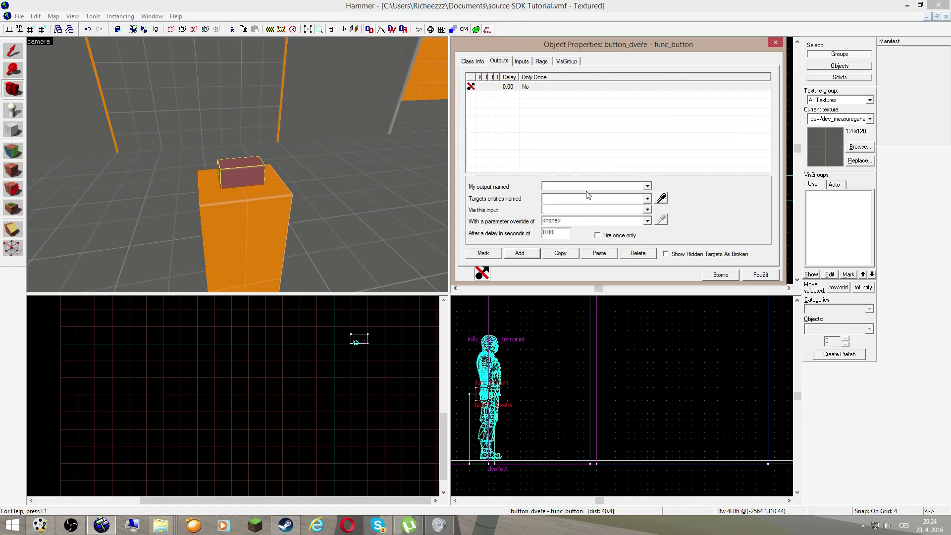
left_click(647, 199)
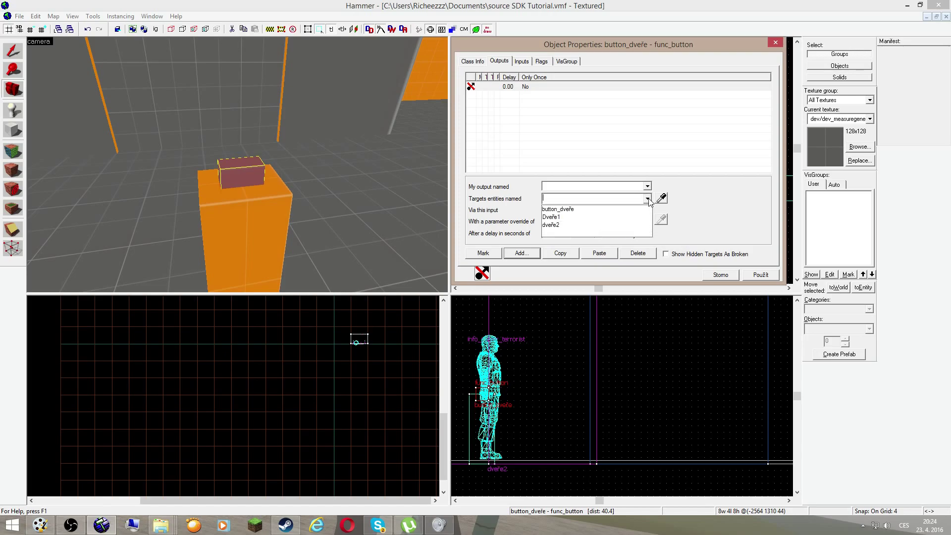
left_click(647, 199)
left_click(648, 210)
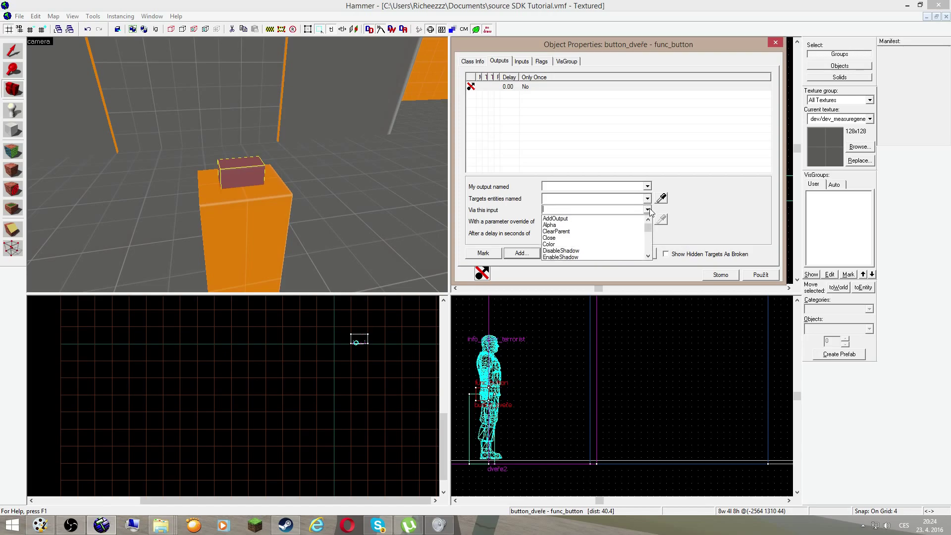
left_click(649, 210)
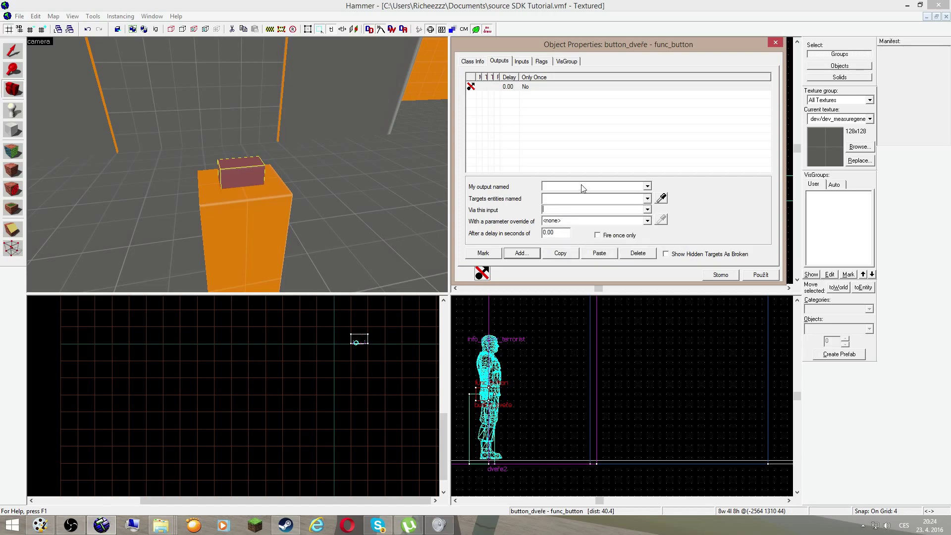
left_click(484, 87)
left_click(647, 187)
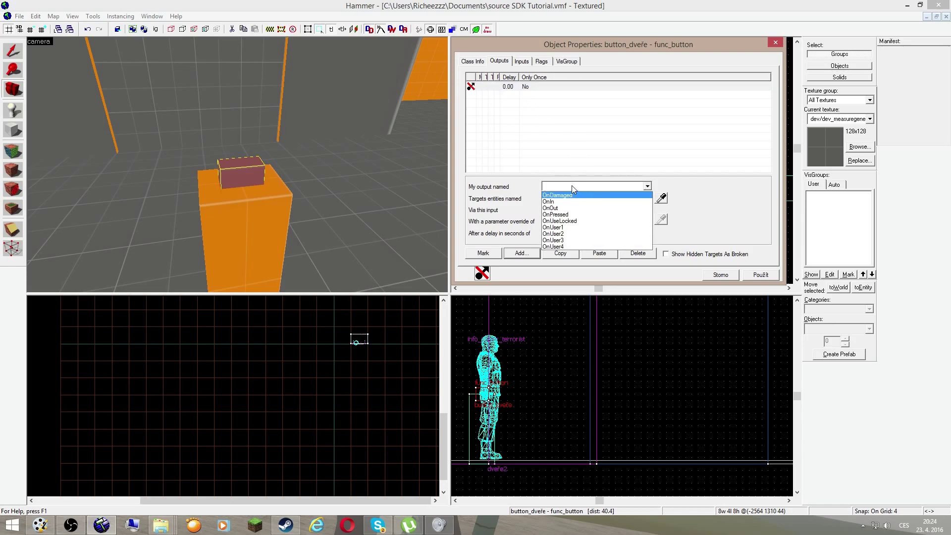
type("bu")
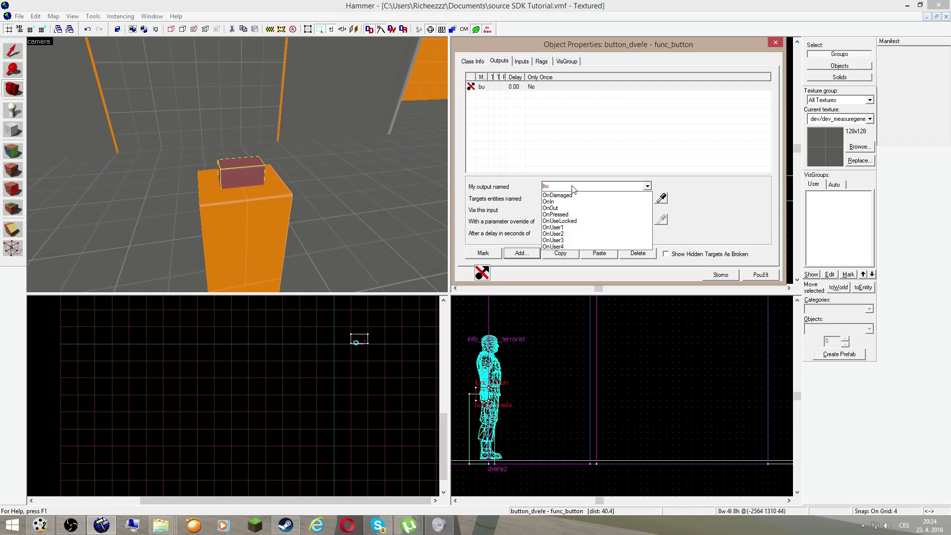
left_click(495, 76)
left_click_drag(487, 76, 559, 80)
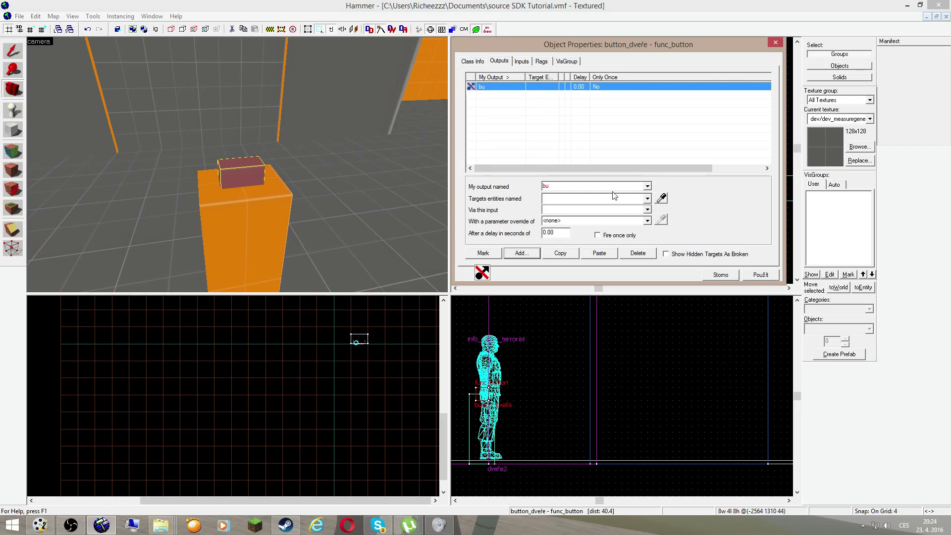
left_click(612, 187)
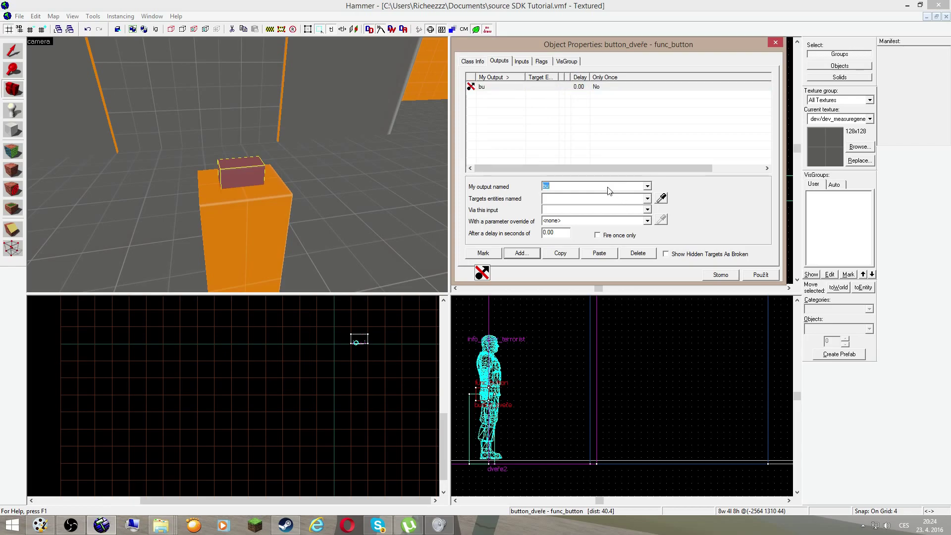
Step: Re-enter func_button as the class of button_dveře and return to its outputs
left_click(475, 62)
scroll(538, 125, "up", 10)
scroll(514, 102, "down", 4)
type("func_b")
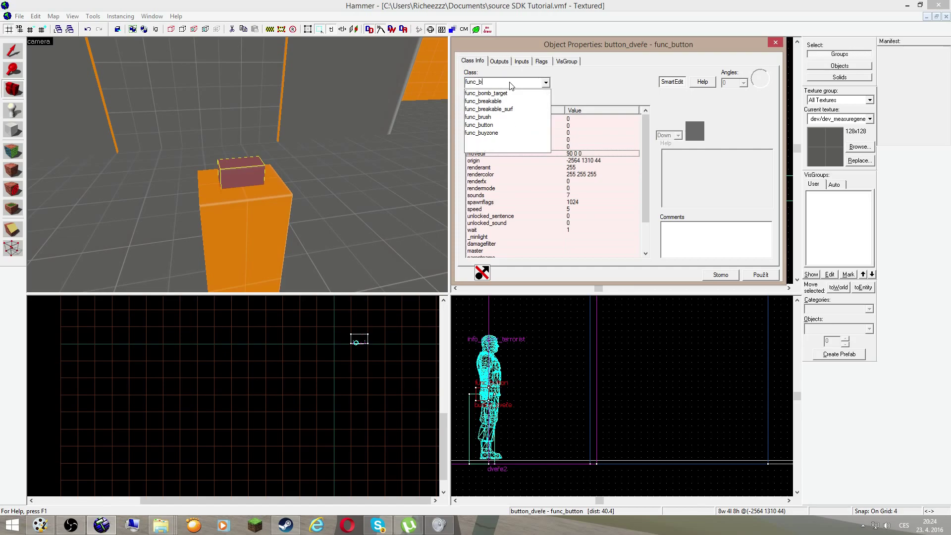
type("utton")
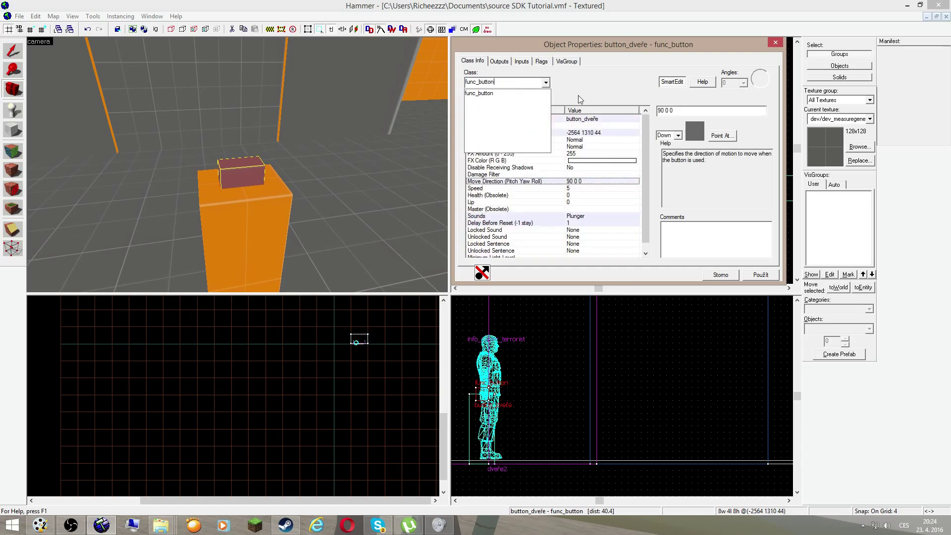
key("Return")
left_click(574, 119)
left_click(498, 61)
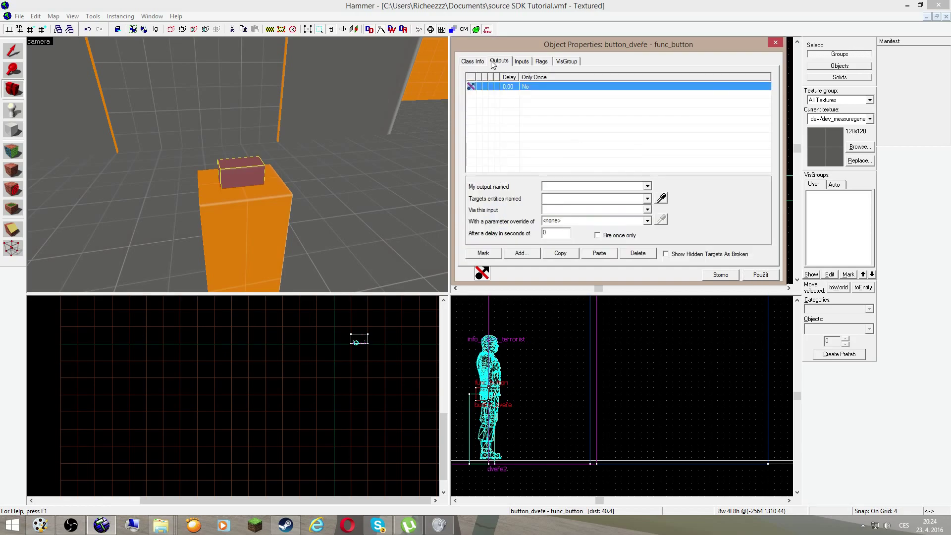
Step: Set the new output to OnPressed with button_dveře as the target entity
left_click(646, 186)
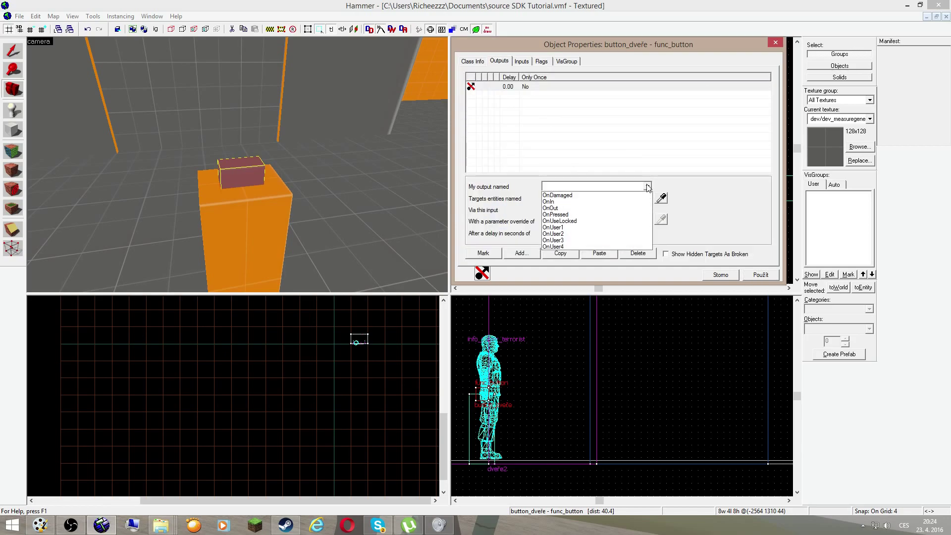
left_click(607, 214)
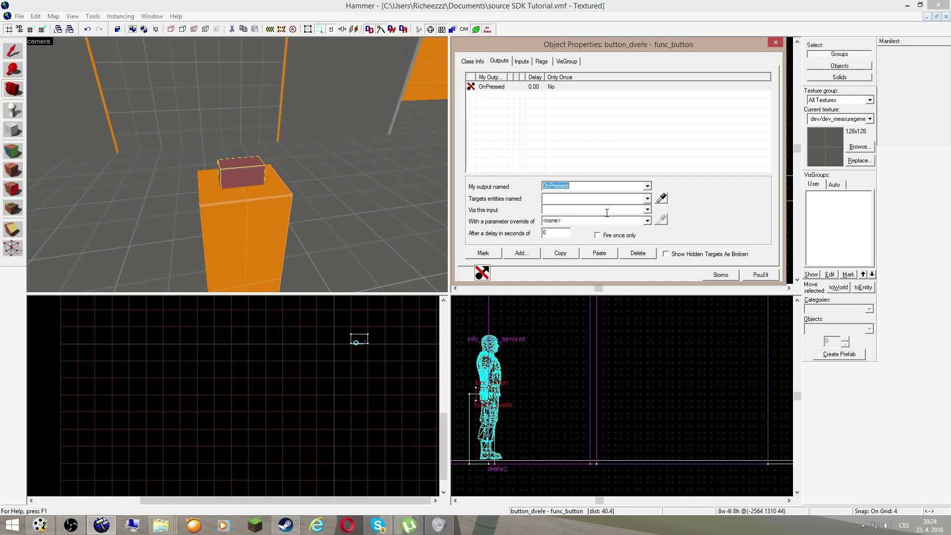
left_click(647, 198)
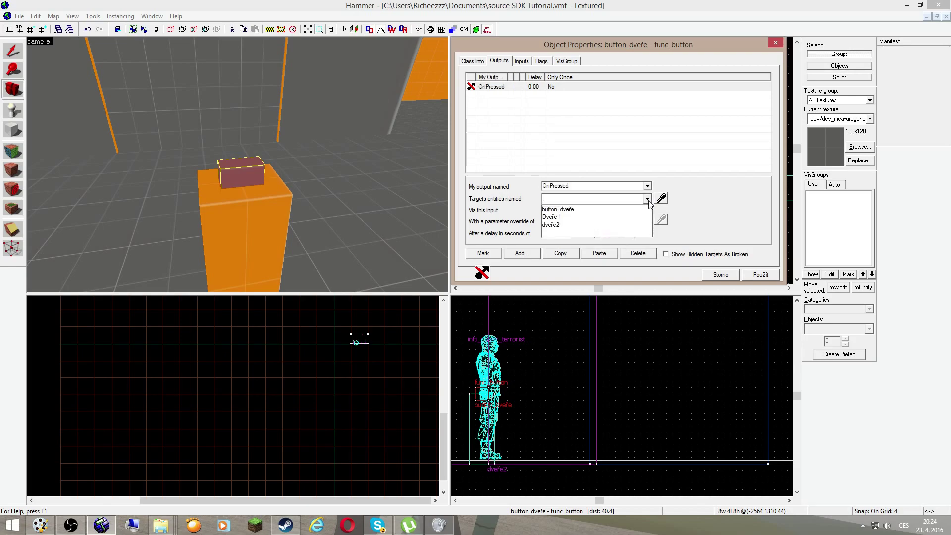
left_click(609, 208)
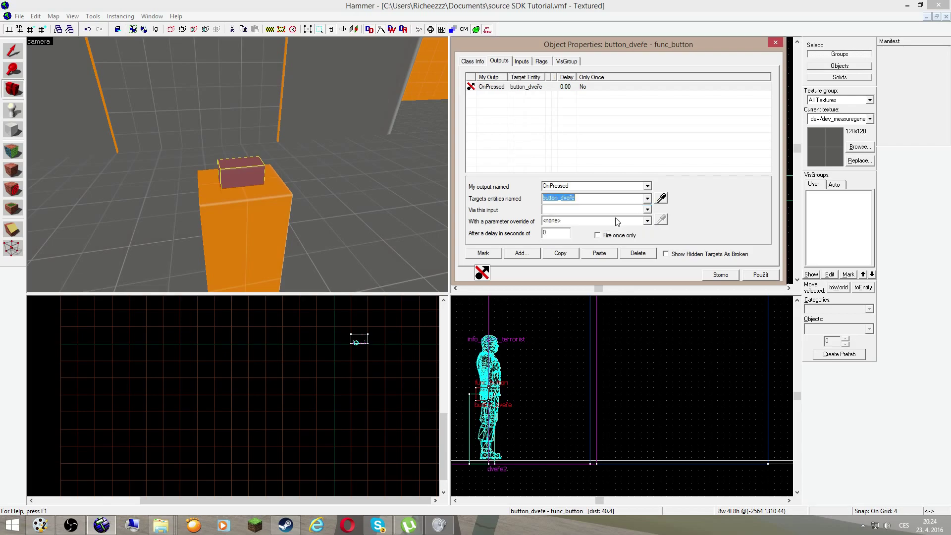
left_click(647, 210)
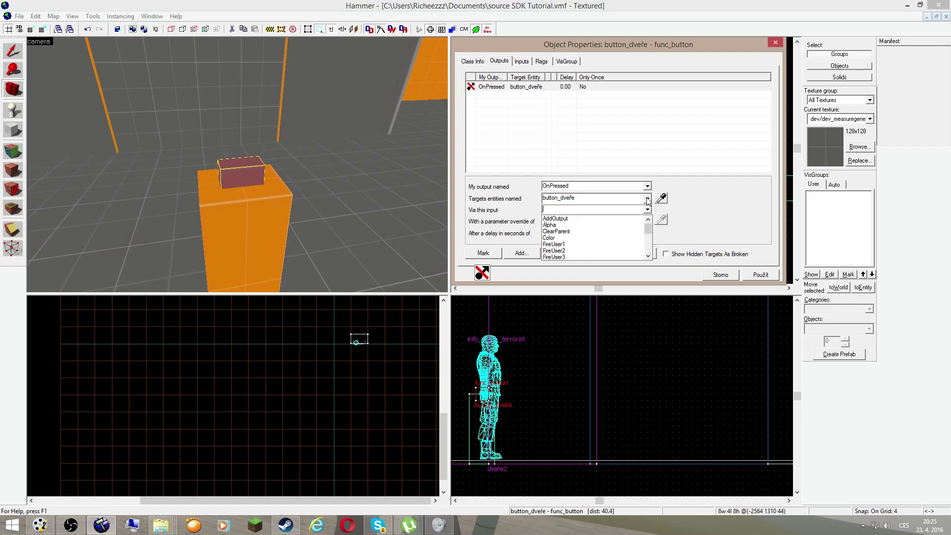
left_click(647, 200)
left_click(647, 200)
left_click(638, 208)
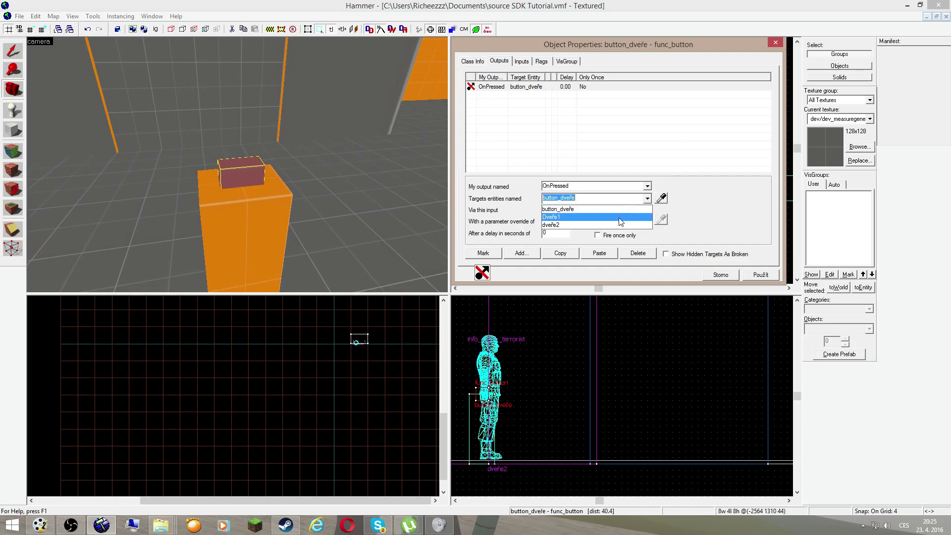
Step: Select the left func_door panel behind the pedestal, name it left and apply the properties
left_click(229, 68)
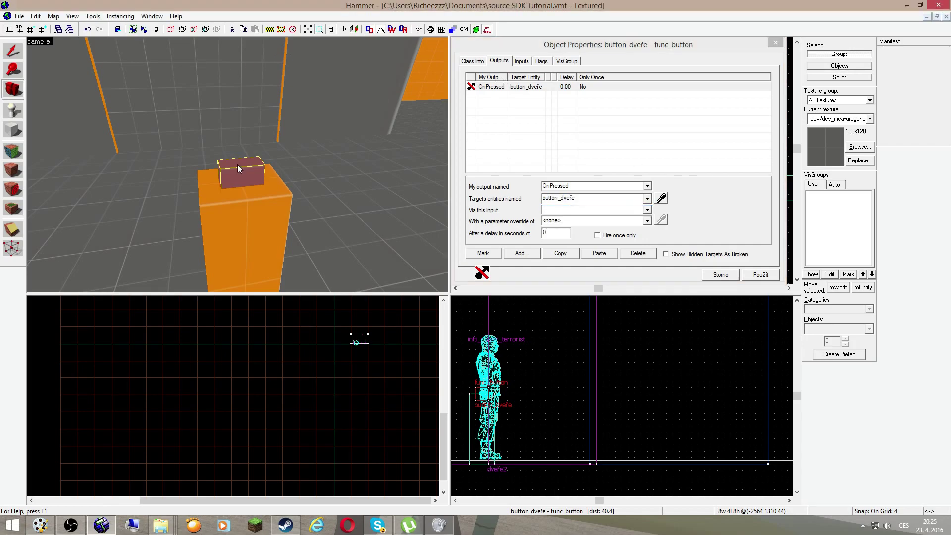
left_click(15, 56)
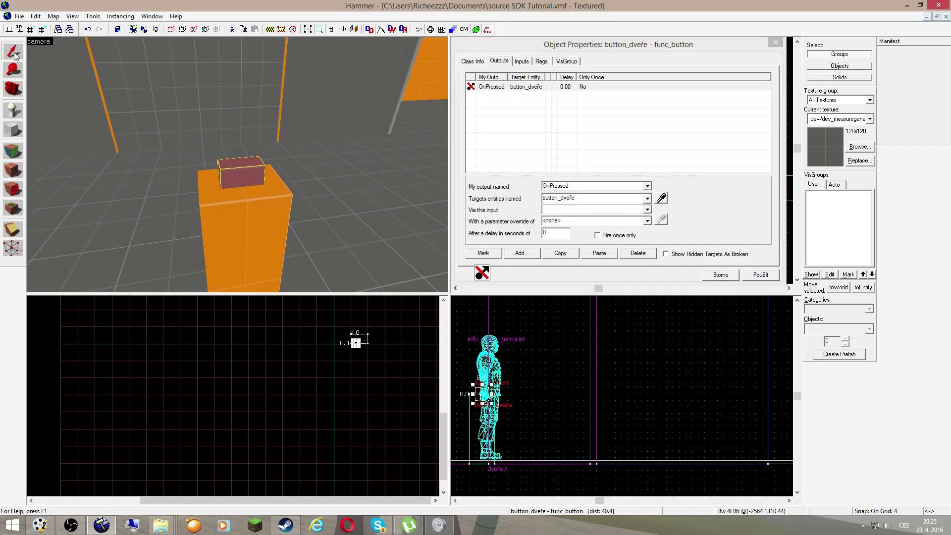
left_click(154, 71)
left_click(472, 61)
type("left")
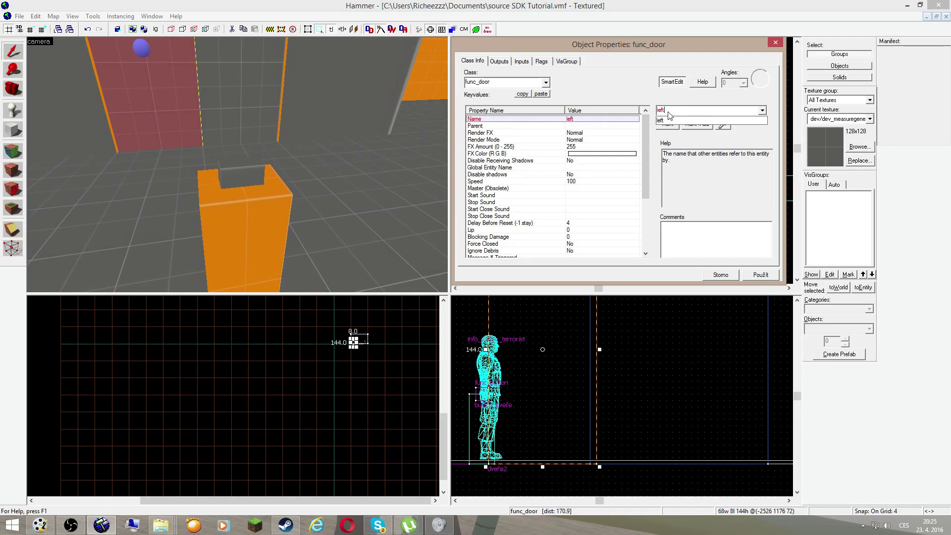
left_click(767, 276)
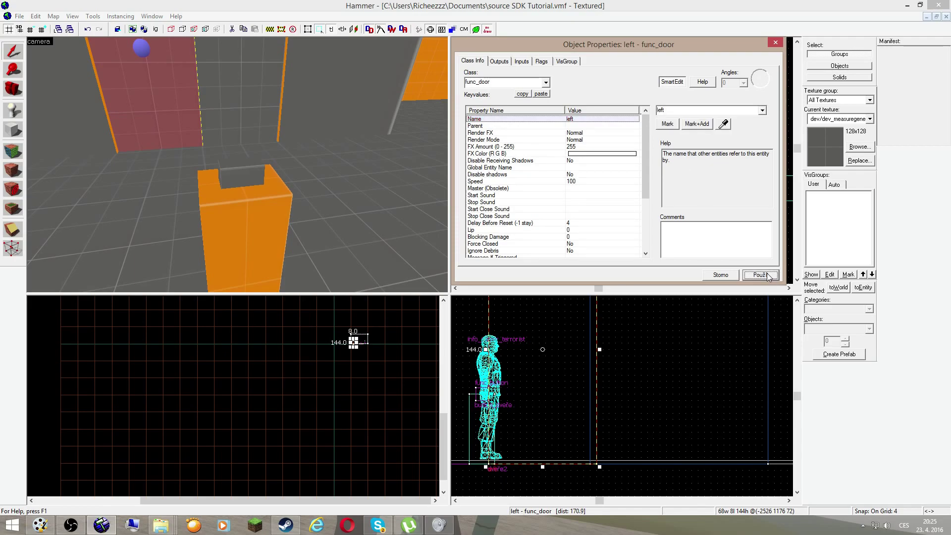
Step: Turn the solid panel beside the left door into an entity of class func_door and apply it
left_click(247, 58)
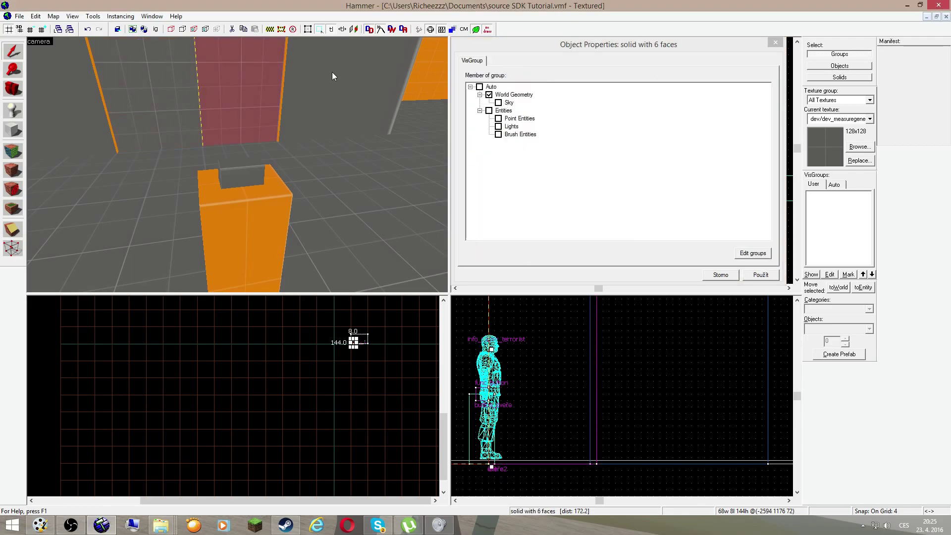
key("ctrl+t")
double_click(480, 82)
type("door")
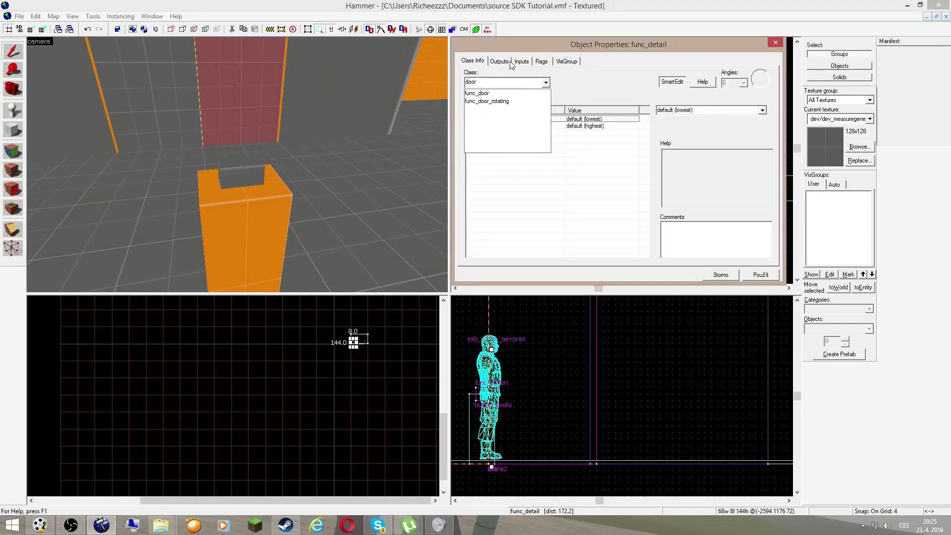
left_click(498, 93)
left_click(760, 274)
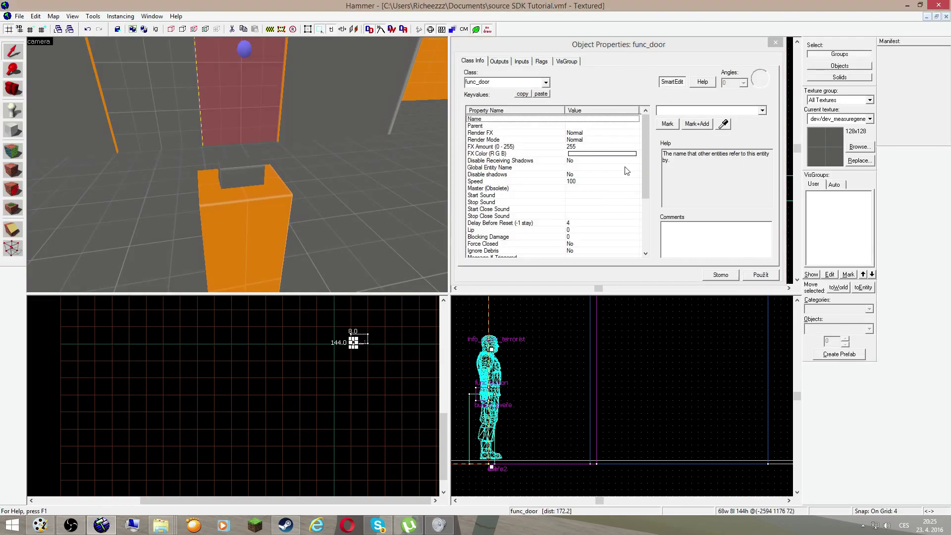
Step: Turn the new right func_door panel's Move Direction (Pitch Yaw Roll) outward, away from the left panel, and apply it
left_click_drag(647, 167, 647, 218)
left_click(592, 237)
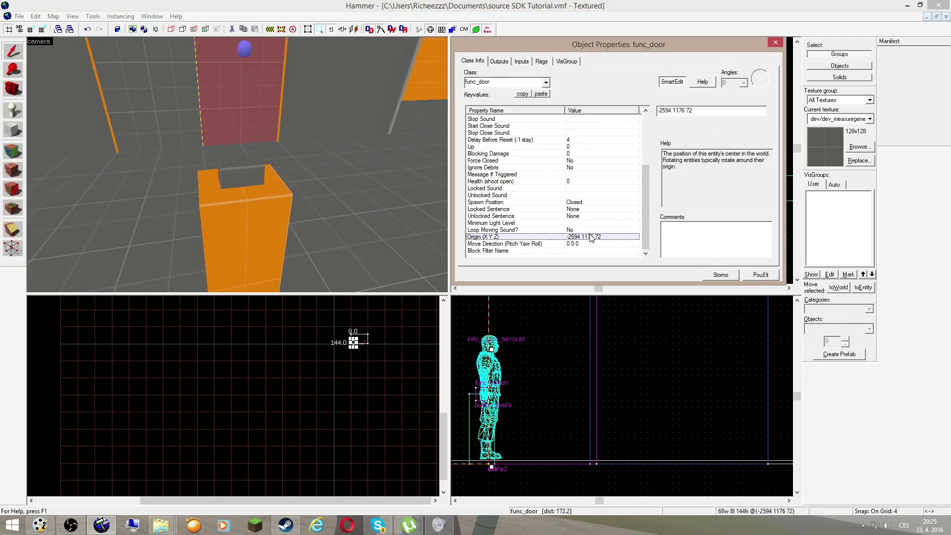
left_click(589, 243)
left_click_drag(677, 44, 594, 252)
scroll(644, 170, "down", 10)
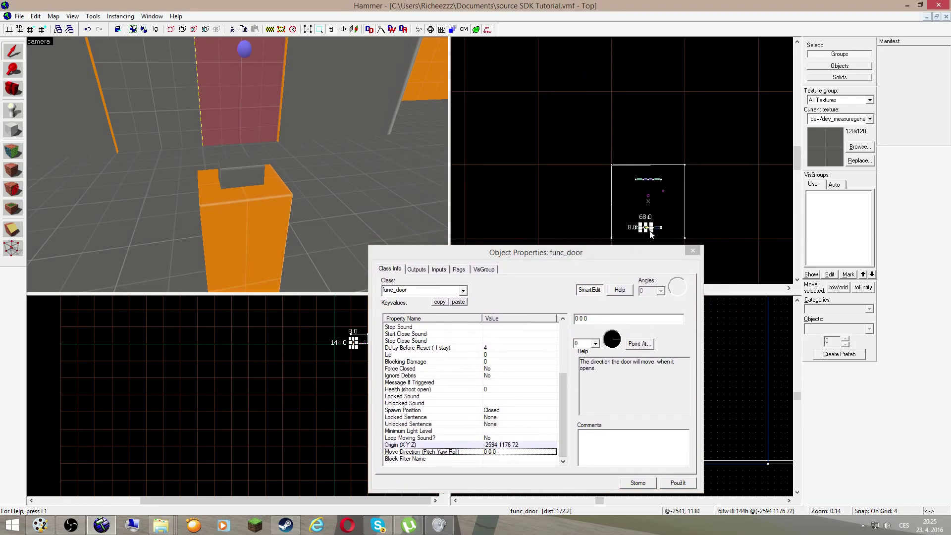
left_click_drag(612, 342, 597, 341)
left_click(677, 482)
Step: Name the right func_door panel behind the pedestal right and apply the properties
left_click(194, 65)
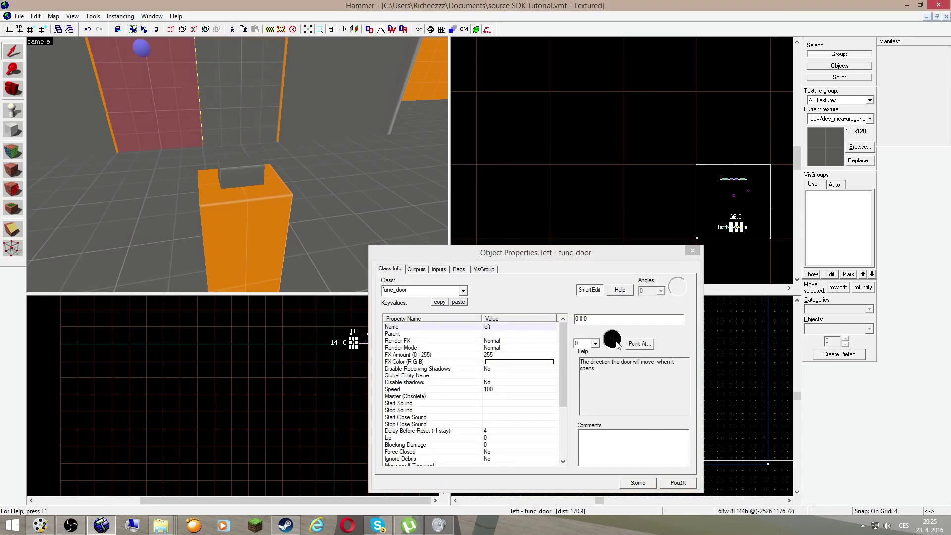
left_click(693, 250)
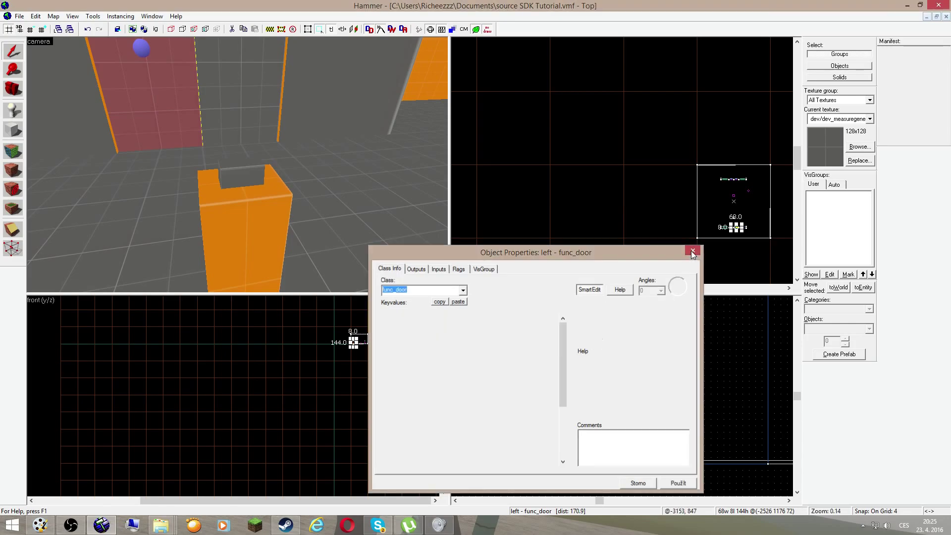
key("z")
key("s")
key("z")
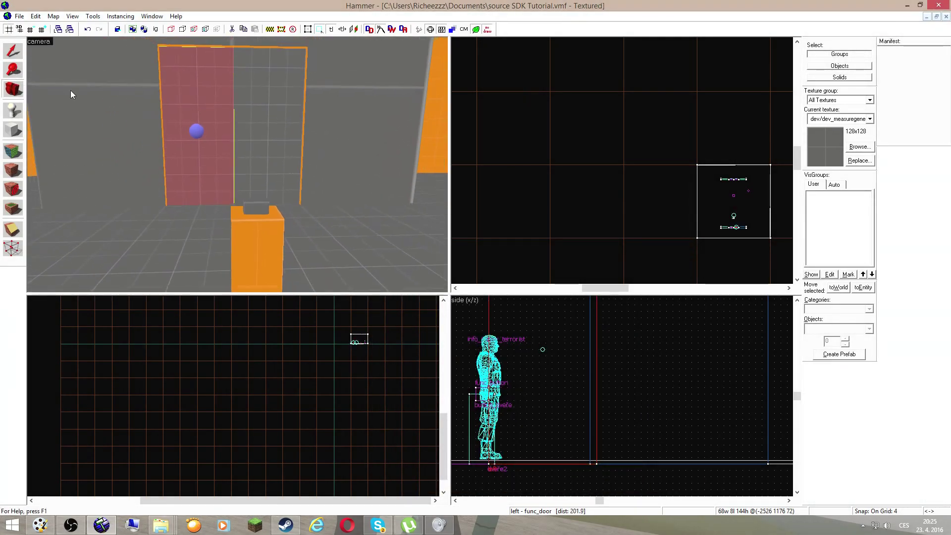
key("alt+Return")
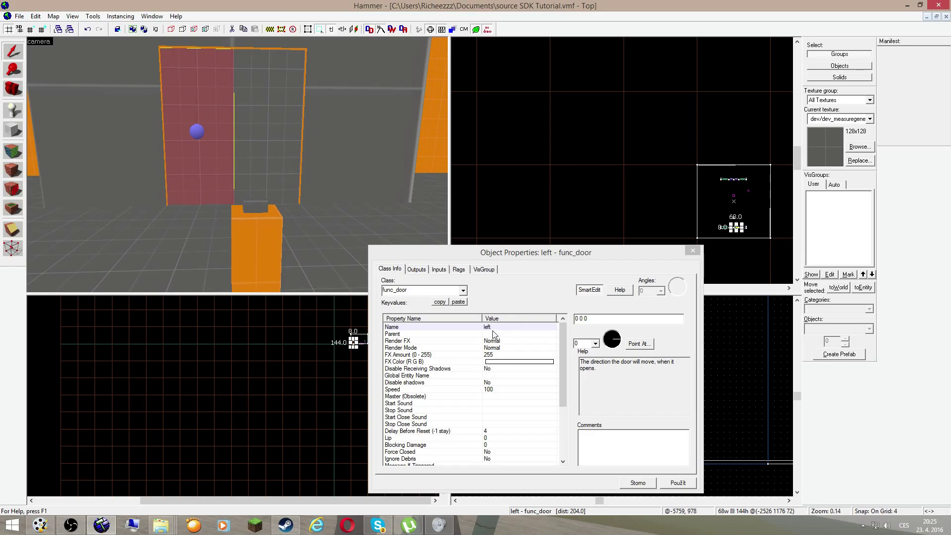
left_click(275, 120)
left_click(496, 327)
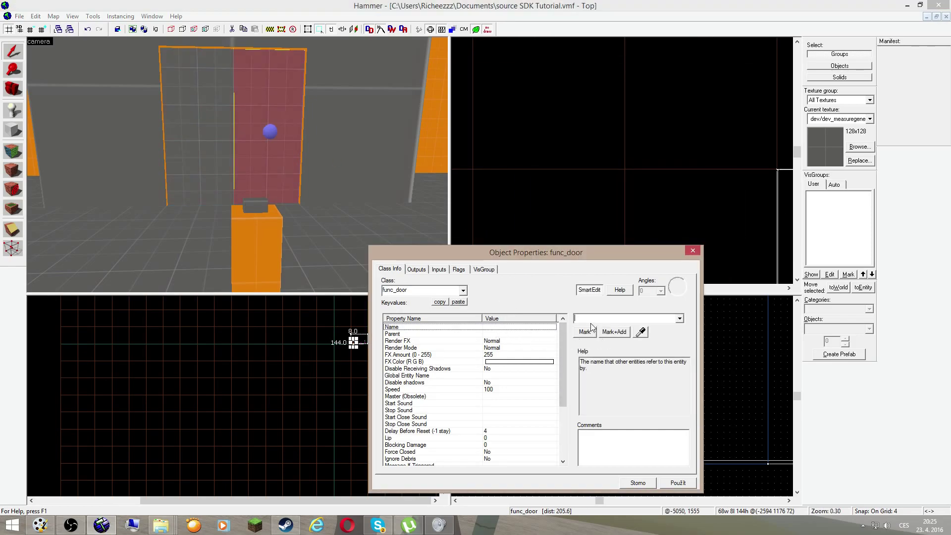
left_click(593, 319)
type("right")
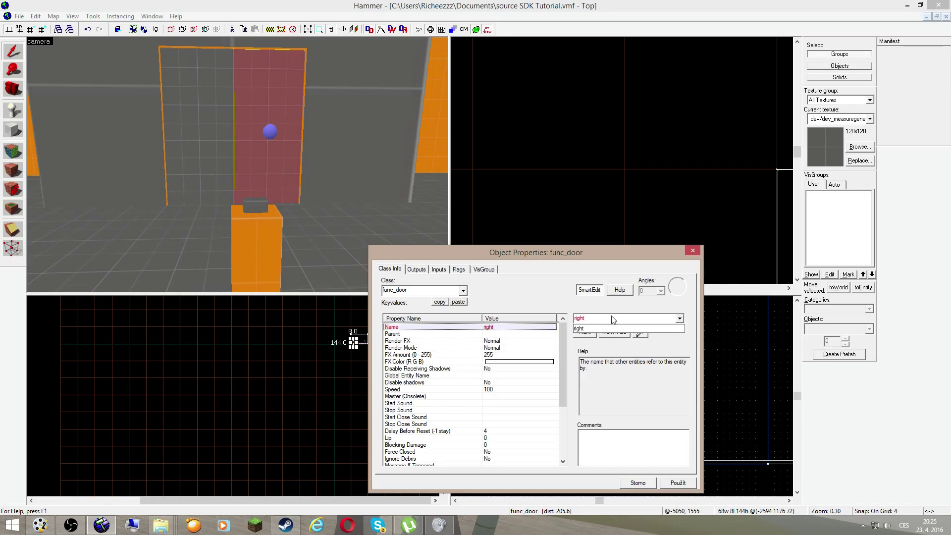
left_click(676, 483)
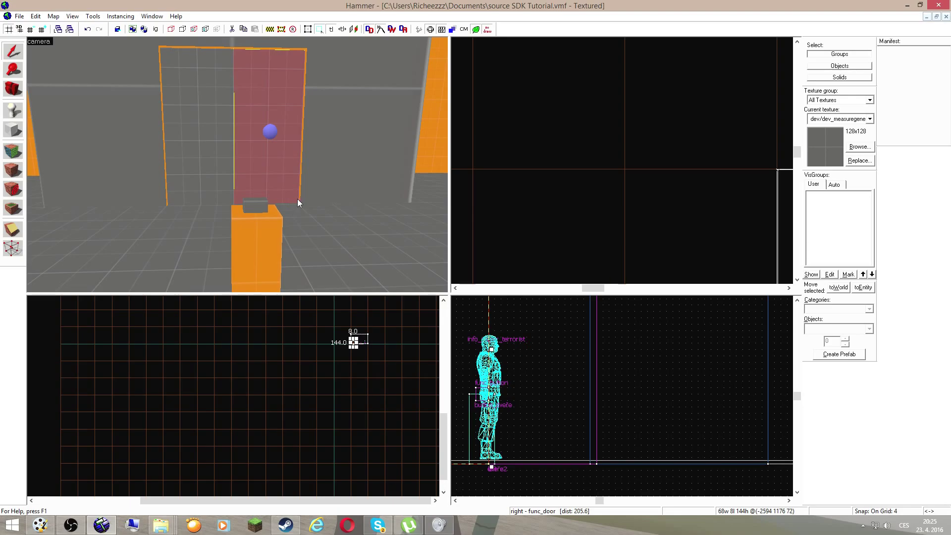
Step: Retarget the button_dveře func_button's OnPressed output to the left entity with the Open input and apply it
double_click(248, 198)
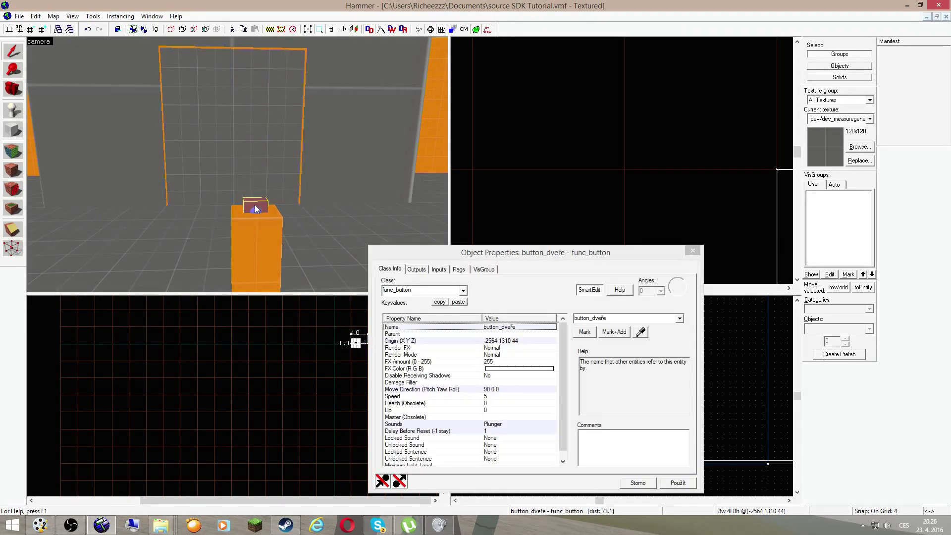
left_click(419, 269)
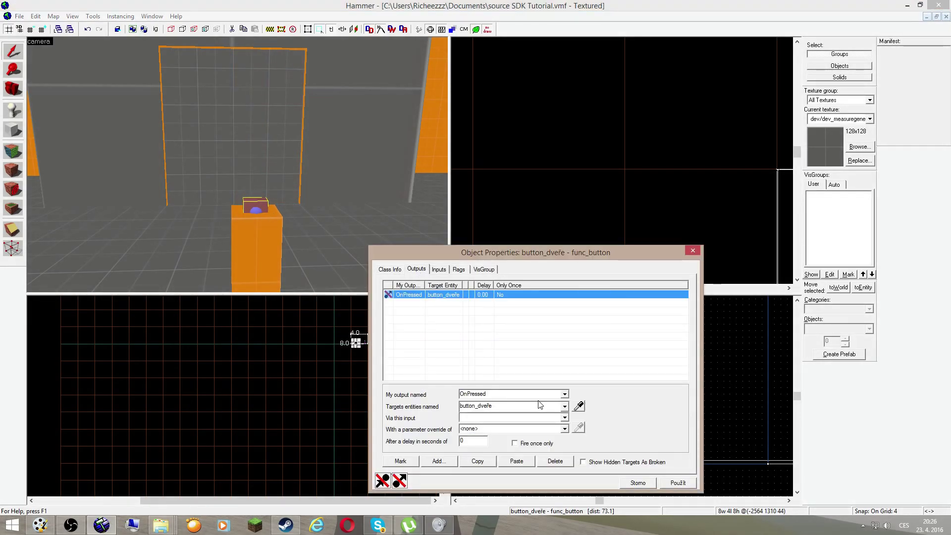
left_click(564, 406)
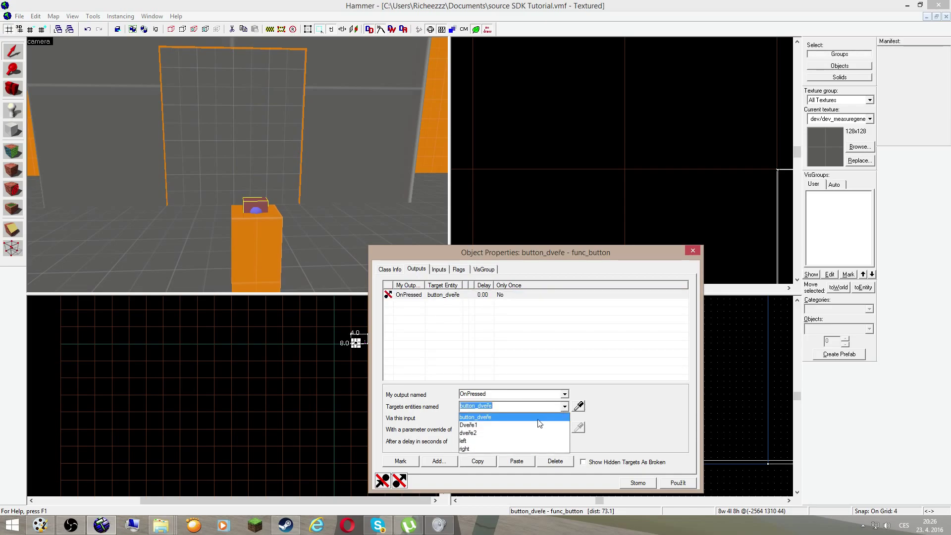
left_click(508, 441)
left_click(564, 418)
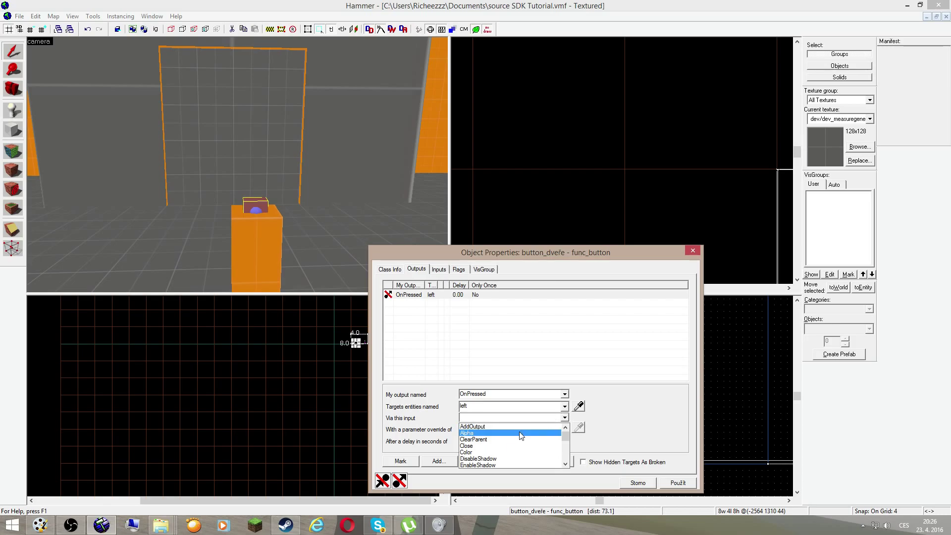
scroll(525, 436, "down", 3)
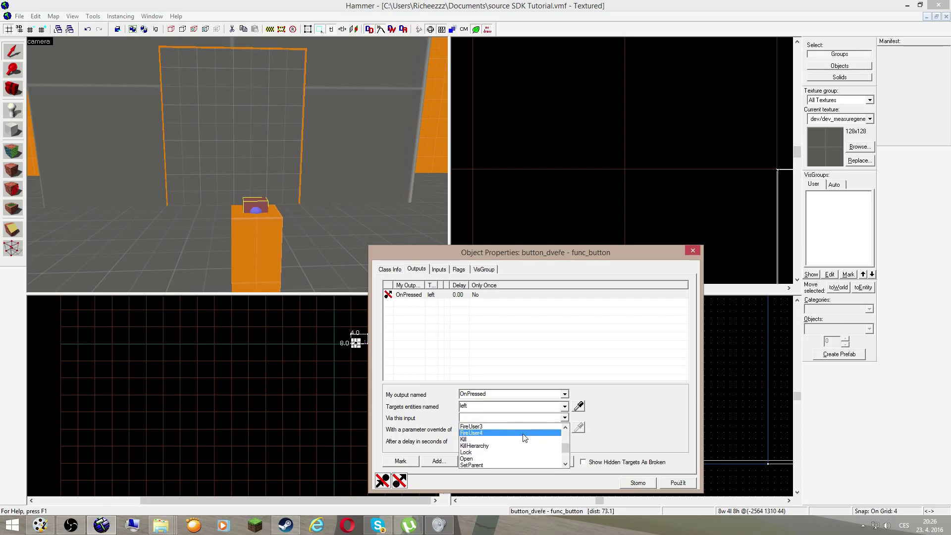
left_click(495, 459)
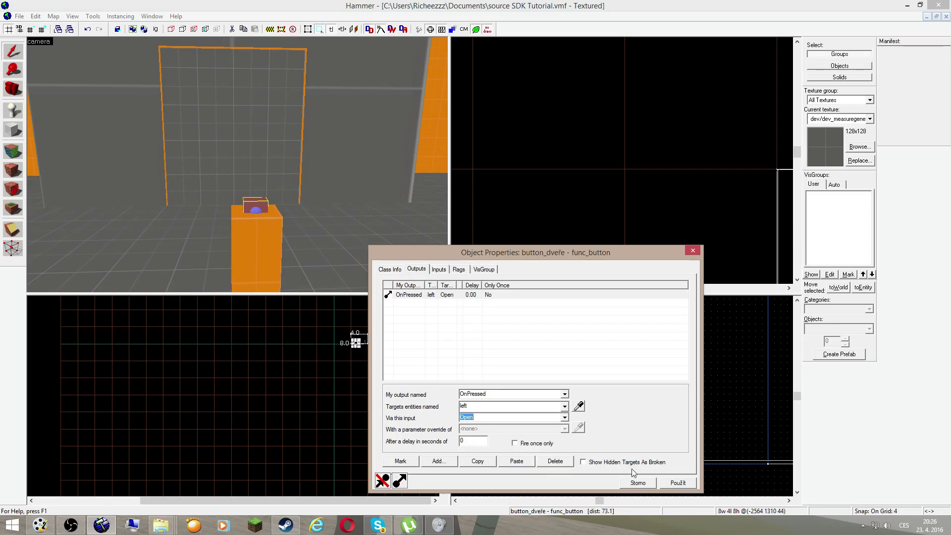
left_click(676, 482)
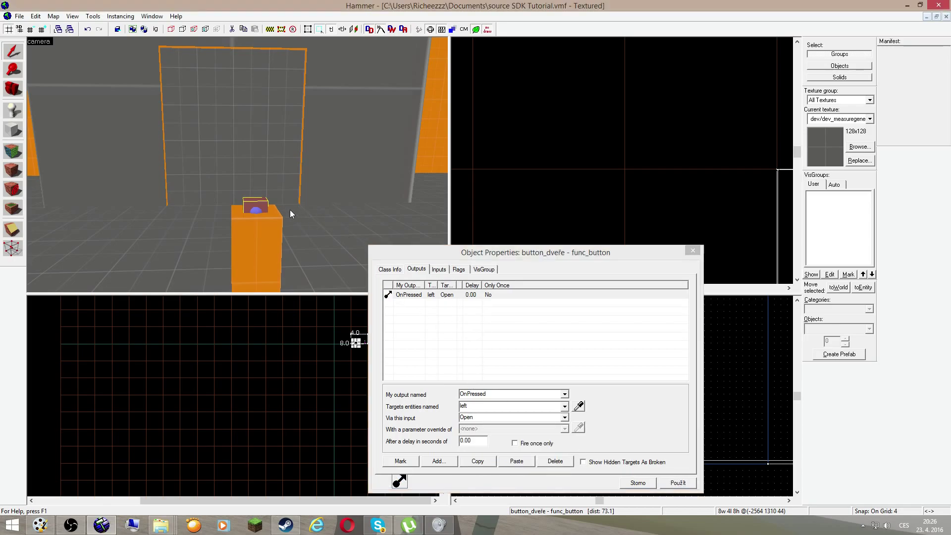
left_click(477, 436)
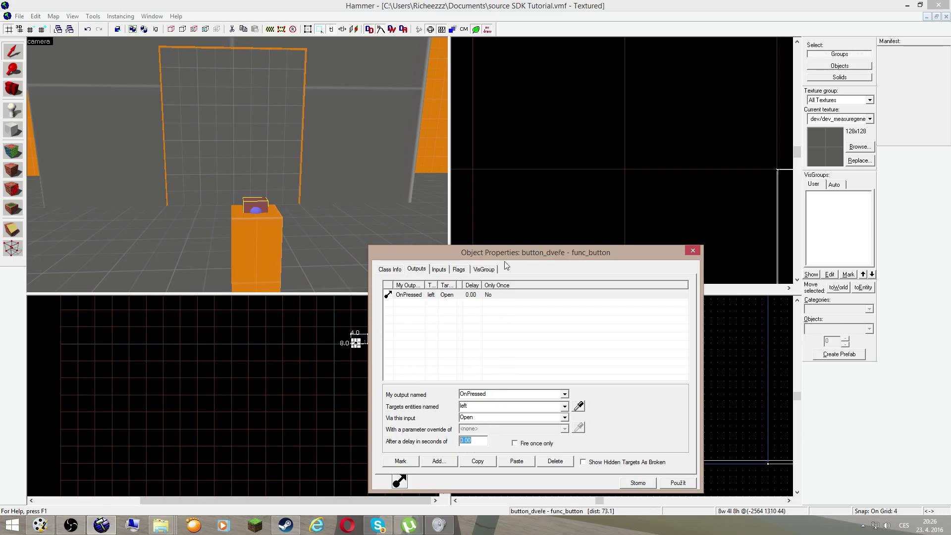
left_click(288, 172)
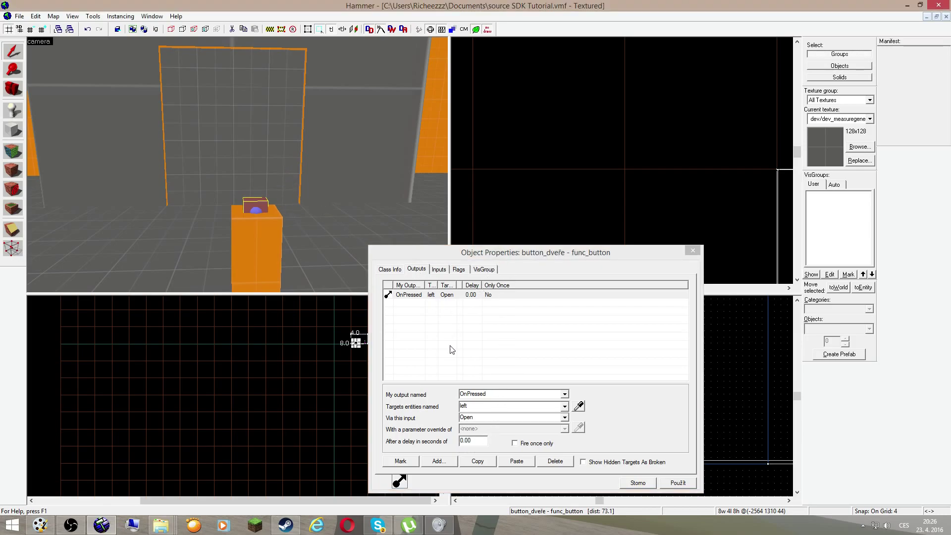
Step: Add a second OnPressed output to the button targeting the right entity with the Open input, apply it and close the properties
left_click(448, 462)
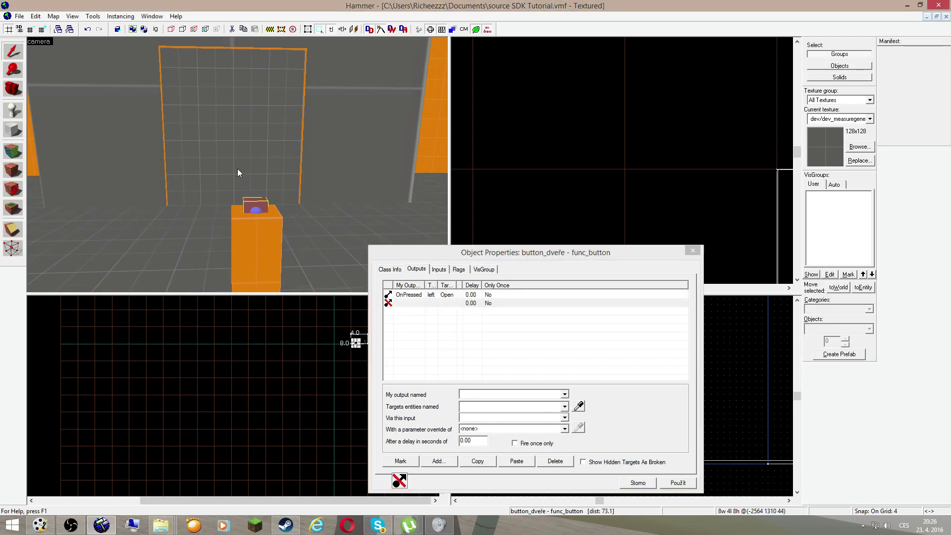
left_click(565, 395)
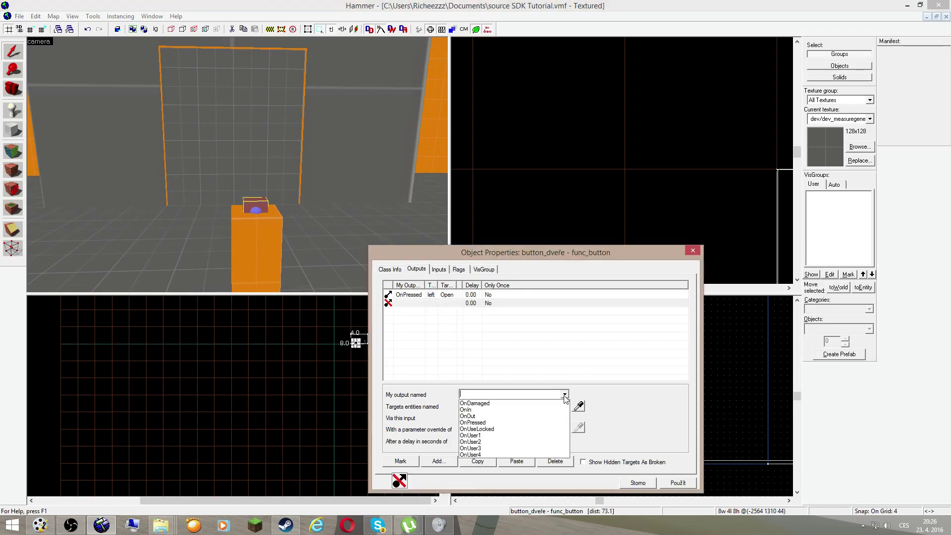
left_click(518, 423)
left_click(564, 407)
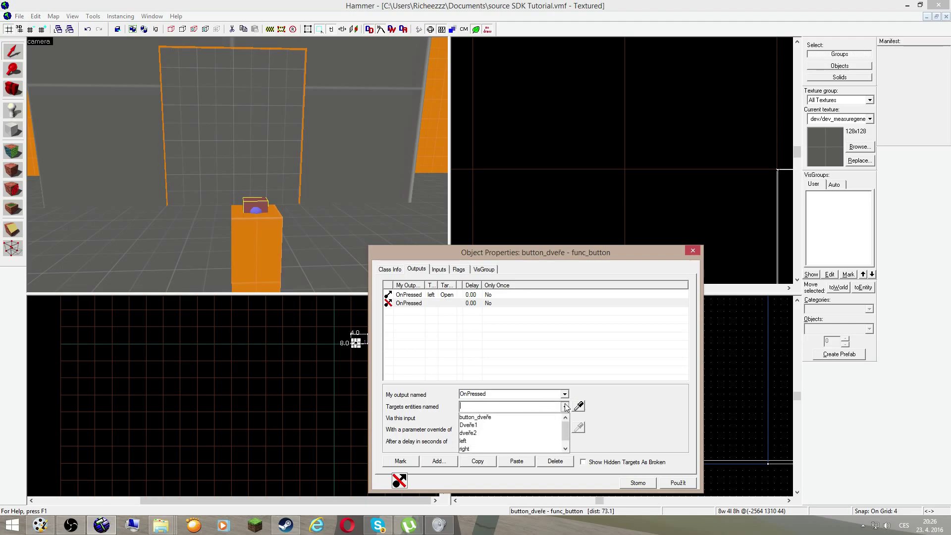
left_click(515, 449)
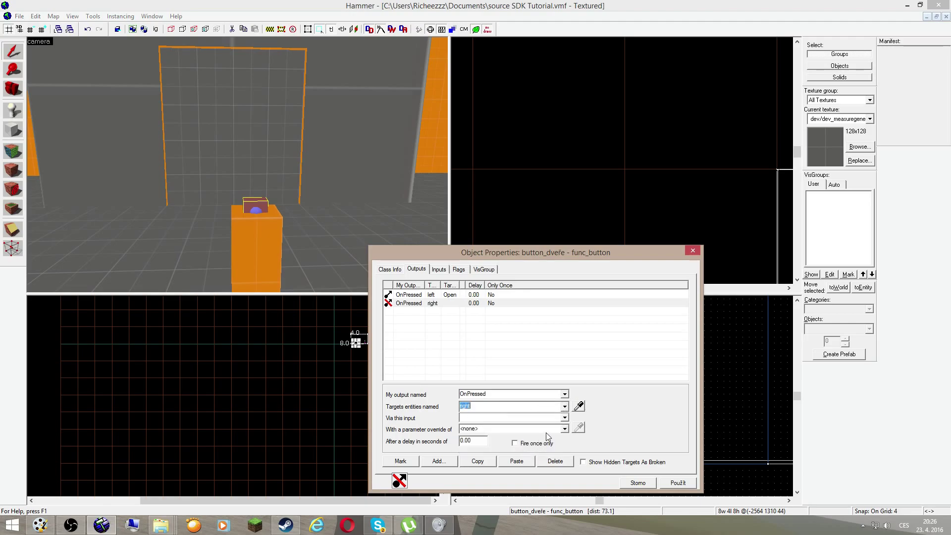
left_click(564, 417)
scroll(504, 446, "down", 3)
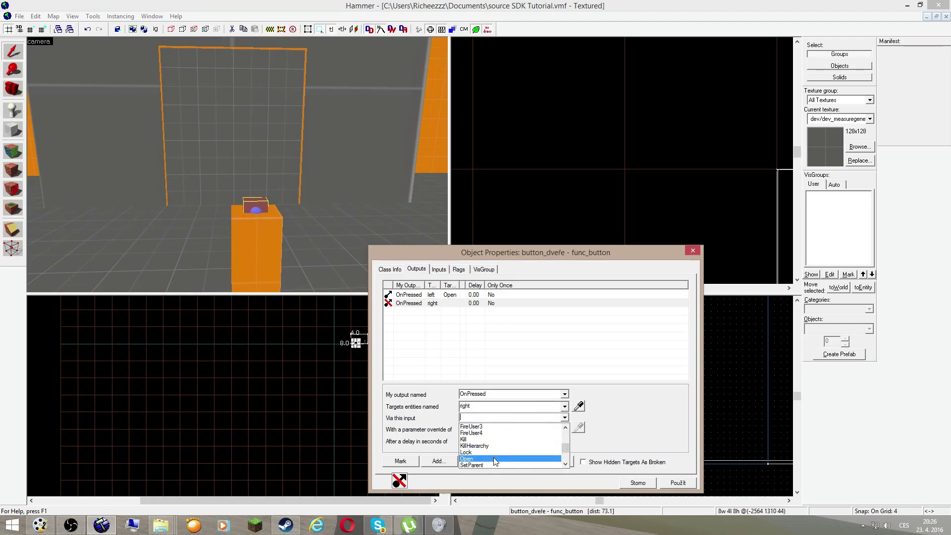
left_click(500, 458)
left_click(676, 484)
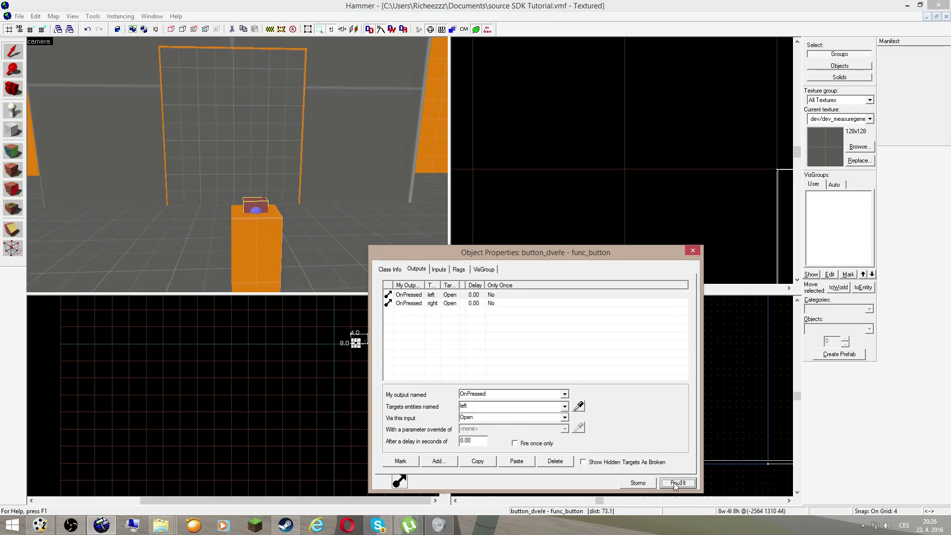
left_click(644, 485)
Step: Examine the sliding door wall, the button pedestal and the surrounding room in the 3D view
left_click(13, 89)
left_click_drag(105, 89, 237, 163)
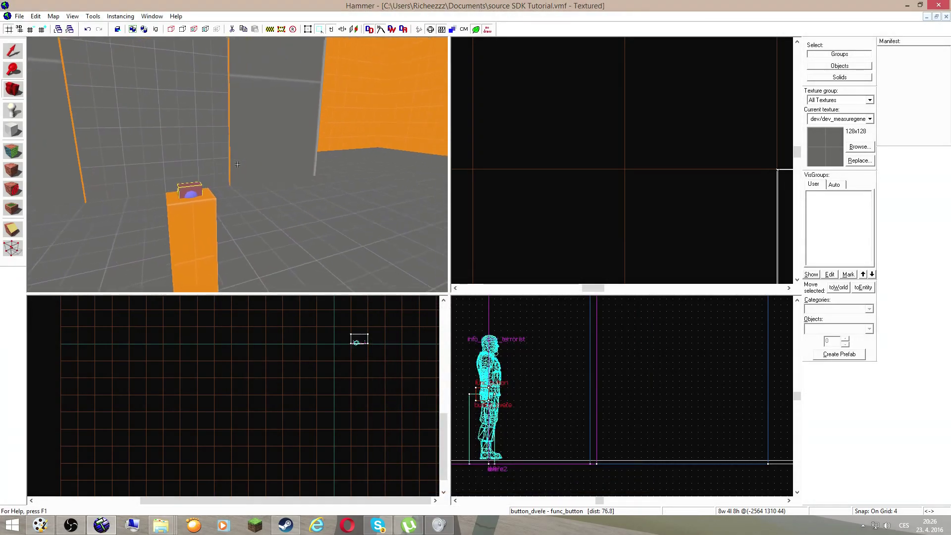
key("s")
key("a")
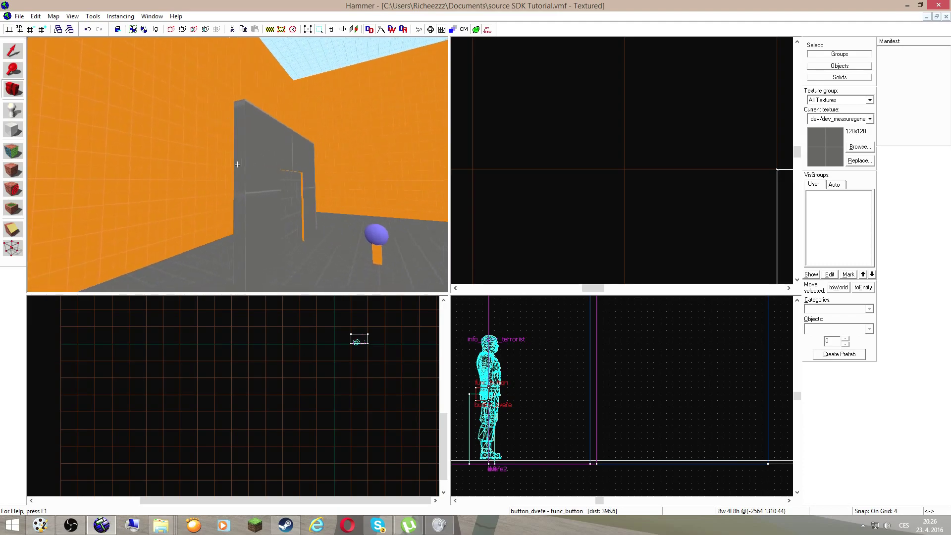
key("s")
key("s")
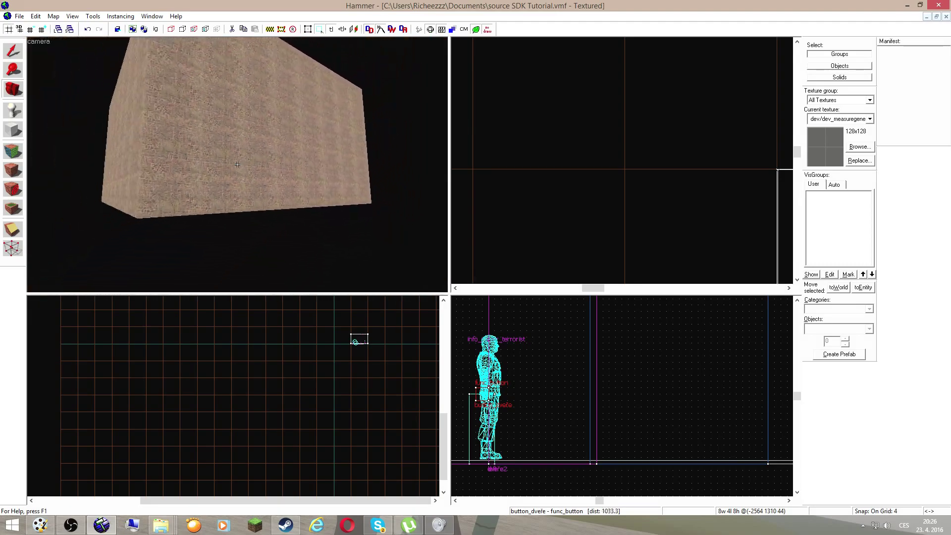
key("w")
key("w")
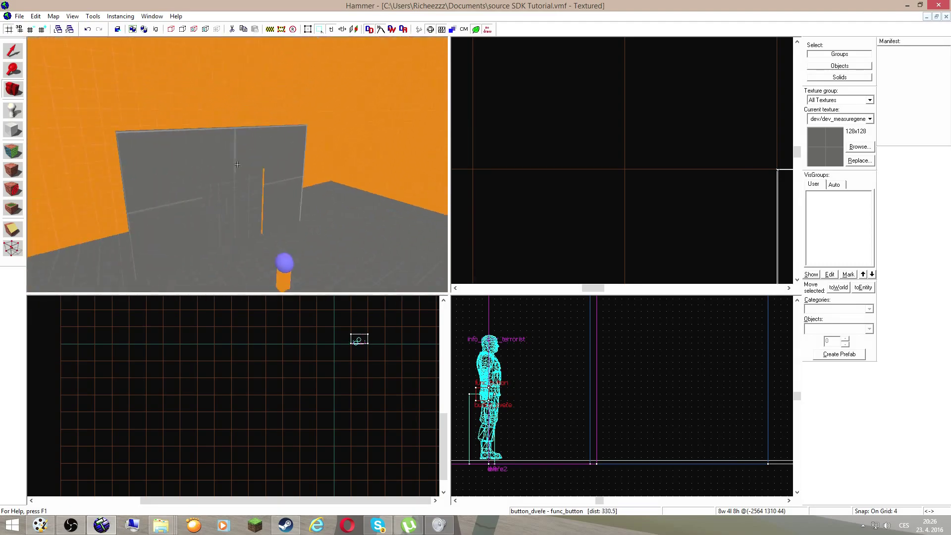
key("d")
key("w")
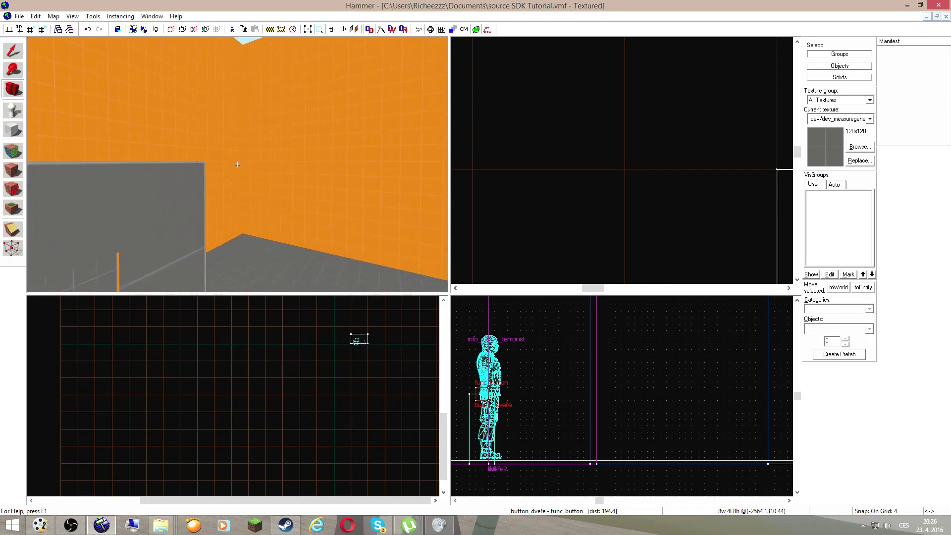
key("w")
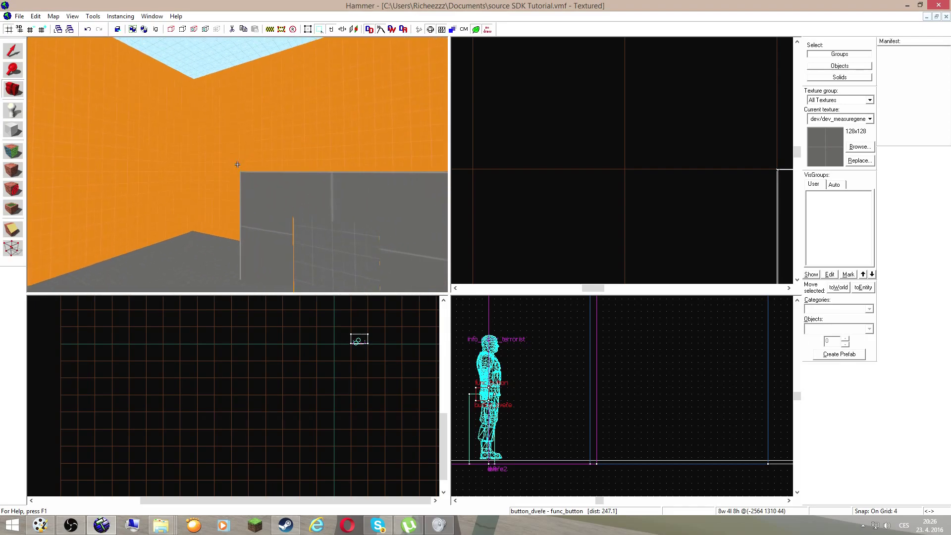
key("s")
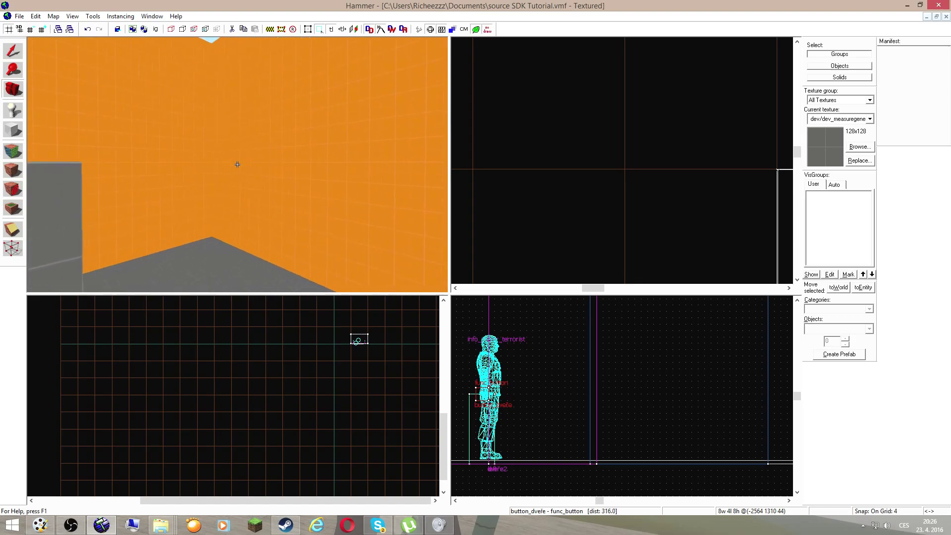
Step: Apply the tools/toolsnodraw texture to the outer brick walls at one corner of the room and to its underside
key("s")
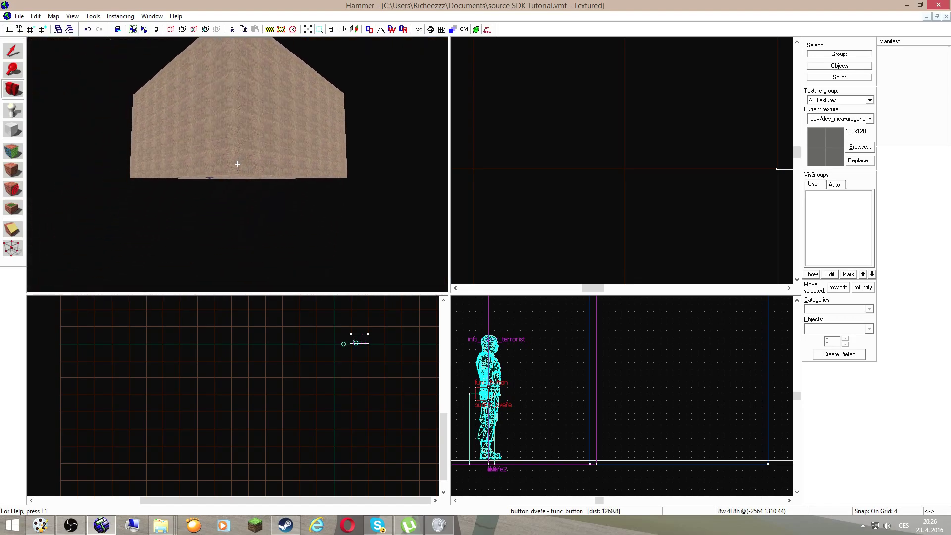
key("s")
key("z")
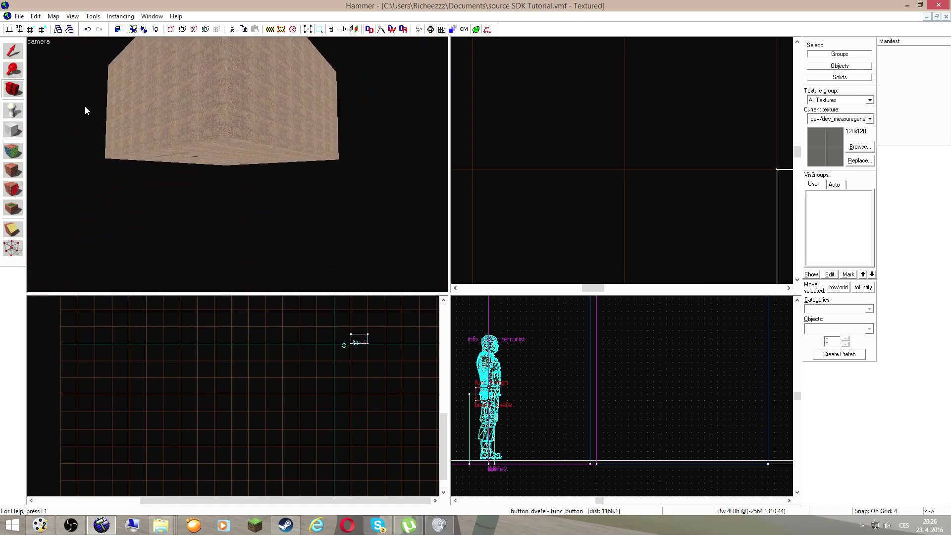
left_click(13, 149)
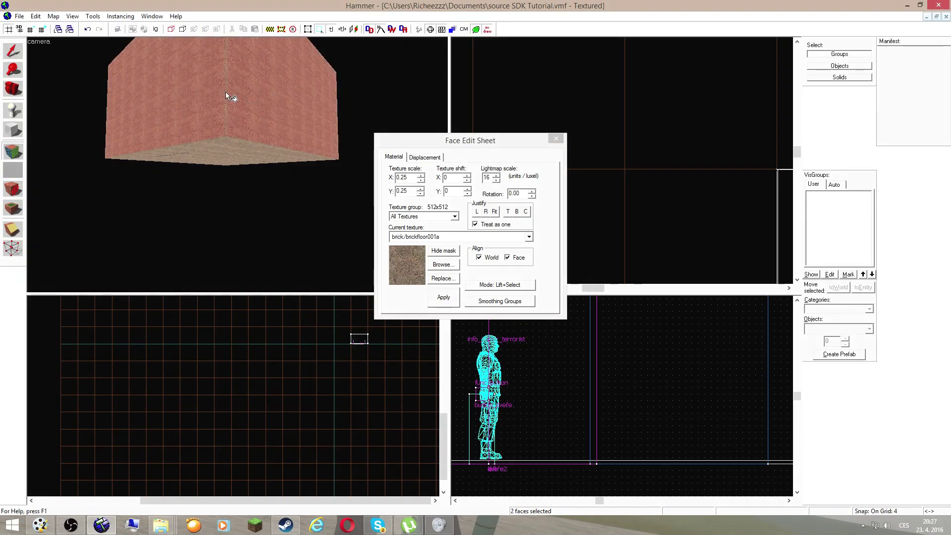
left_click(233, 148, "ctrl")
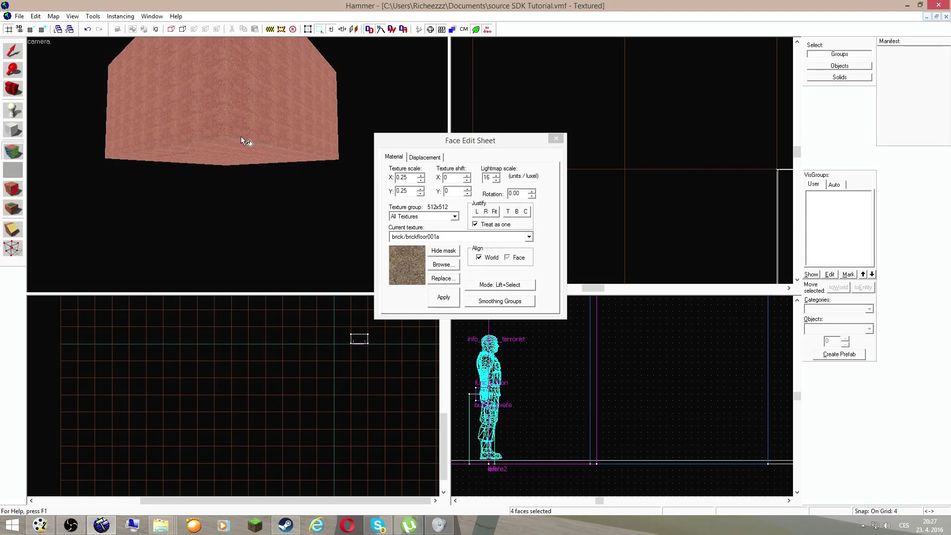
left_click(237, 141, "ctrl")
left_click(444, 264)
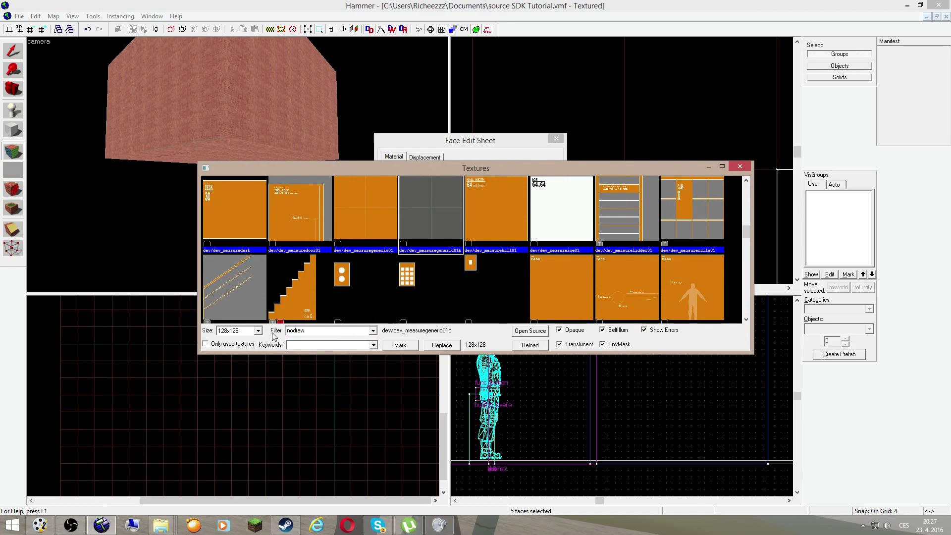
double_click(234, 213)
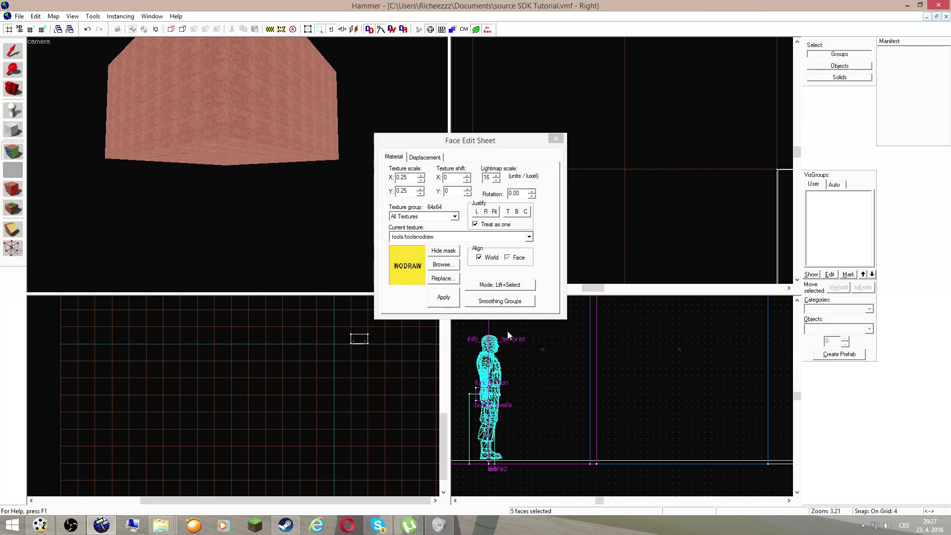
left_click(443, 297)
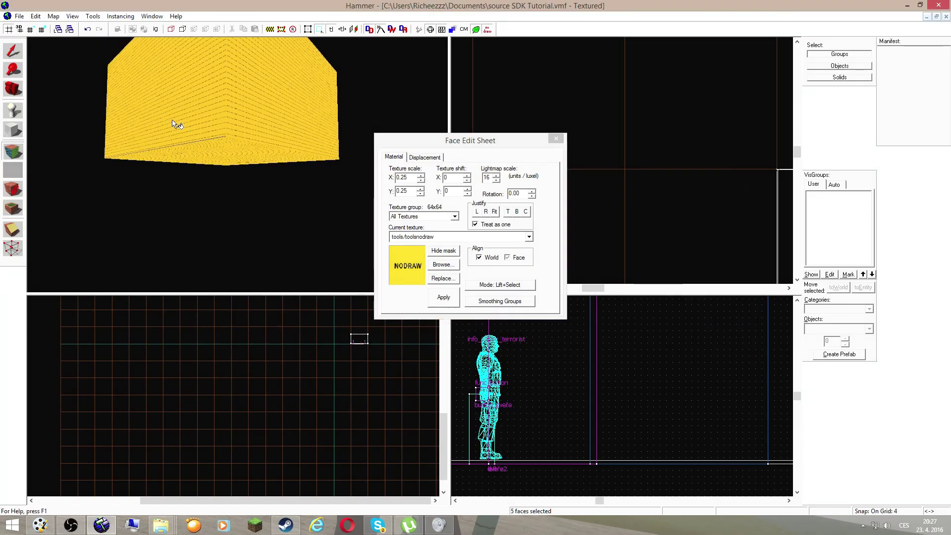
Step: Apply nodraw to the remaining outer brick walls on the opposite sides of the room
scroll(162, 119, "up", 5)
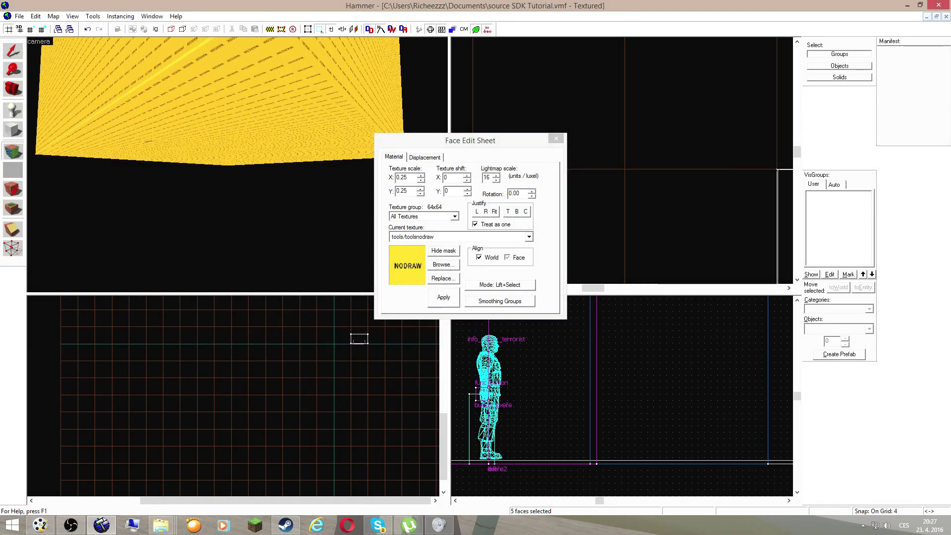
left_click(14, 89)
key("z")
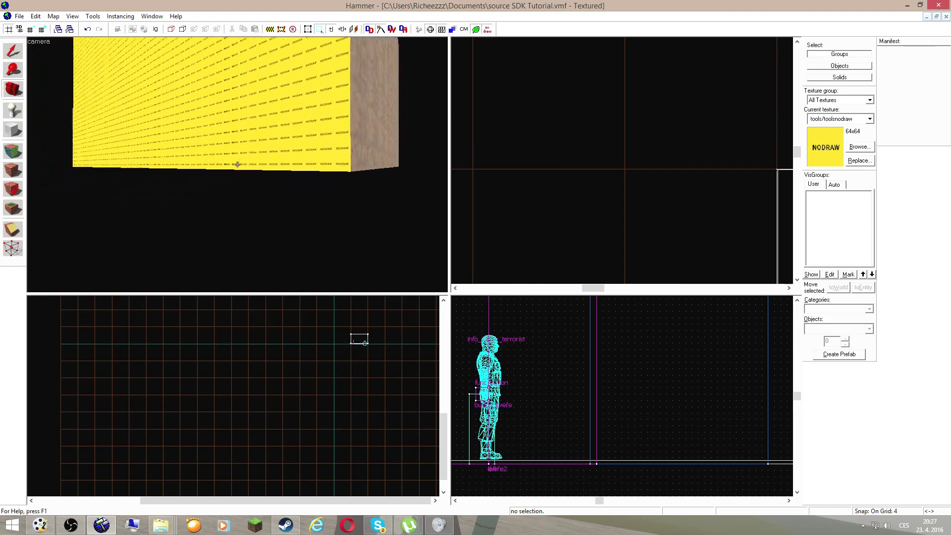
key("s")
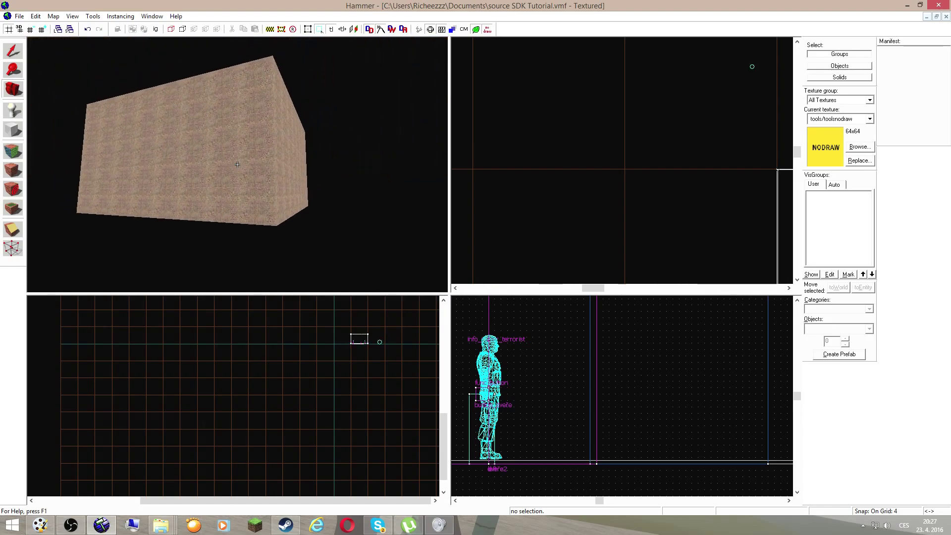
key("w")
key("z")
left_click(12, 150)
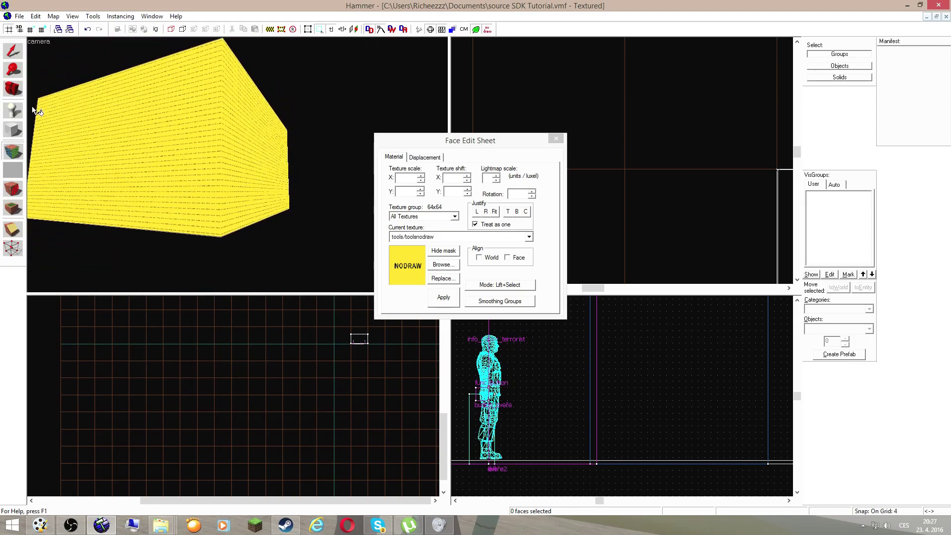
Step: Cover the thin brick strips along the bottom edges of the room's exterior with nodraw
left_click(13, 89)
key("z")
key("w")
key("z")
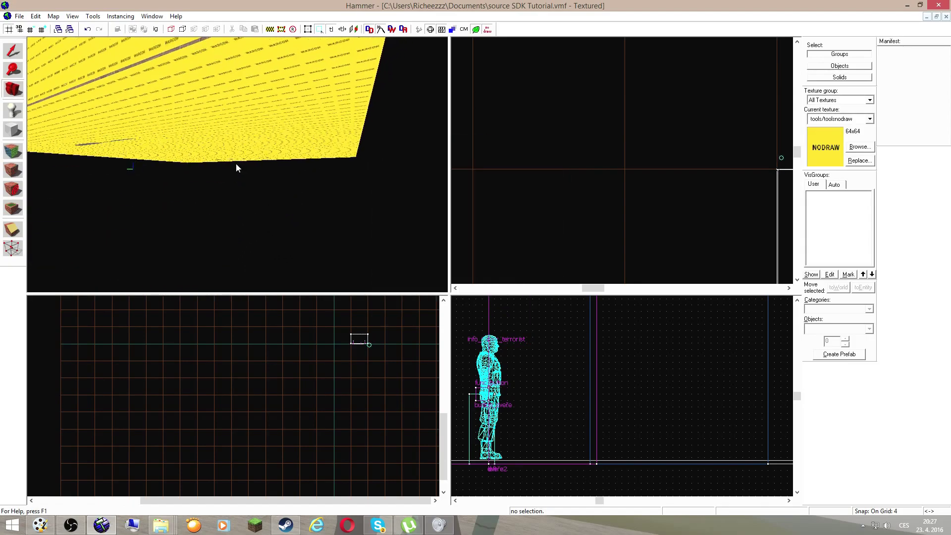
left_click(12, 150)
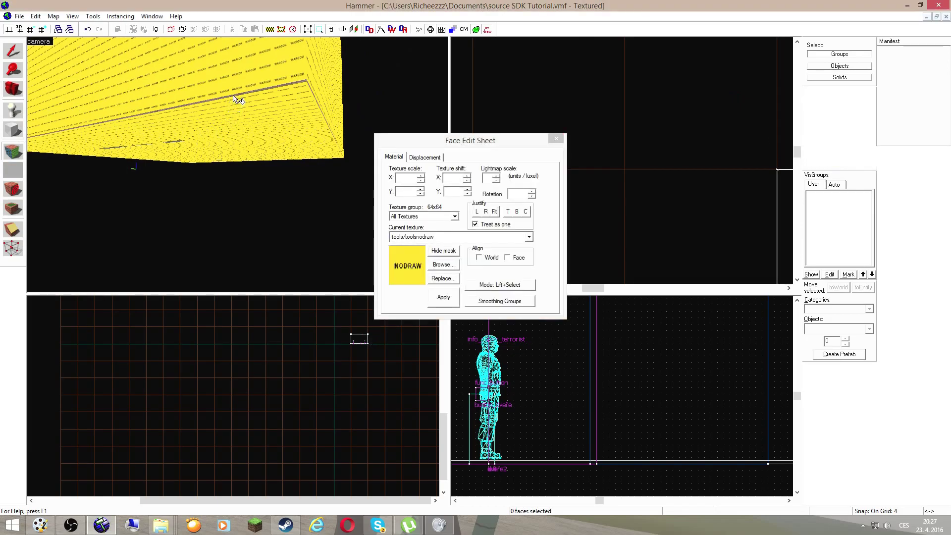
Step: Apply nodraw to the outer top face of the room
left_click(14, 90)
key("z")
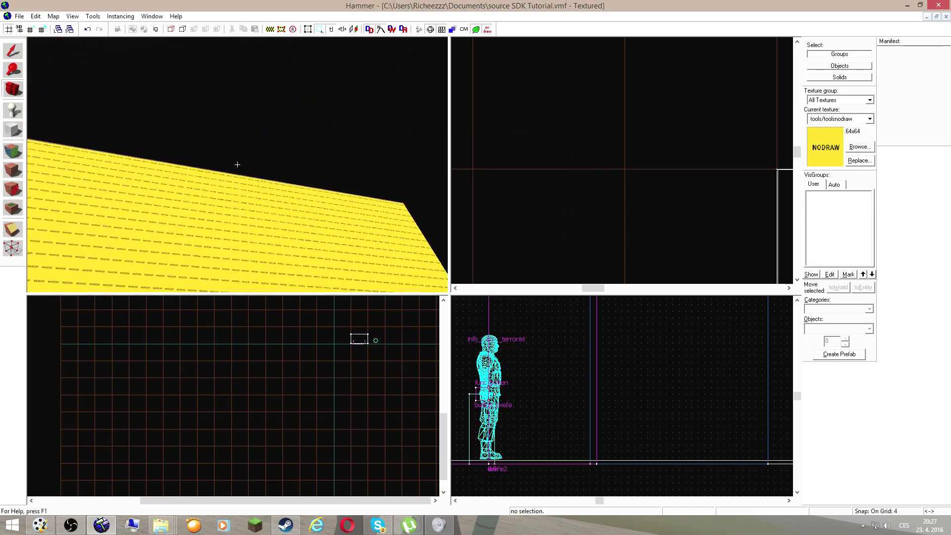
key("w")
key("s")
key("z")
key("shift+a")
right_click(203, 174)
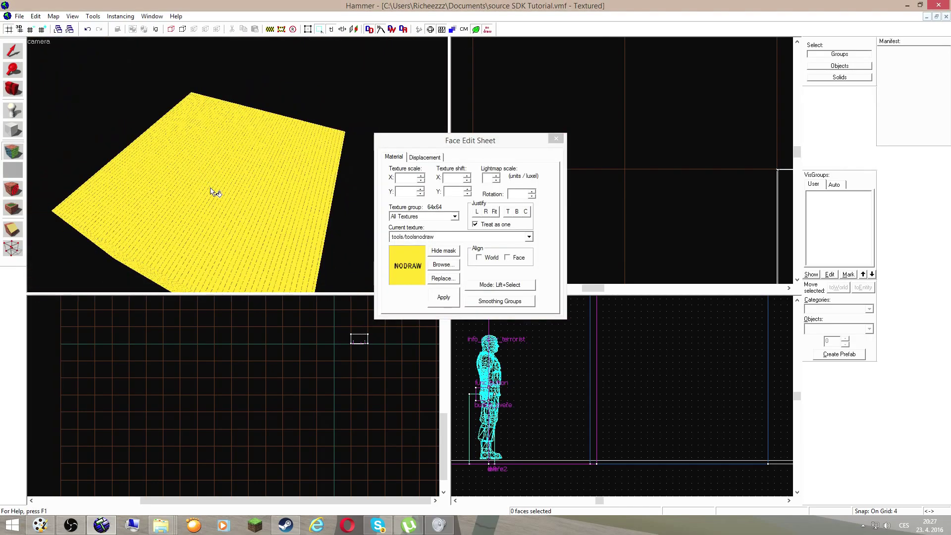
Step: Cover the thin brick strips along the upper edges at one roof corner with nodraw
left_click(21, 92)
key("z")
key("w")
key("w")
key("w")
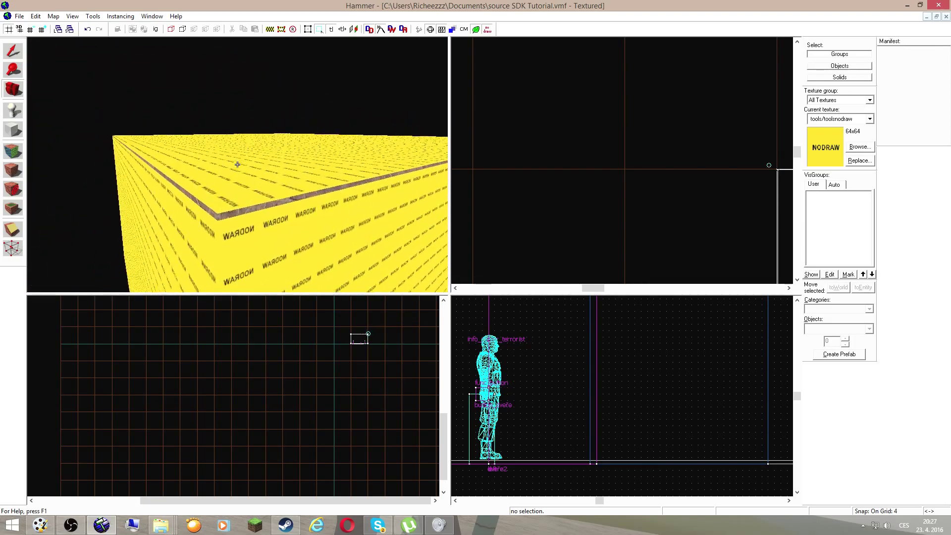
key("a")
key("shift+a")
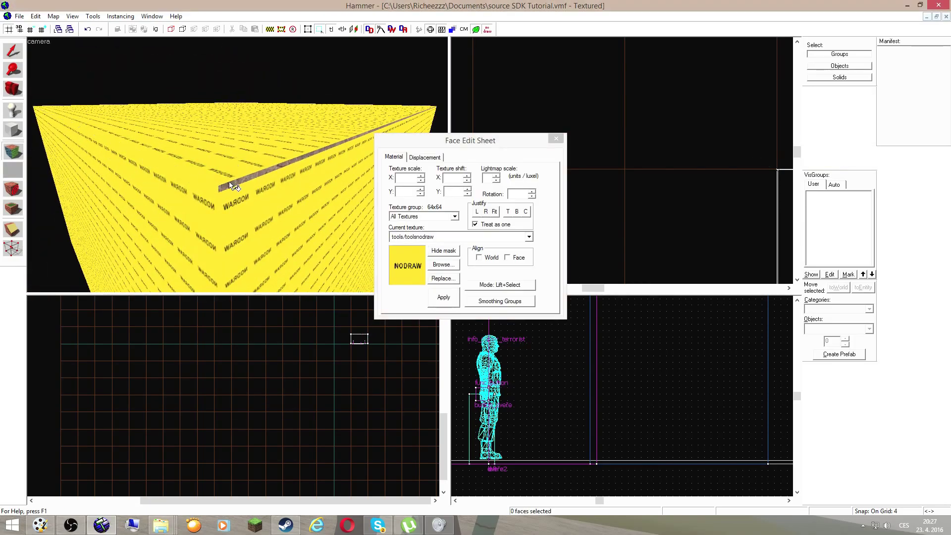
Step: Apply nodraw to the leftover vertical and upper brick strips at the next outer corner of the room
left_click(19, 97)
key("z")
key("w")
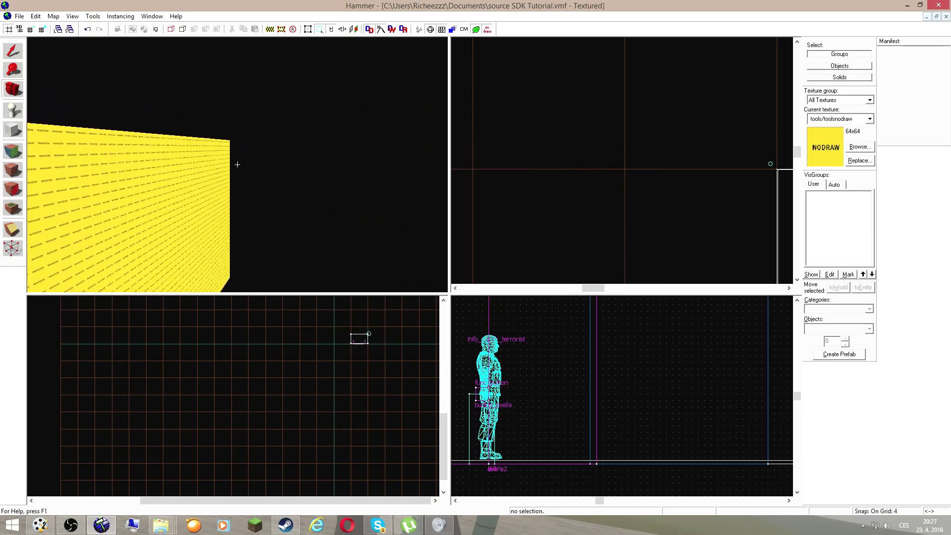
key("a")
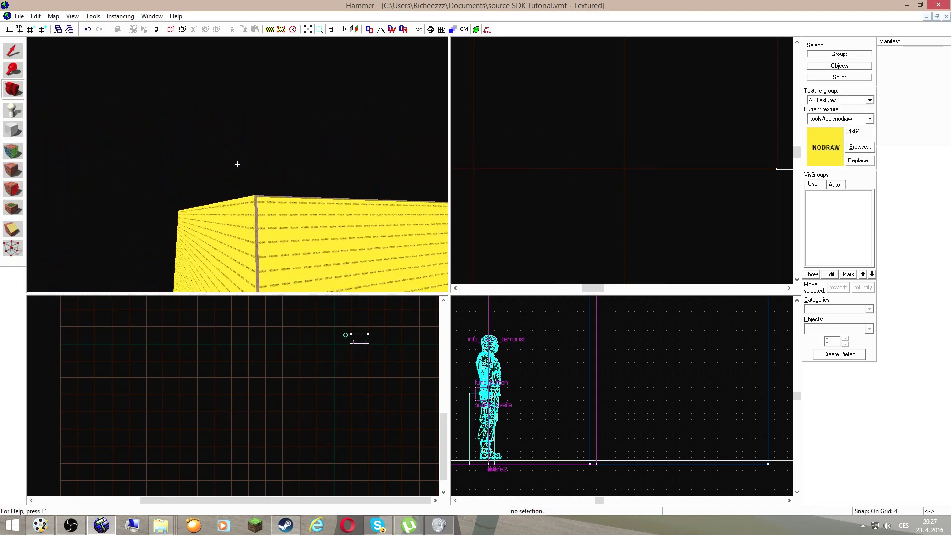
key("w")
key("z")
left_click(20, 146)
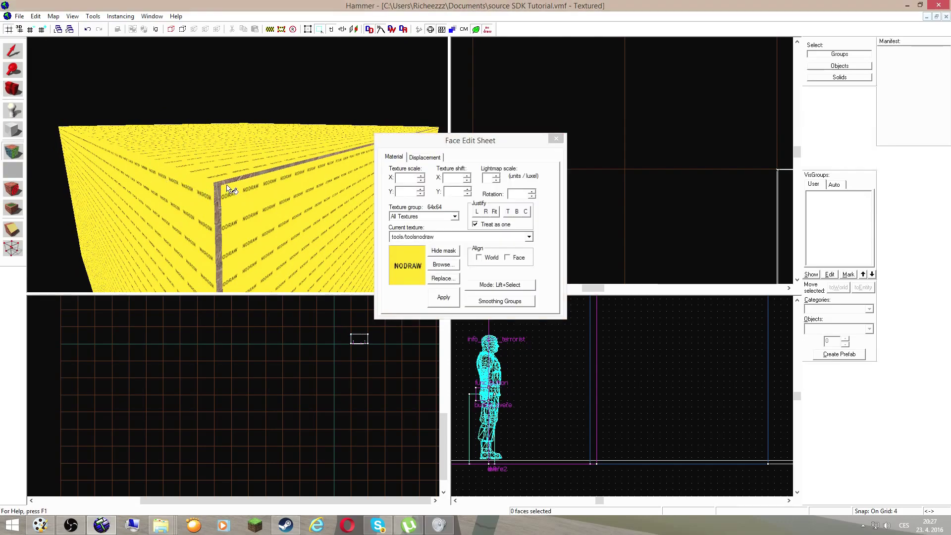
Step: Examine the room's exterior for untextured faces and look over the sliding door, pedestal and player spawn inside
left_click(13, 89)
key("z")
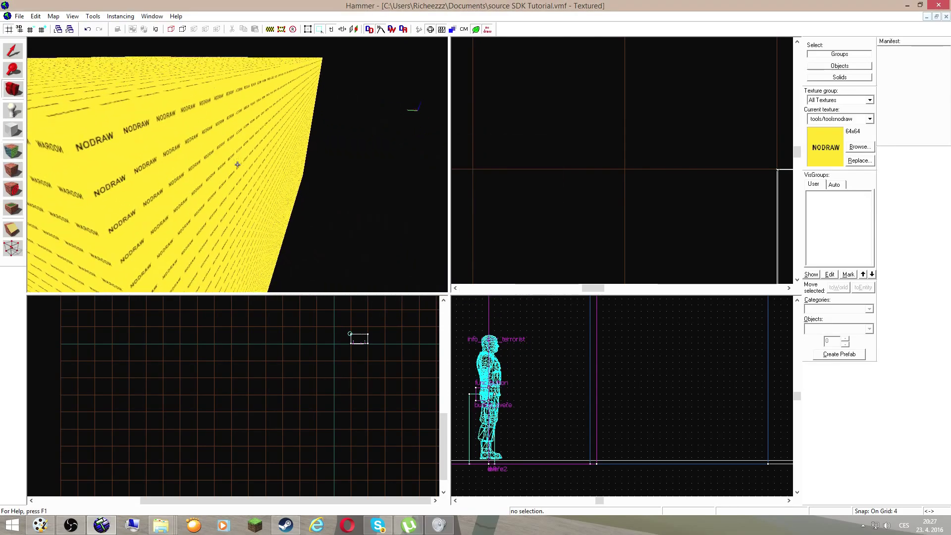
key("s")
key("z")
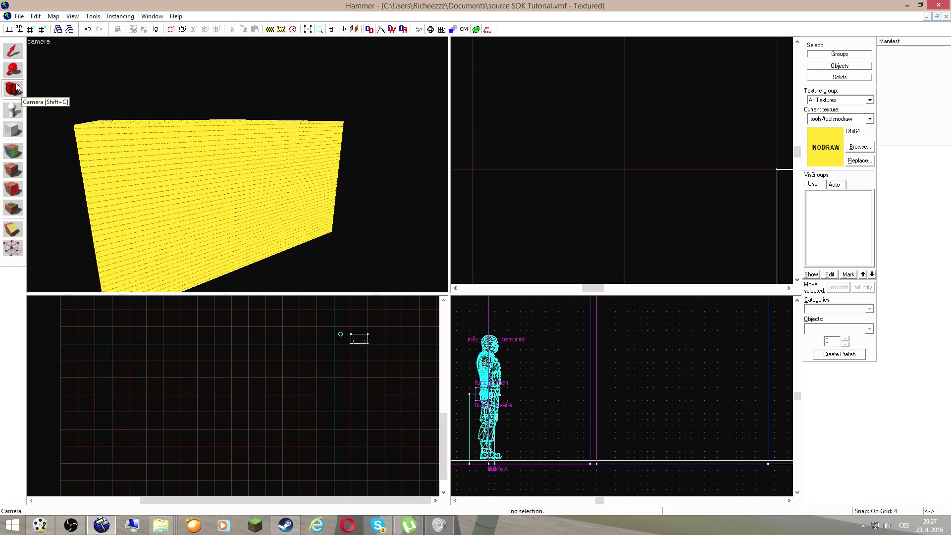
key("z")
key("w")
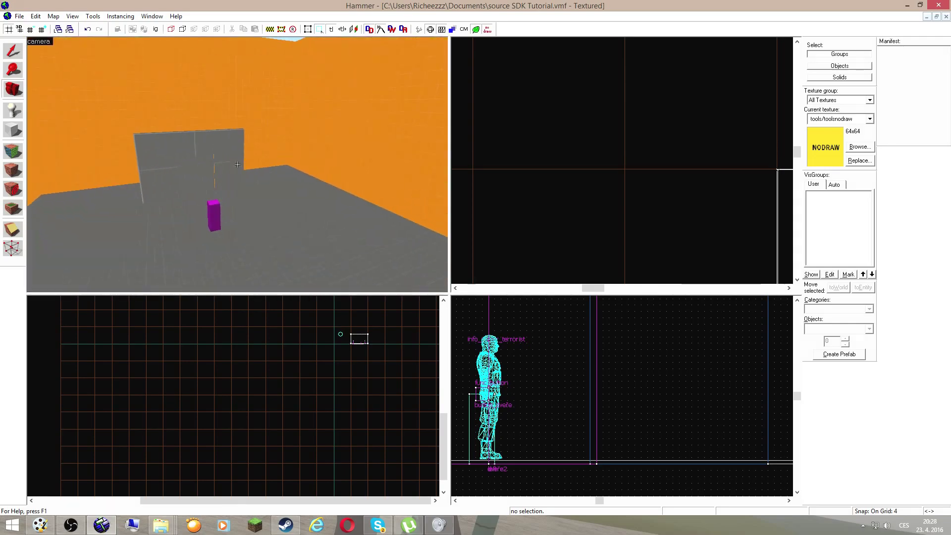
key("w")
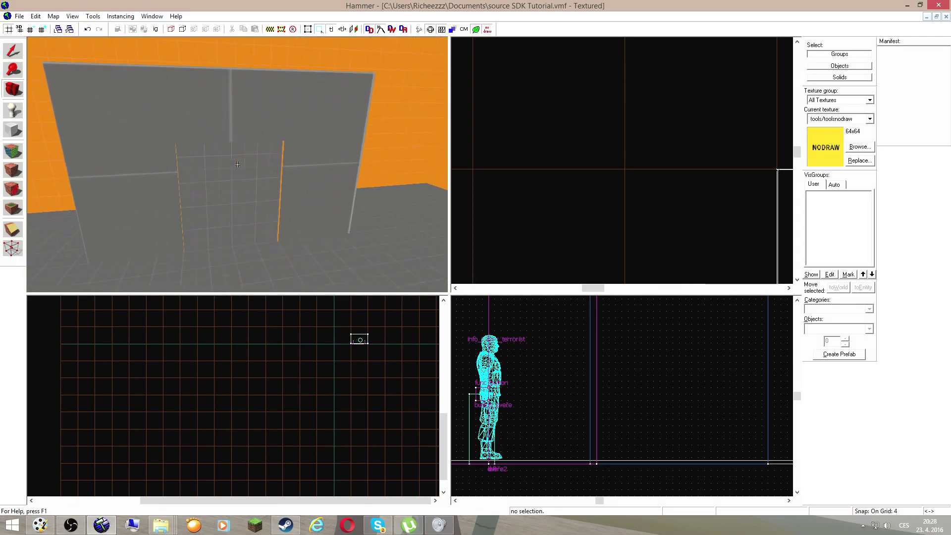
key("s")
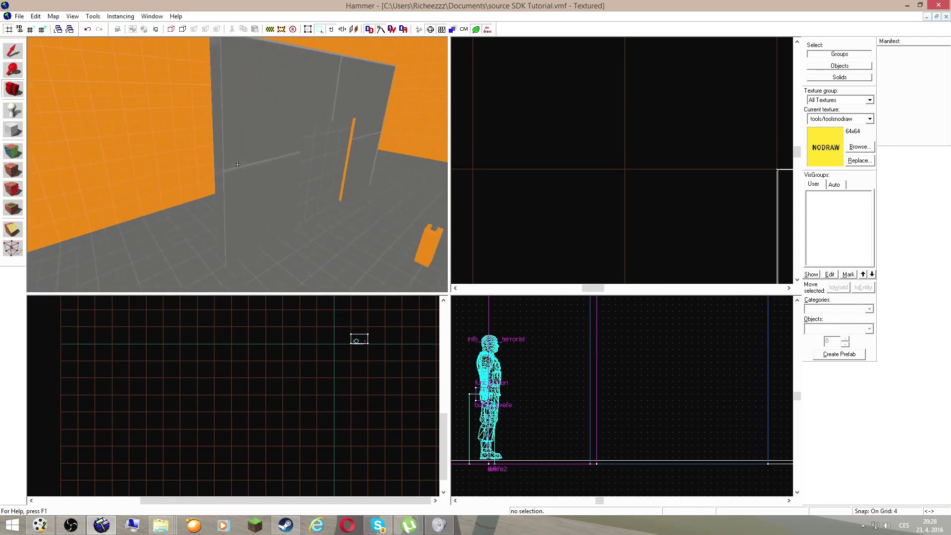
key("d")
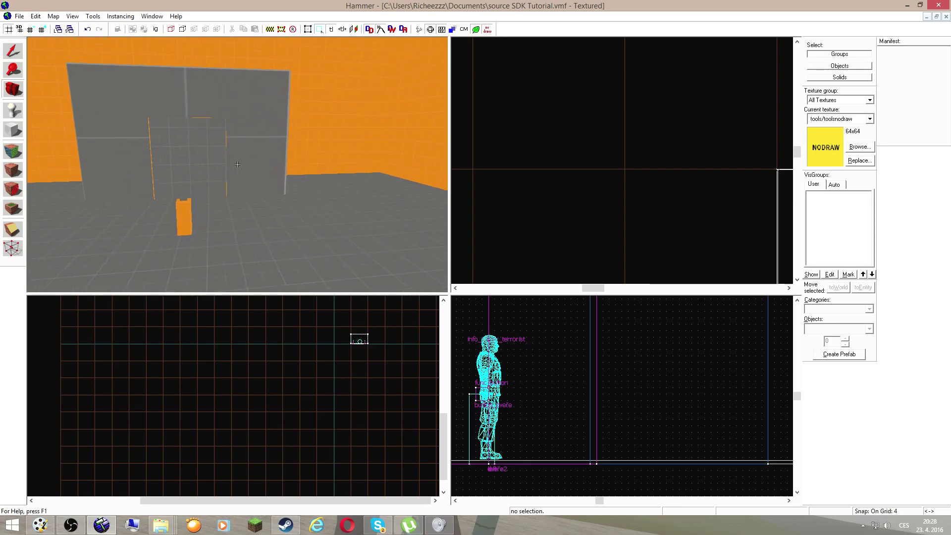
key("w")
key("a")
key("s")
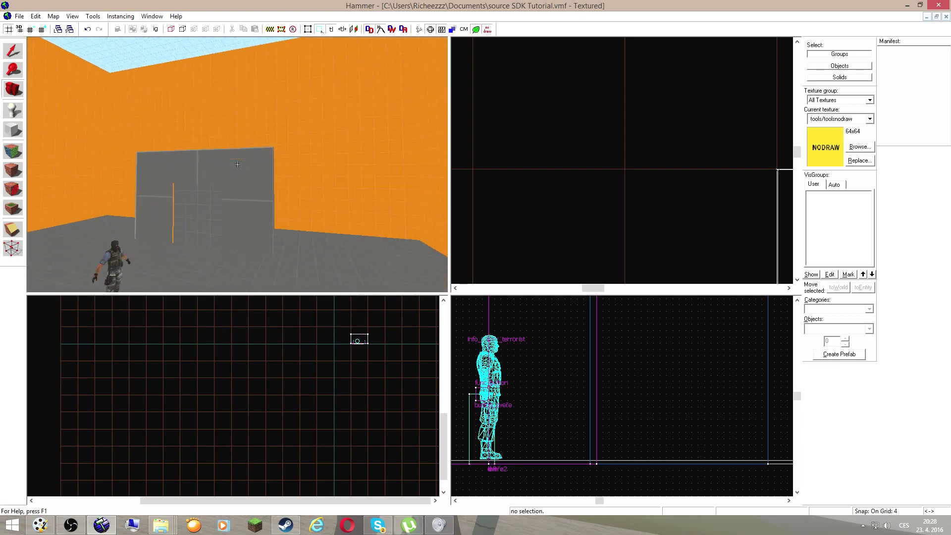
key("w")
key("d")
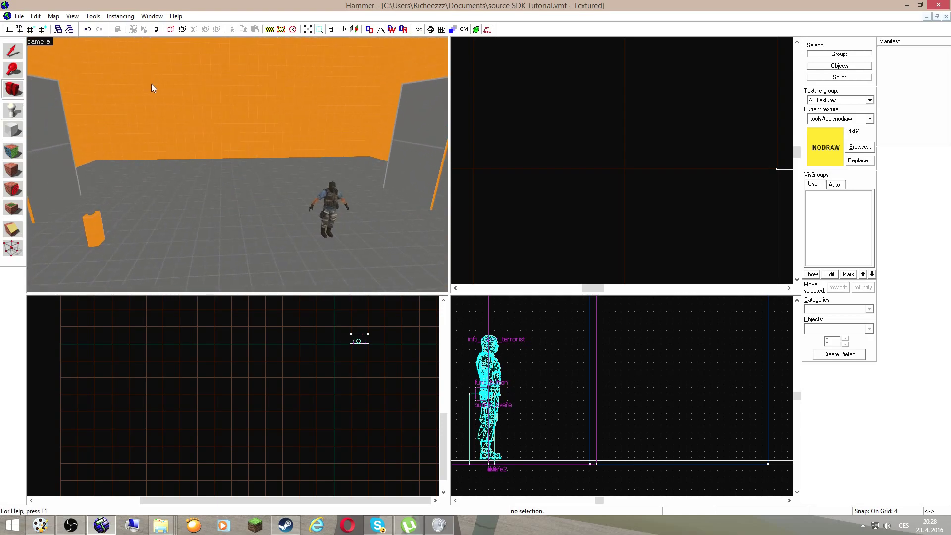
key("z")
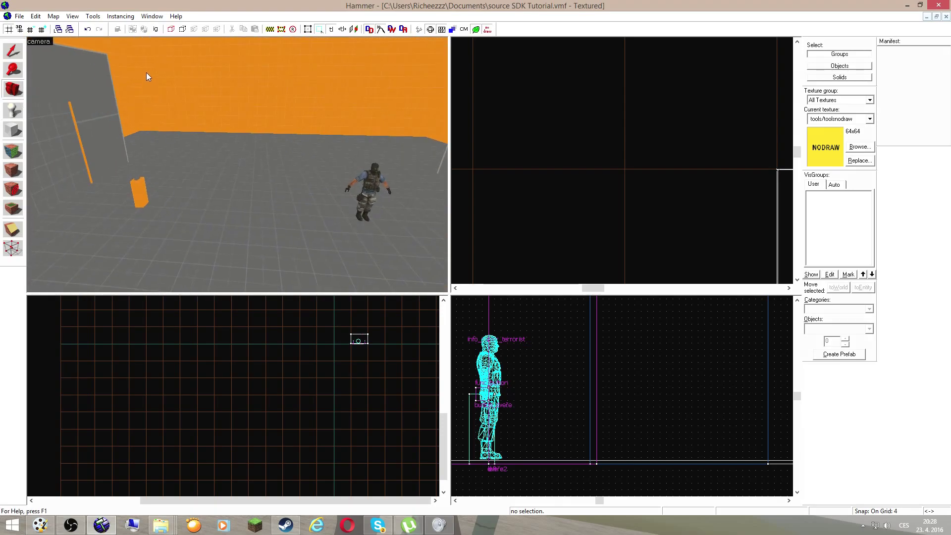
Step: Compile and run the map with the Default configuration and all its listed commands
key("F9")
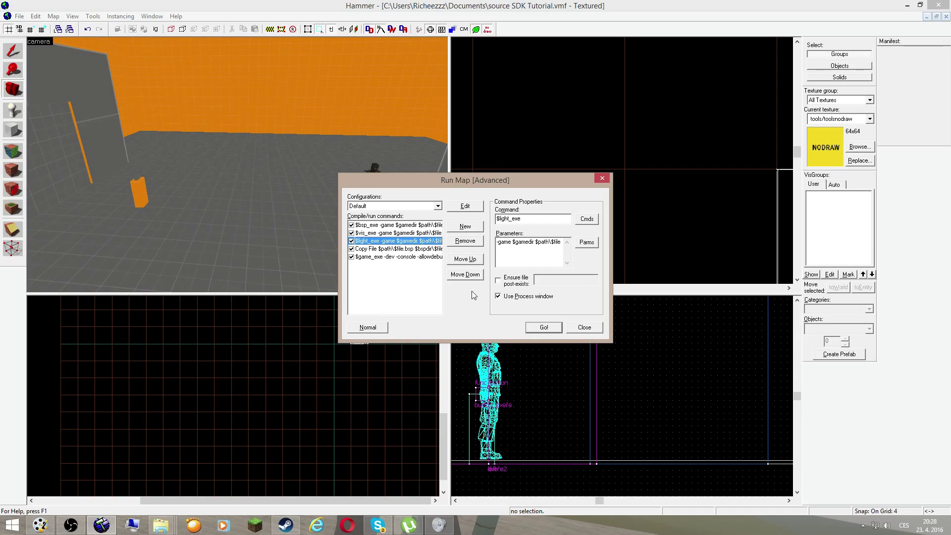
left_click(543, 327)
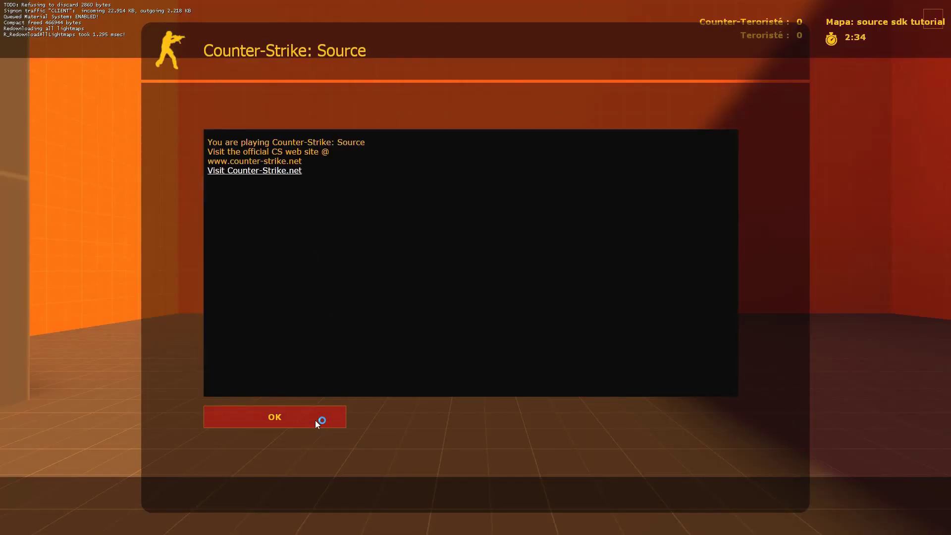
Step: Dismiss the welcome message and join the test match with automatic team assignment
left_click(315, 419)
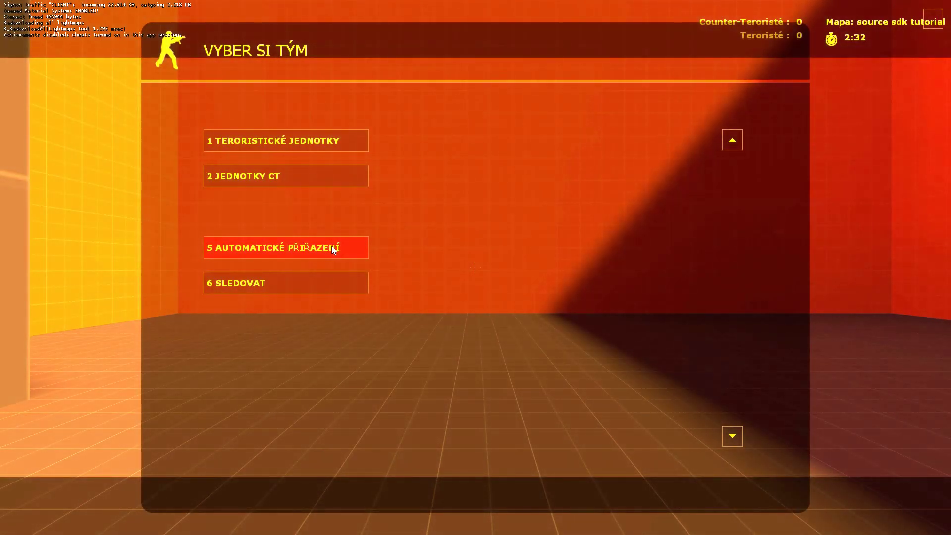
left_click(331, 246)
left_click(326, 320)
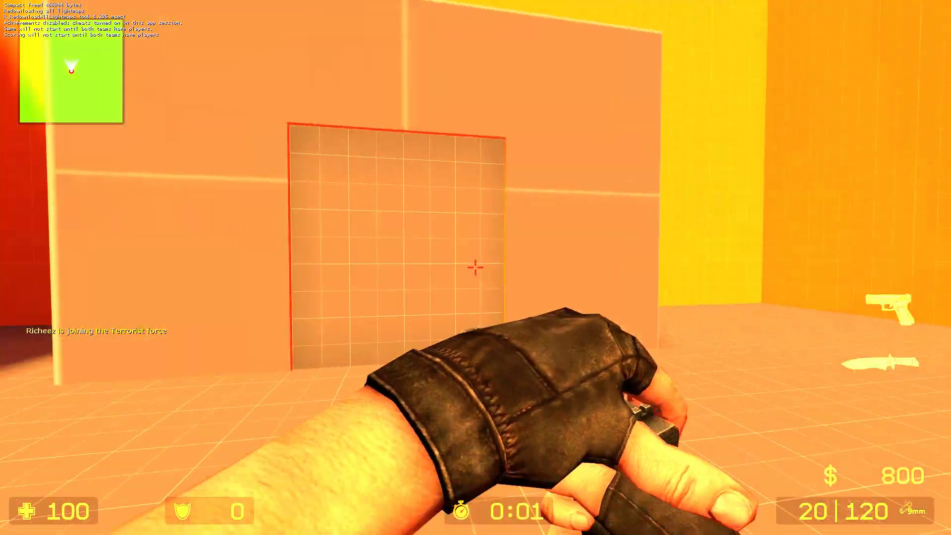
Step: Test the proximity-opened double door in the sunlit wall by approaching it from the front and walking through from behind
key("w")
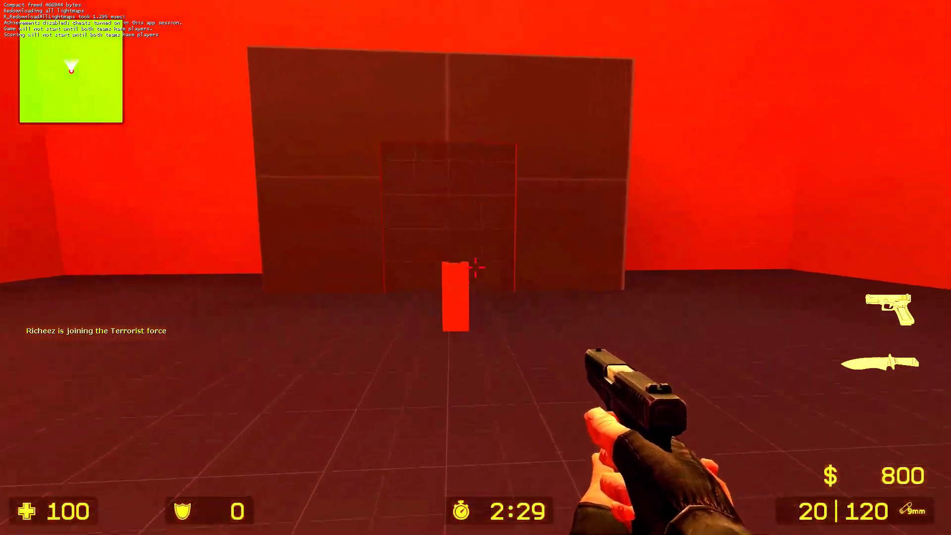
key("w")
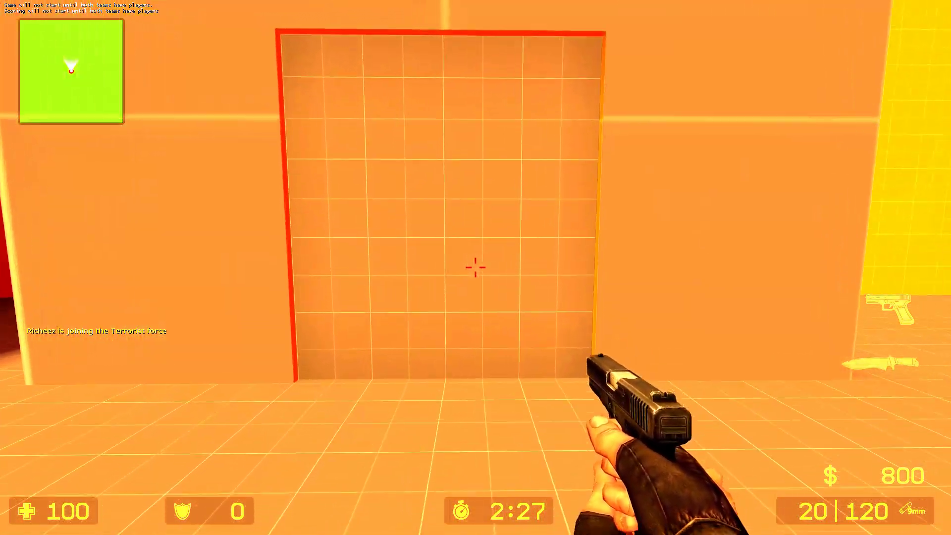
key("w")
key("s")
key("w")
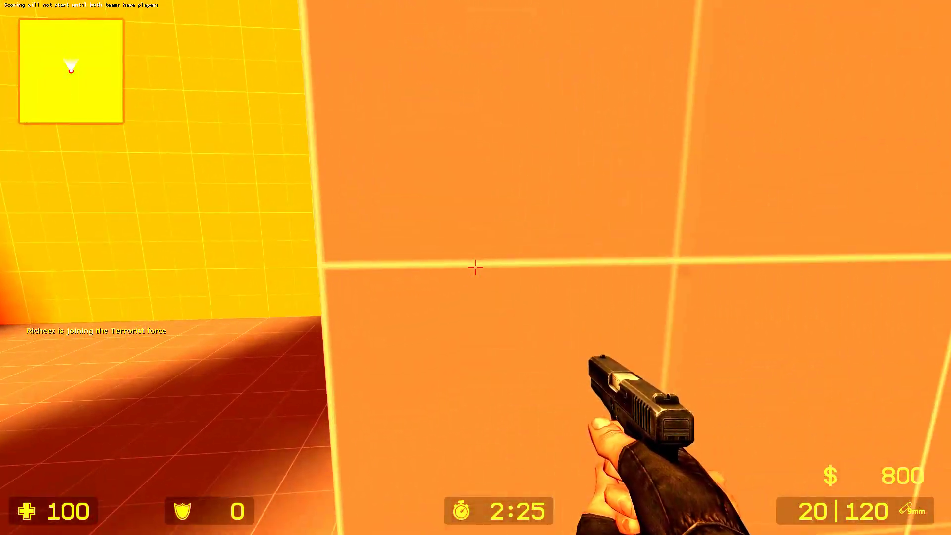
key("s")
key("w")
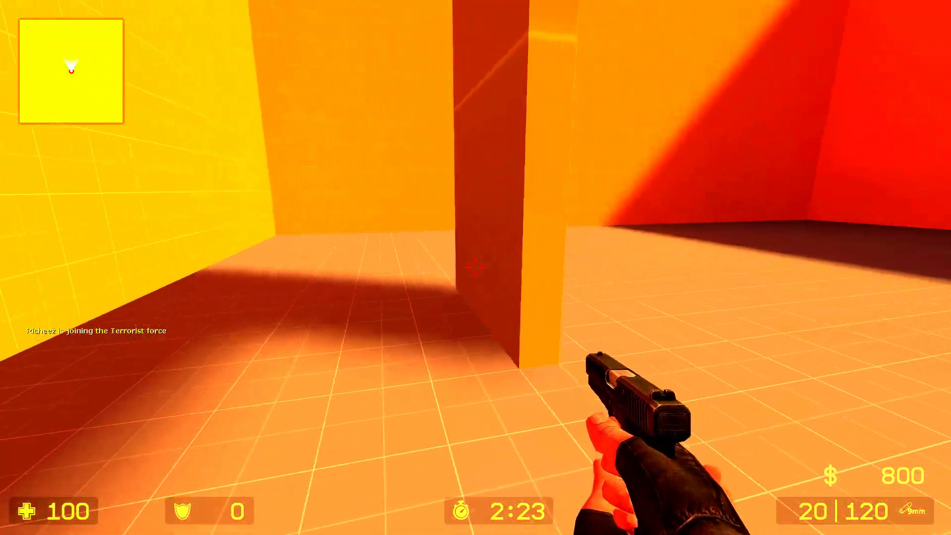
key("w")
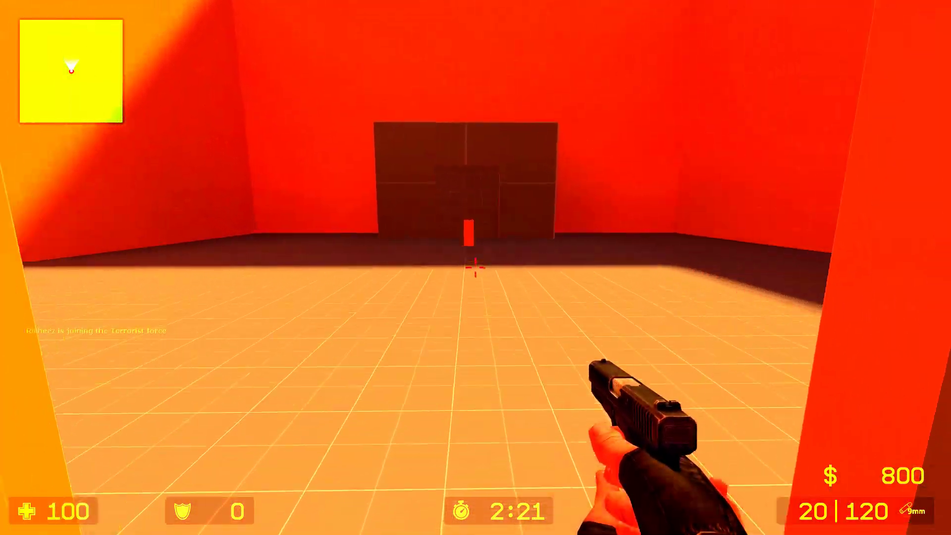
Step: Back away from the sunlit double door and approach it again to check that it closes and reopens
key("s")
key("a")
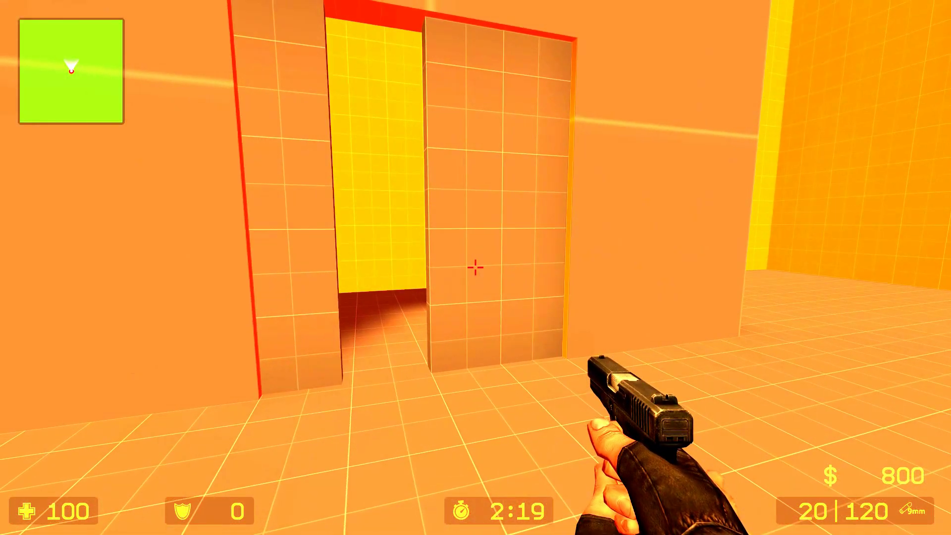
key("d")
key("w")
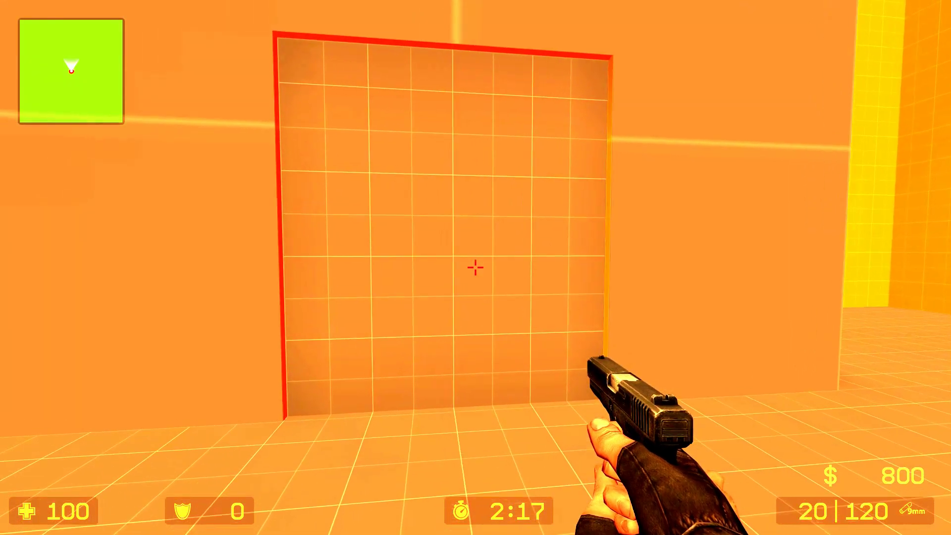
key("w")
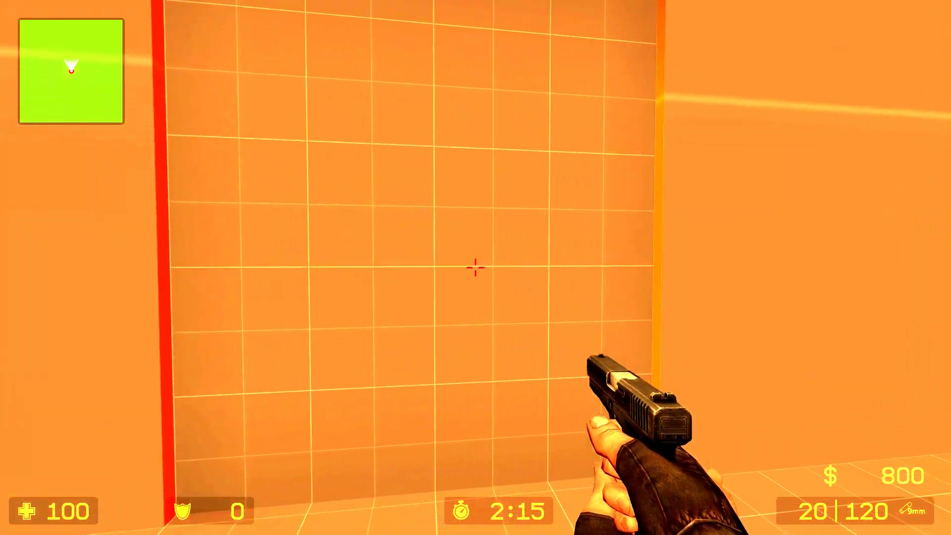
key("w")
key("s")
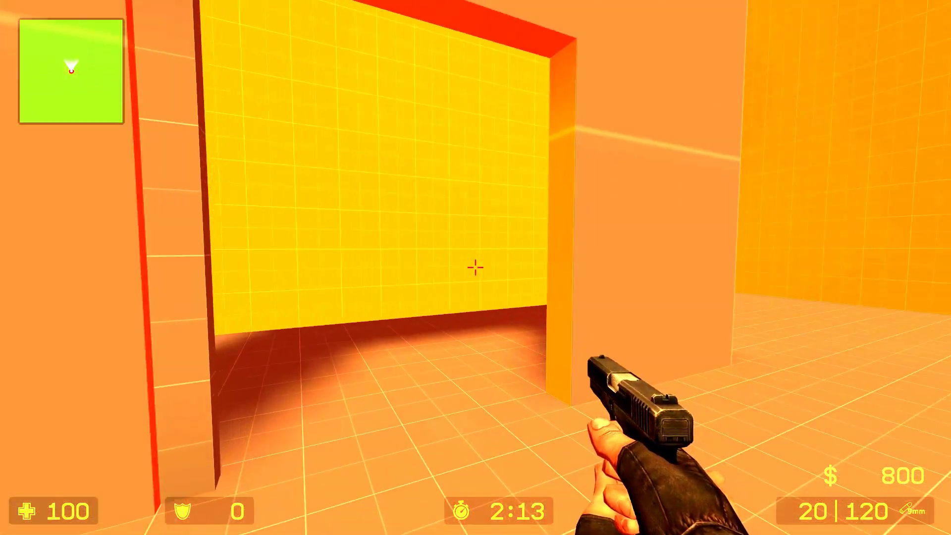
Step: Use the button on the pedestal twice to test the sliding double door in the shaded wall
key("w")
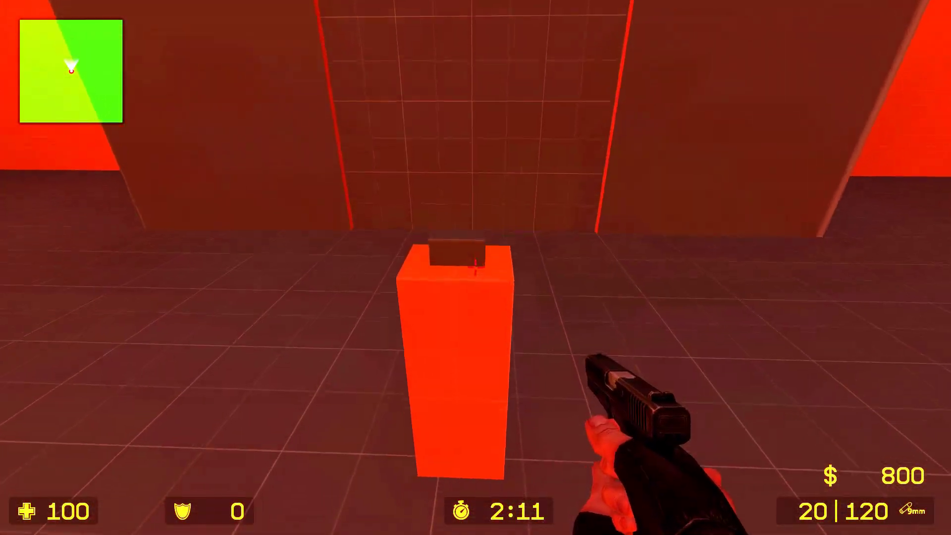
key("e")
key("s")
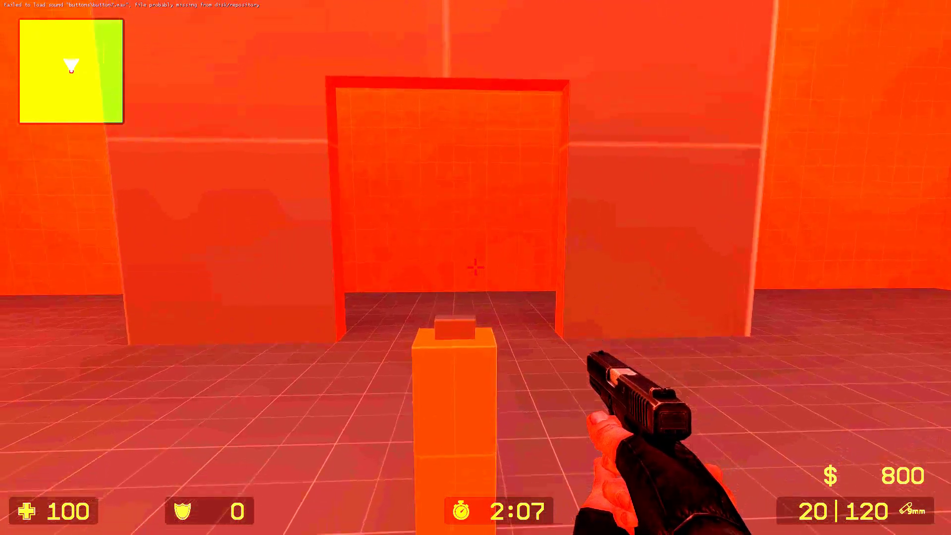
key("w")
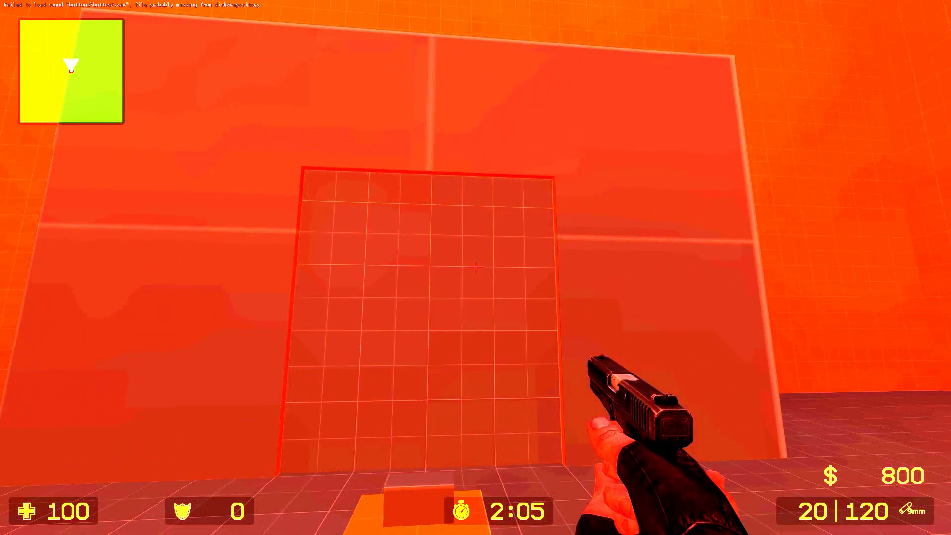
key("e")
key("s")
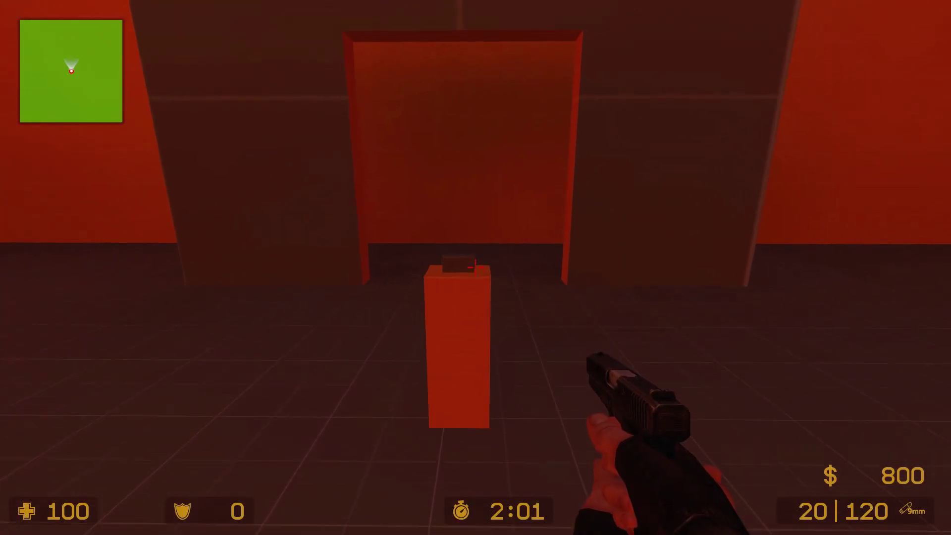
Step: Enable cheats with sv_cheats 1 and turn on noclip through the console
key("grave")
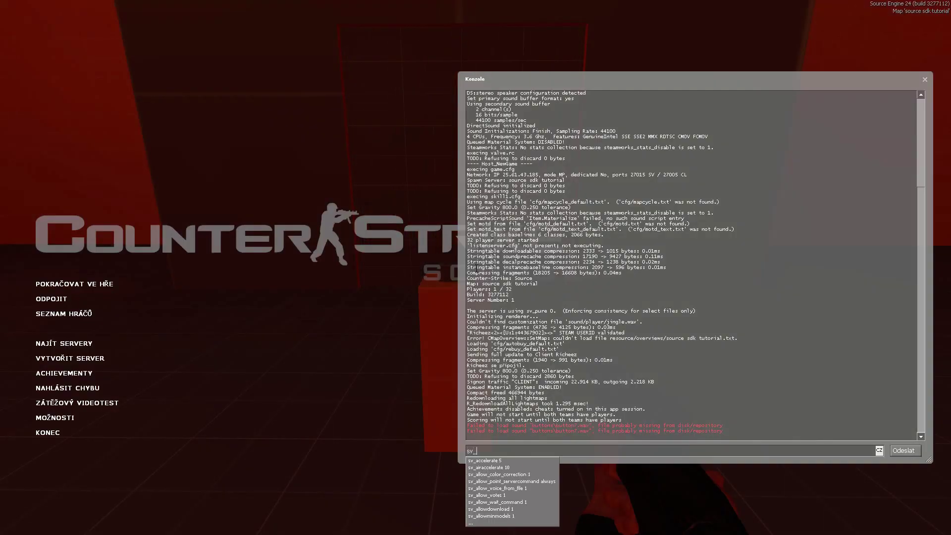
type("sv_cheats 1")
key("Return")
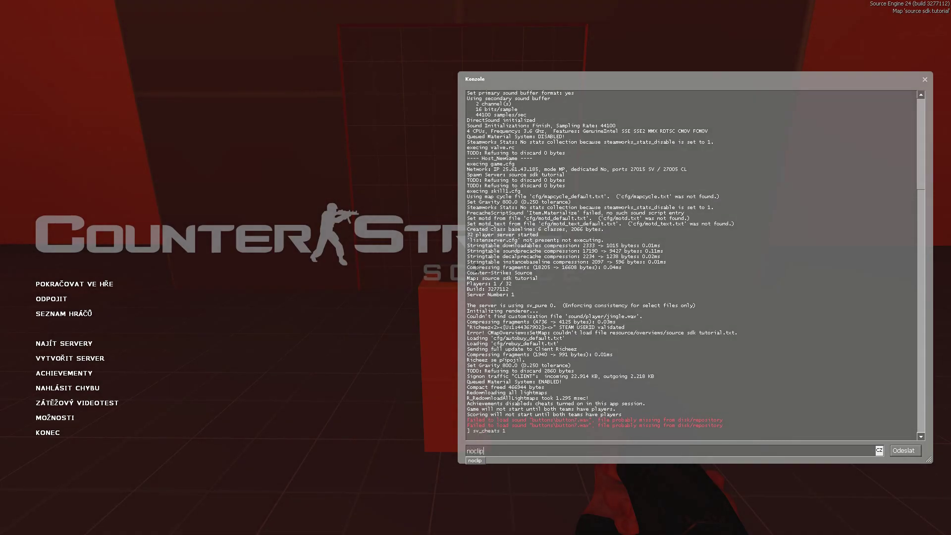
key("Return")
key("Escape")
Step: Fly outside the room and examine its nodraw exterior from several sides
key("s")
key("d")
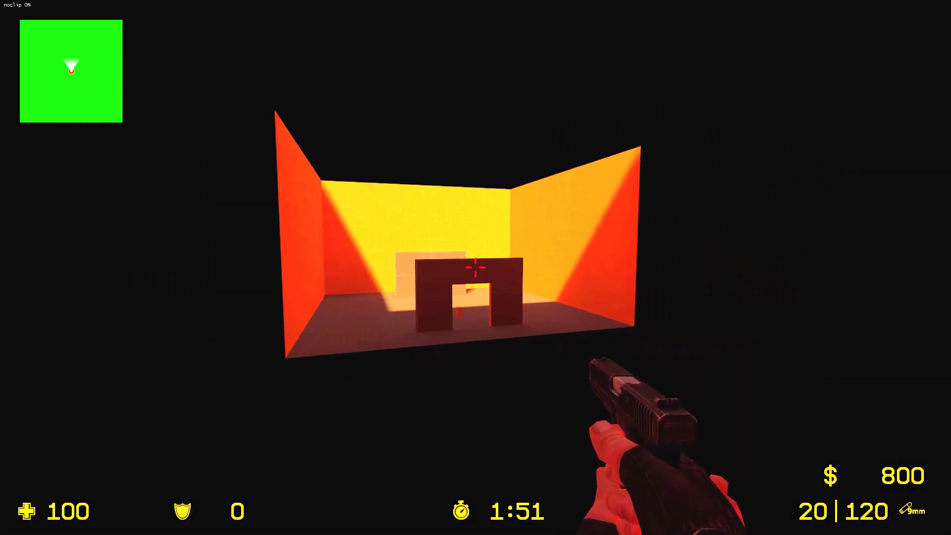
key("d")
key("w")
key("s")
key("a")
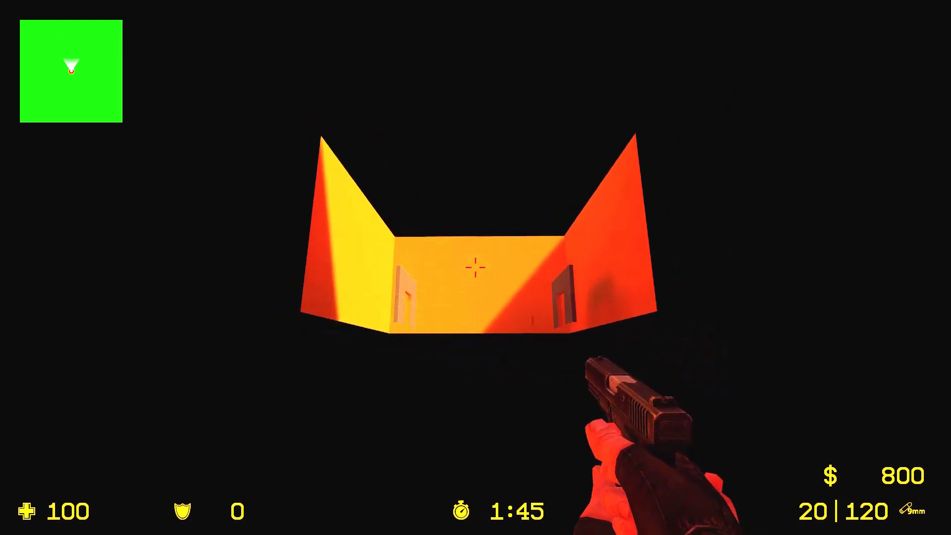
Step: Fly back into the room and look over the sky, both door walls and the button pedestal
key("w")
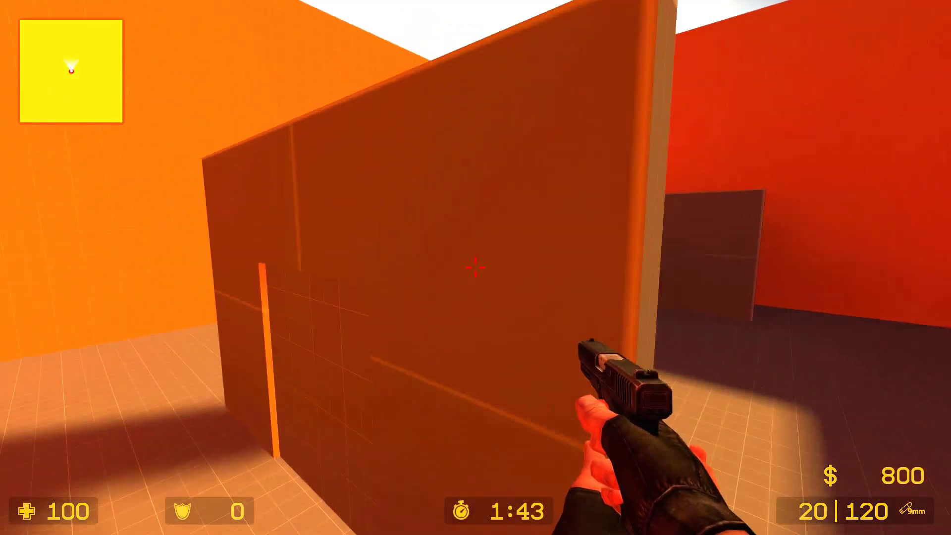
key("w")
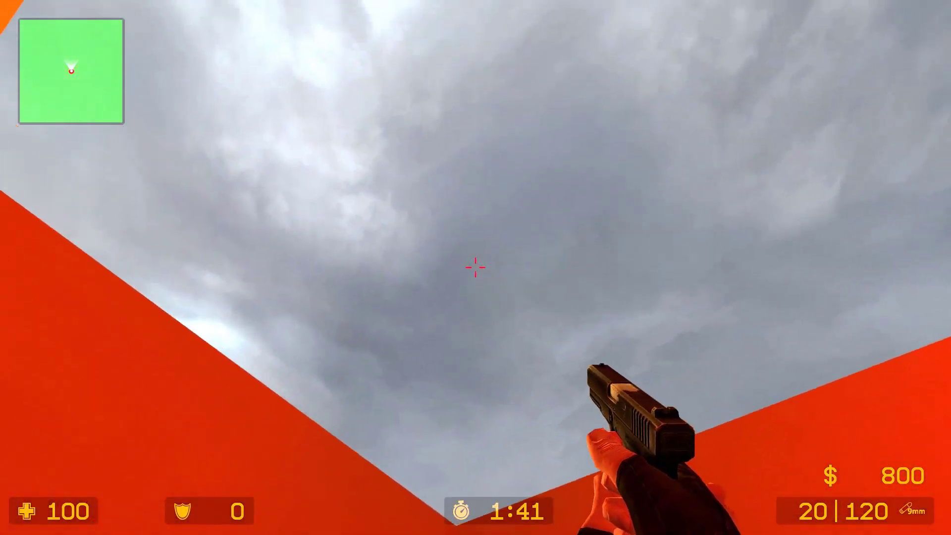
key("s")
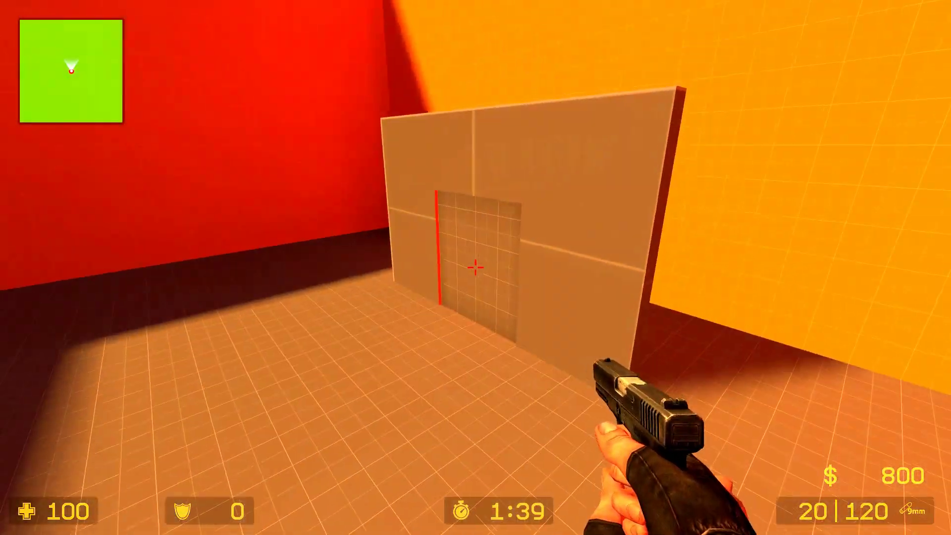
key("w")
key("d")
key("a")
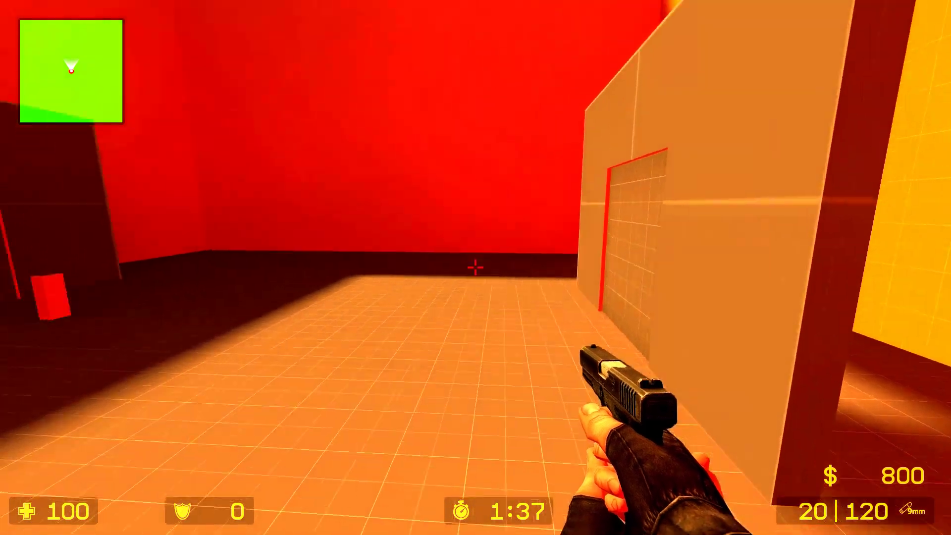
key("w")
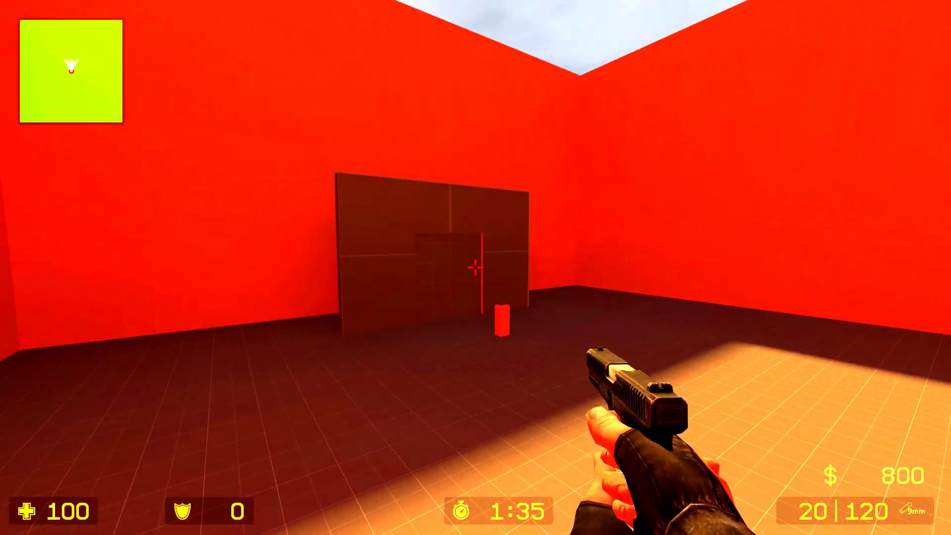
left_click(475, 268)
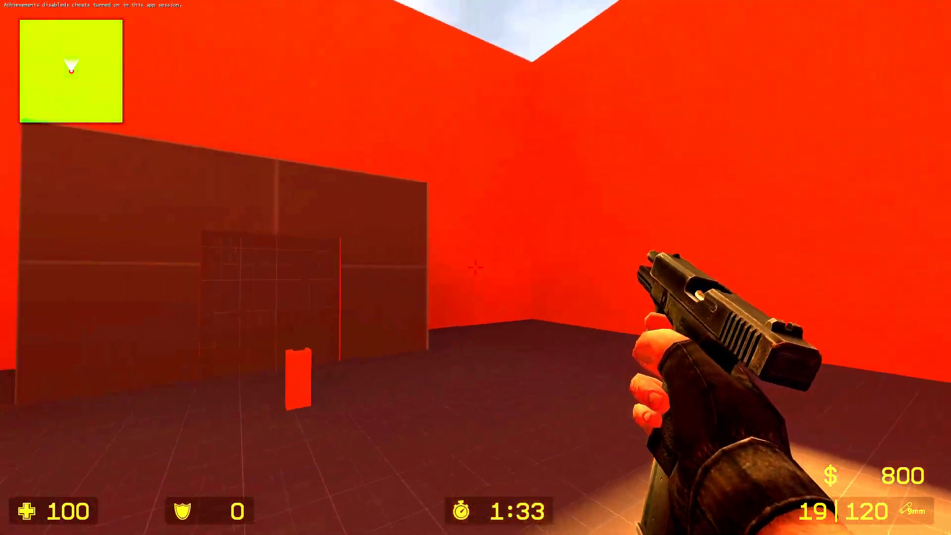
key("r")
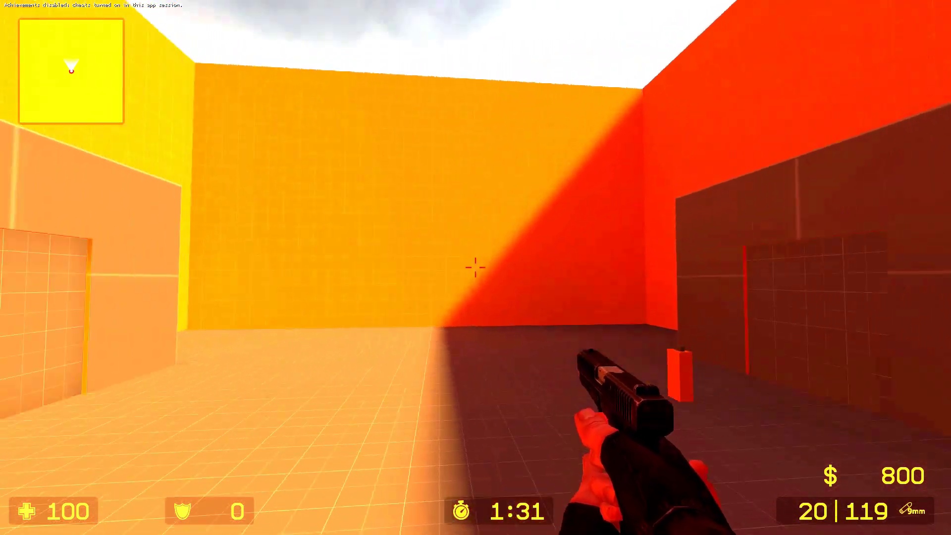
key("a")
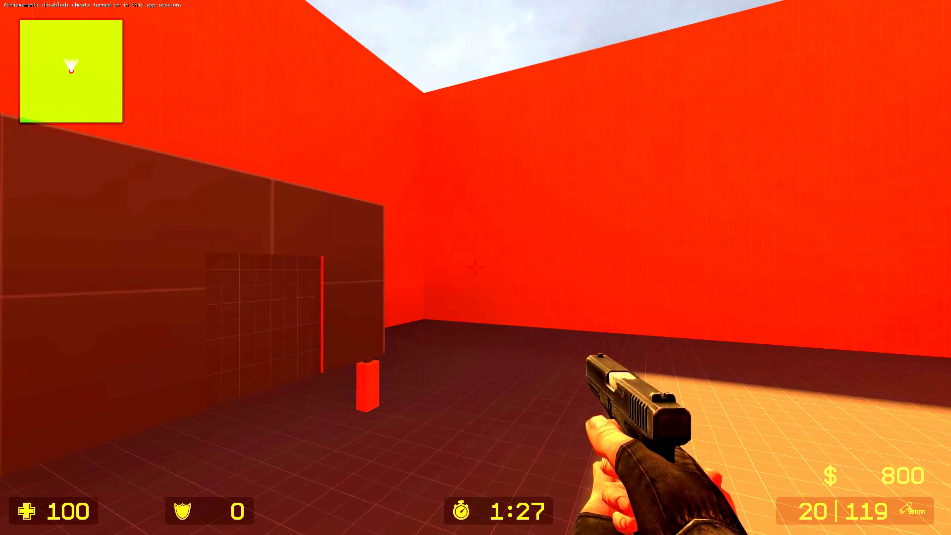
key("w")
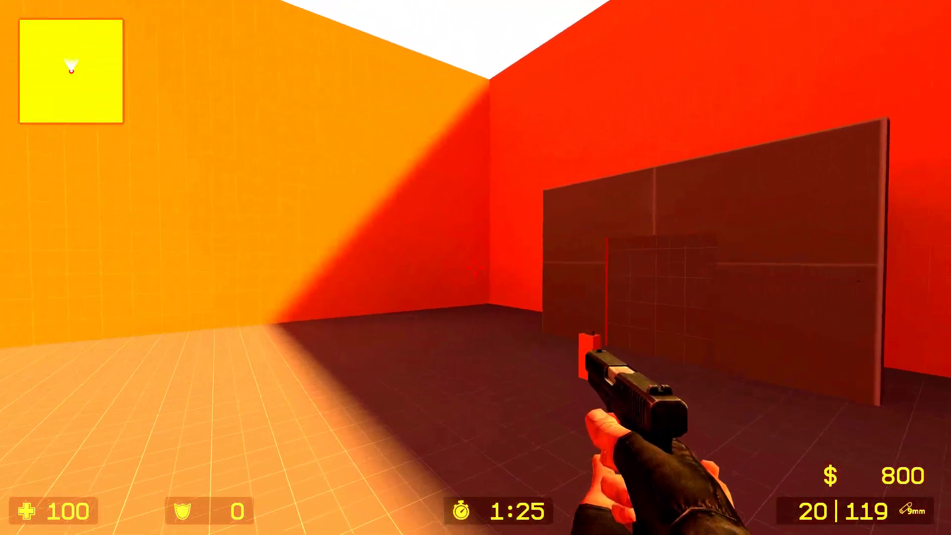
key("d")
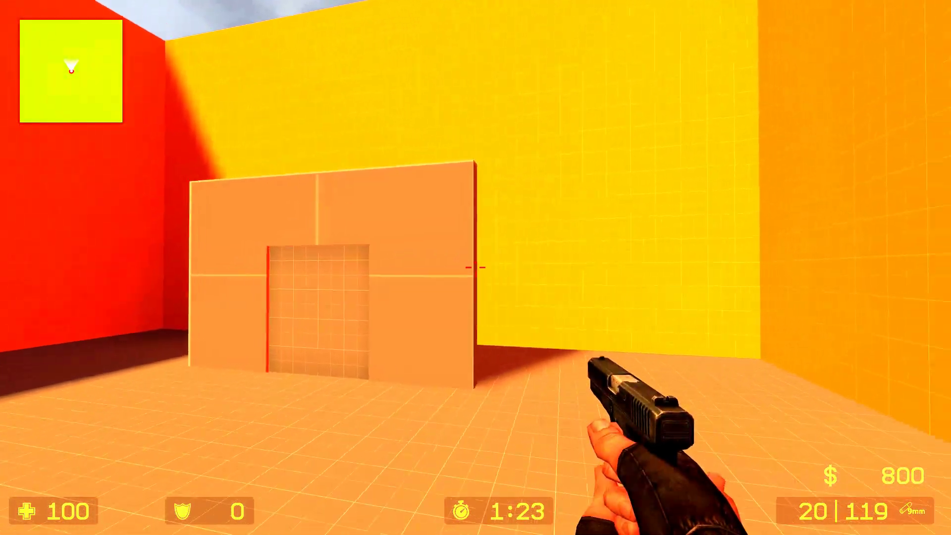
key("w")
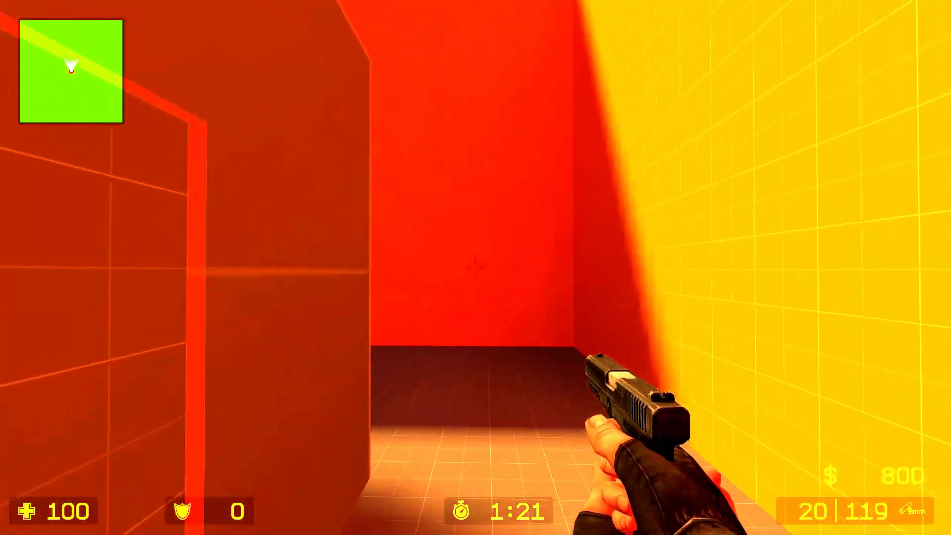
key("w")
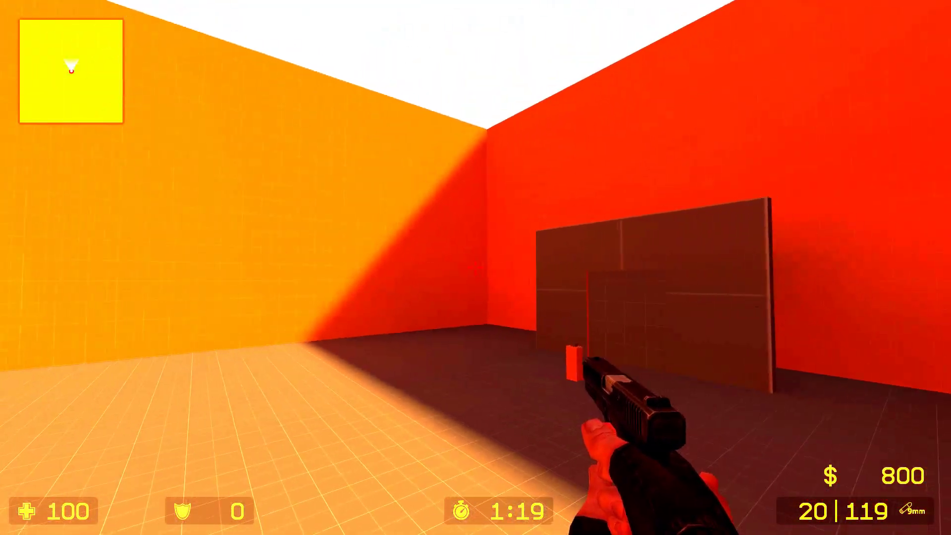
key("w")
key("w")
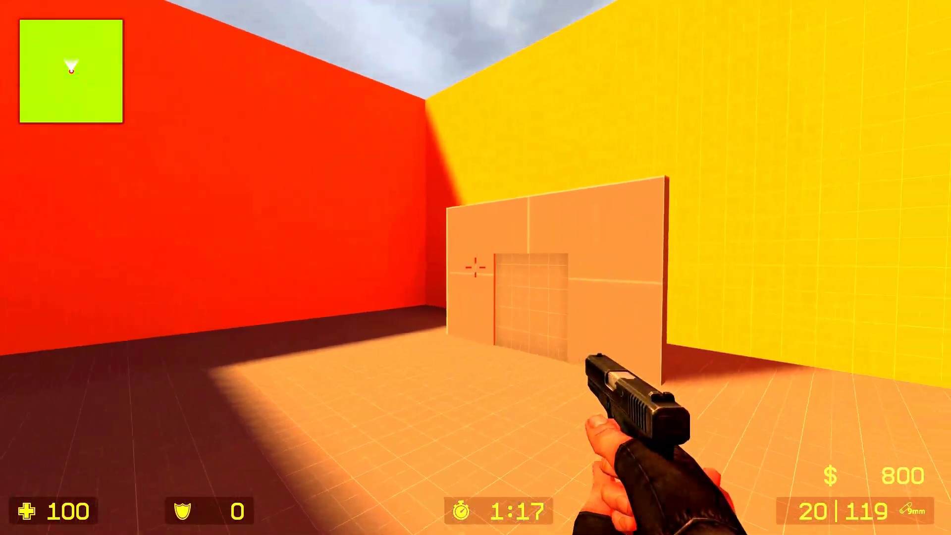
key("w")
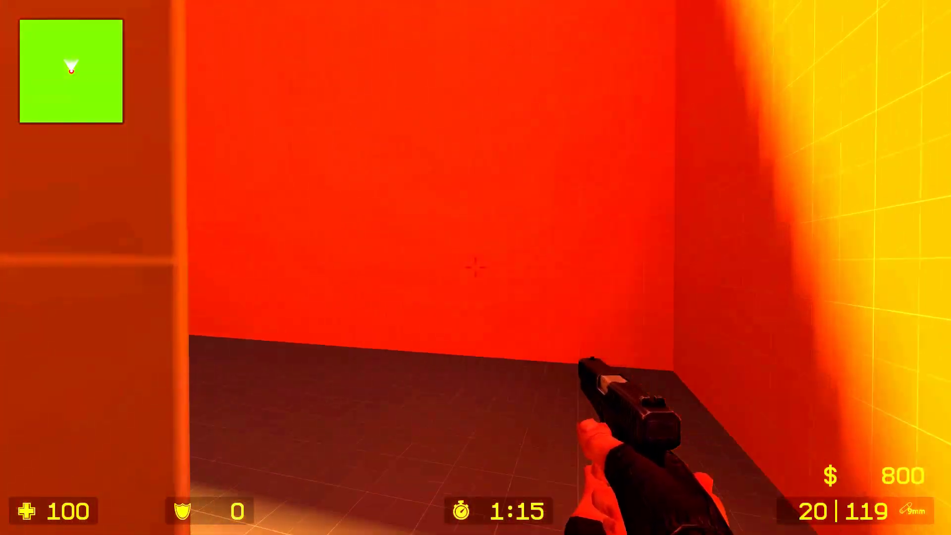